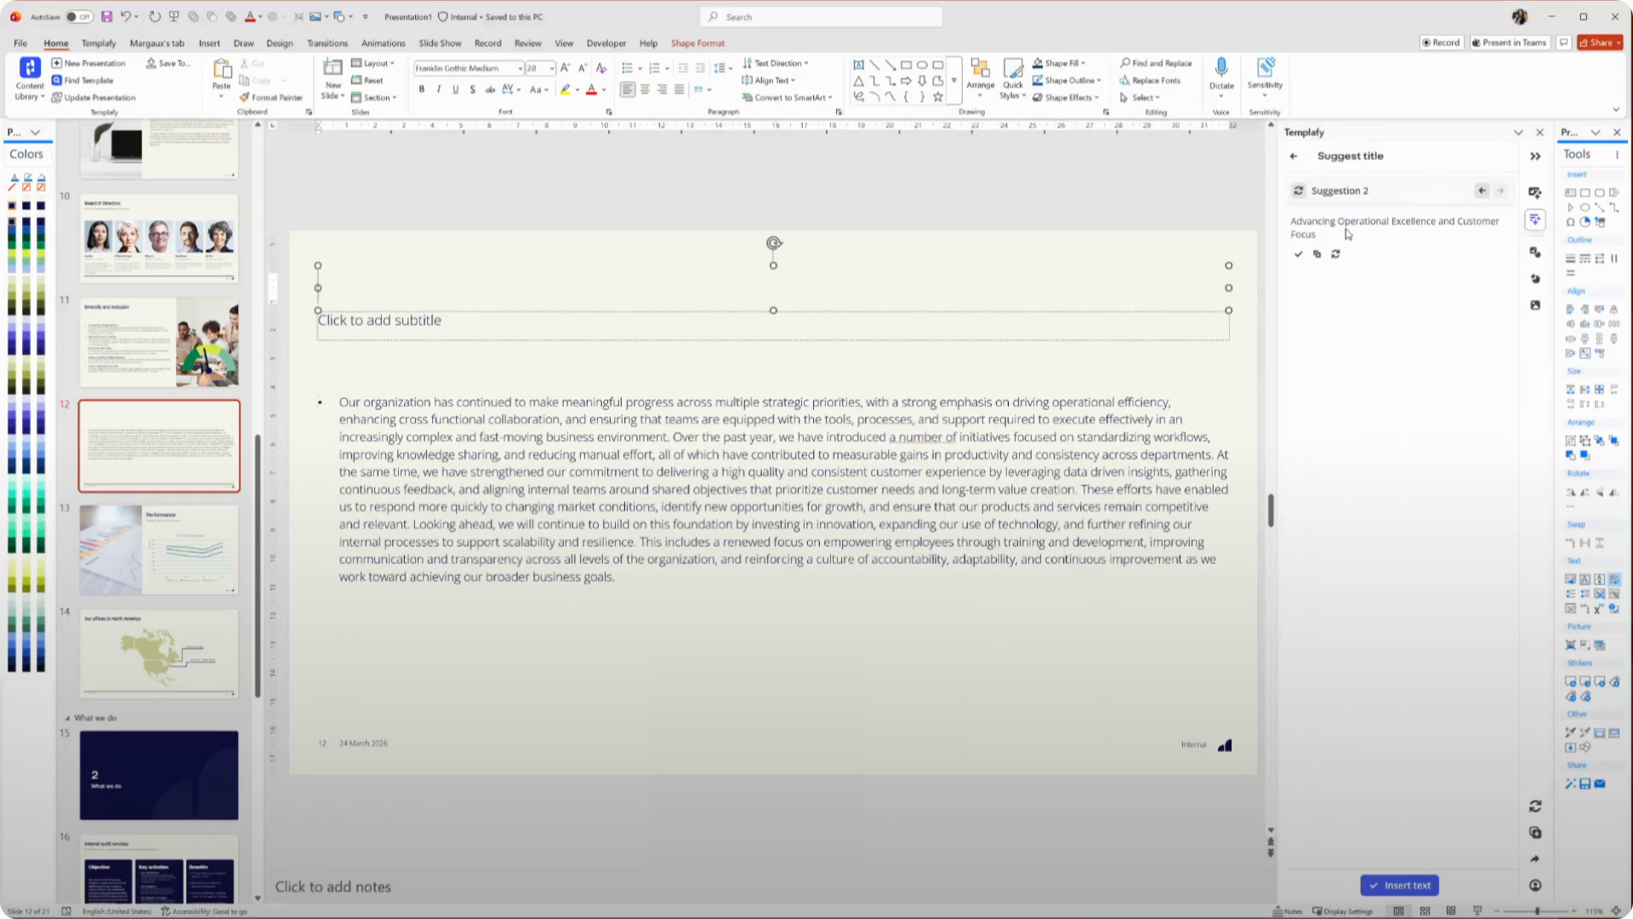
Insert the suggested title Advancing Operational Excellence and Customer Focus into the slide
click(1399, 885)
Convert the selected body paragraph into three bullet points with the AI Bullet it prompt and insert the result
drag(615, 576, 340, 397)
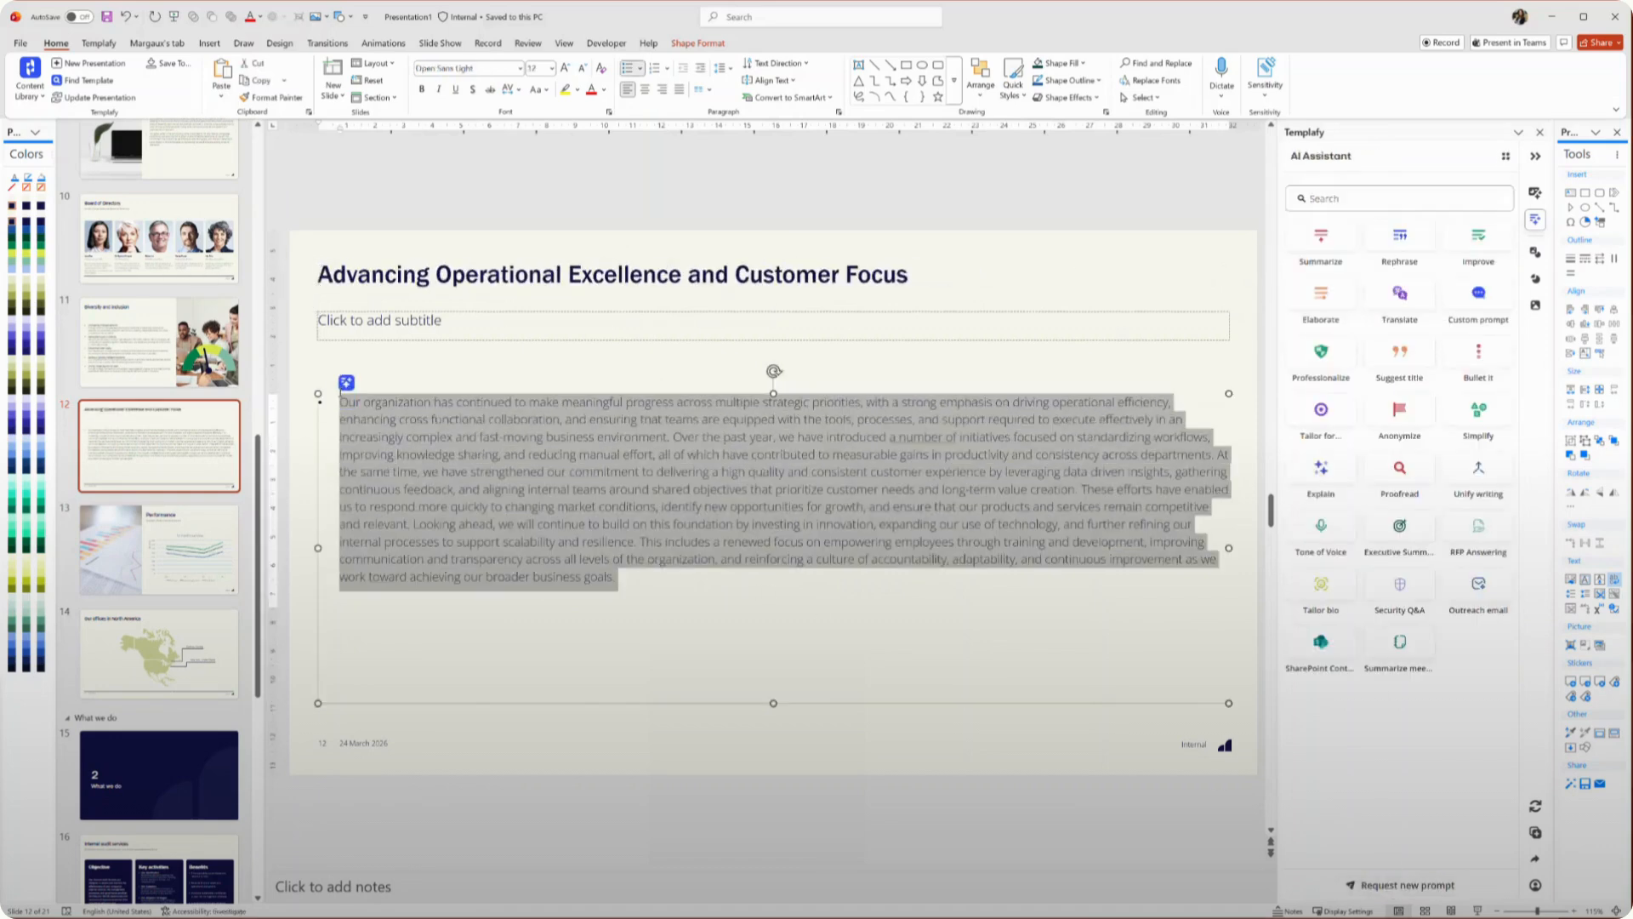
click(1476, 353)
click(1365, 272)
text(5)
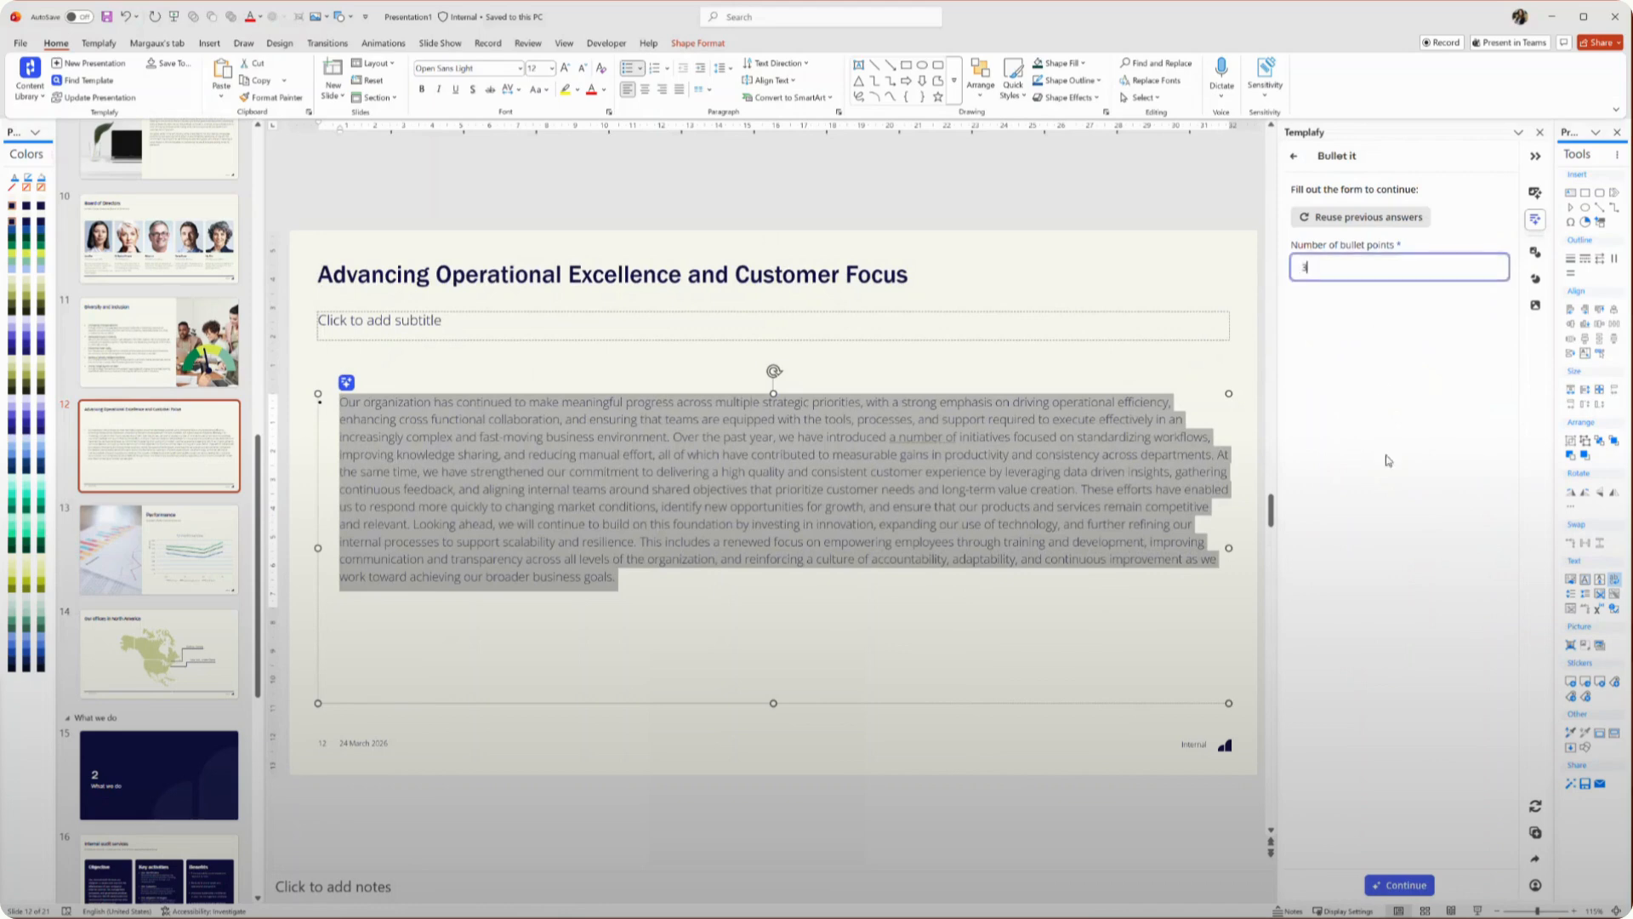
click(1403, 885)
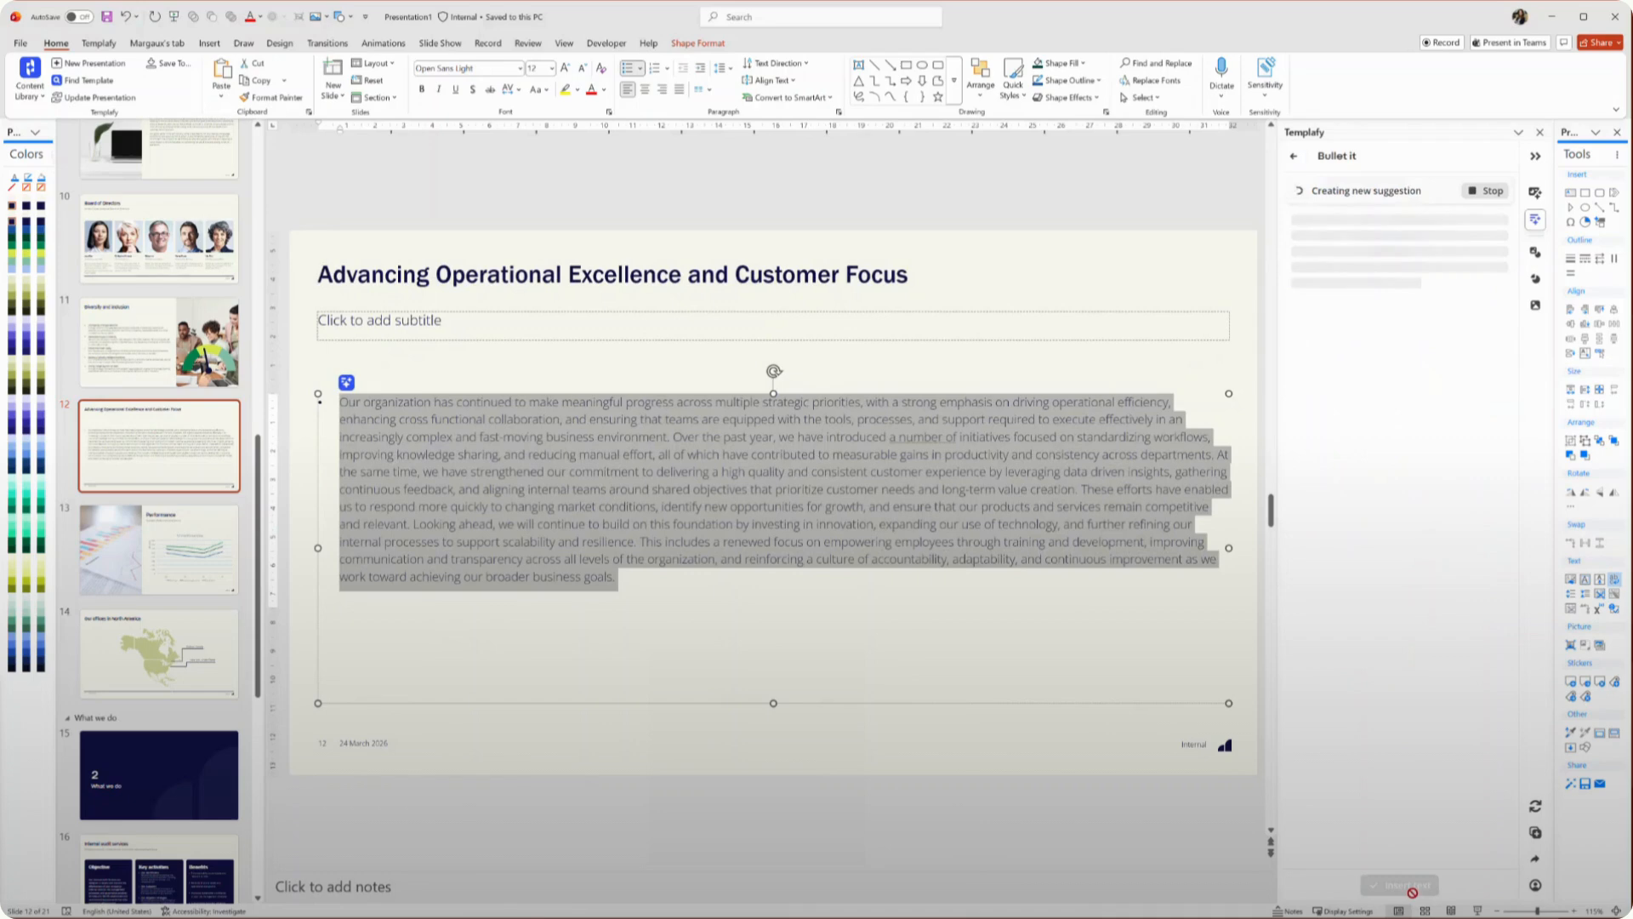
click(1404, 884)
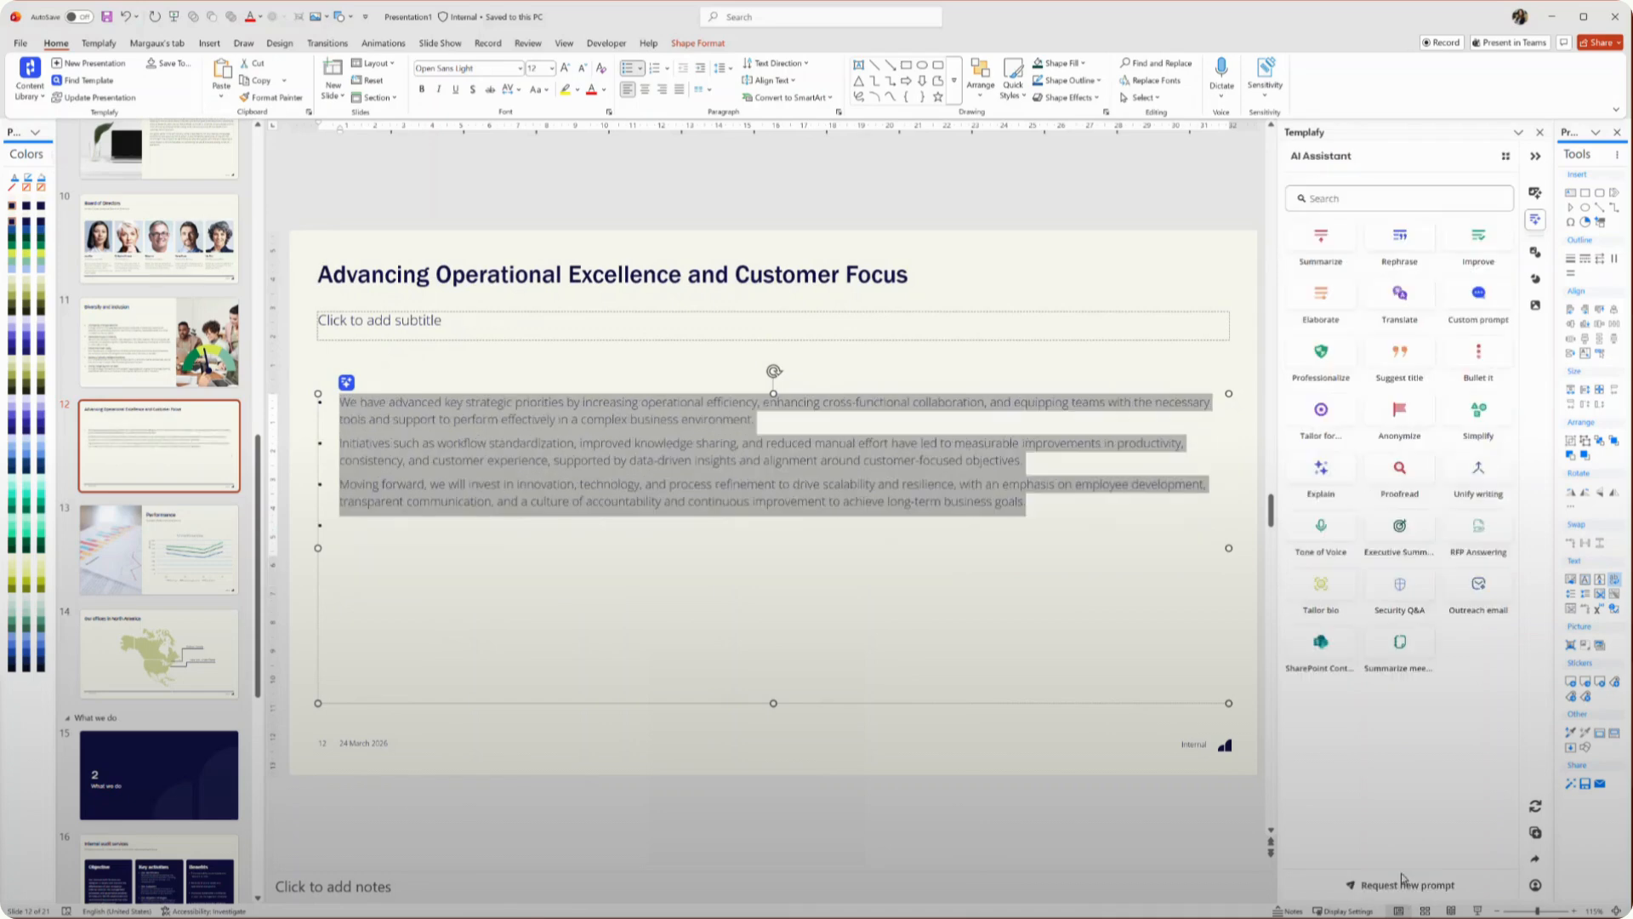
Select the bullet text and run the Improve prompt from the inline AI menu
click(597, 533)
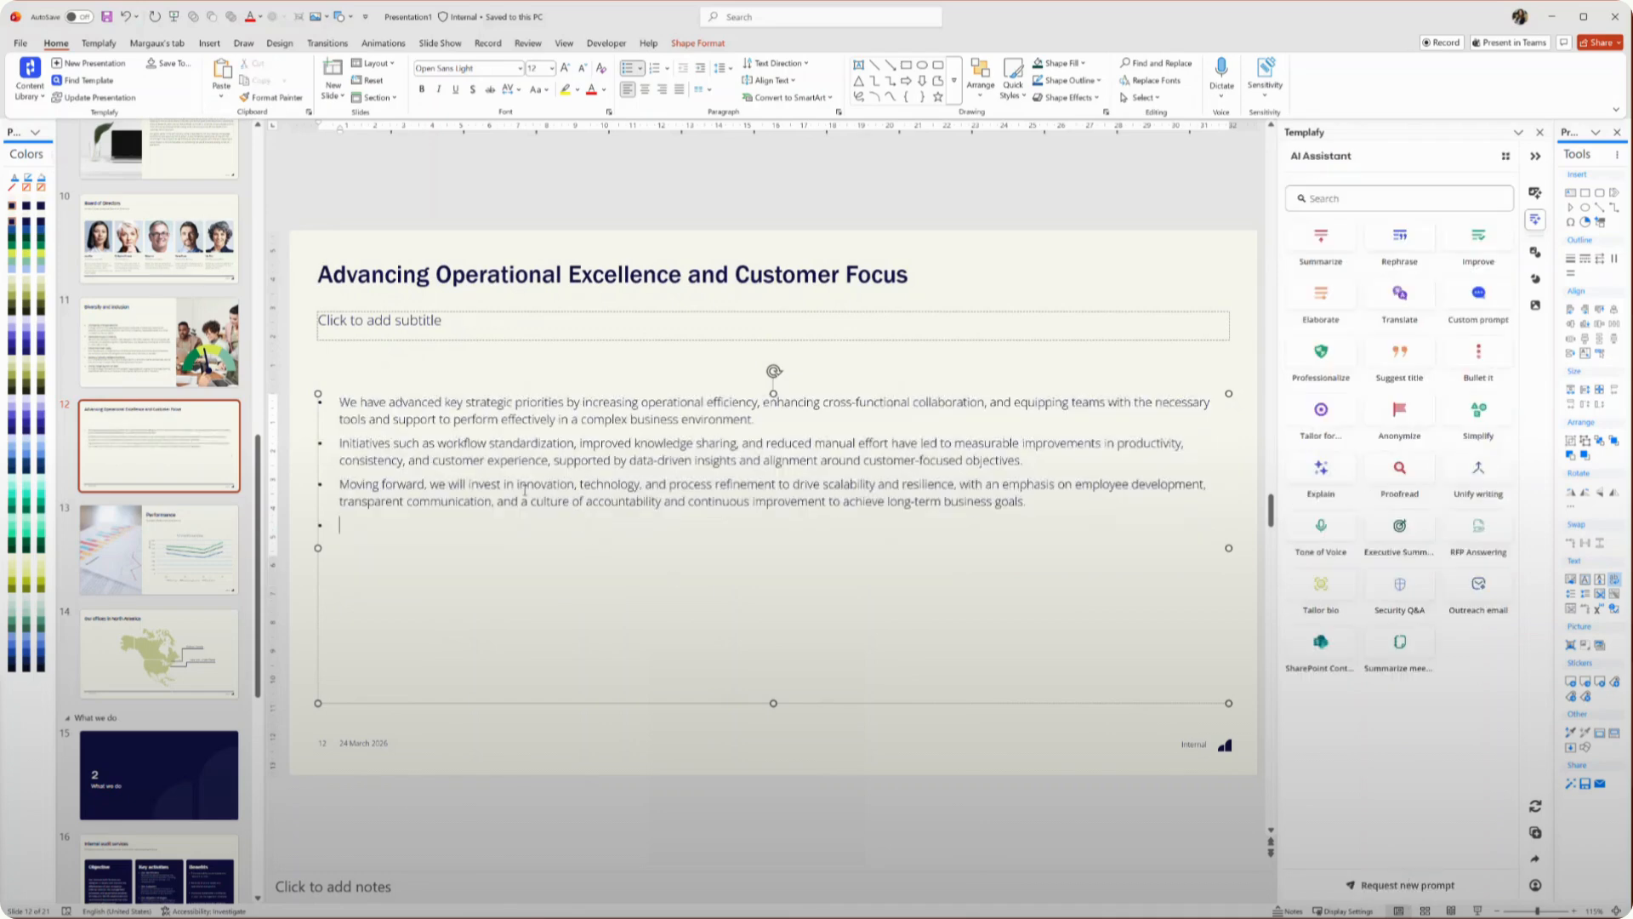
drag(333, 400, 1082, 517)
click(346, 382)
scroll(397, 432, down, 2)
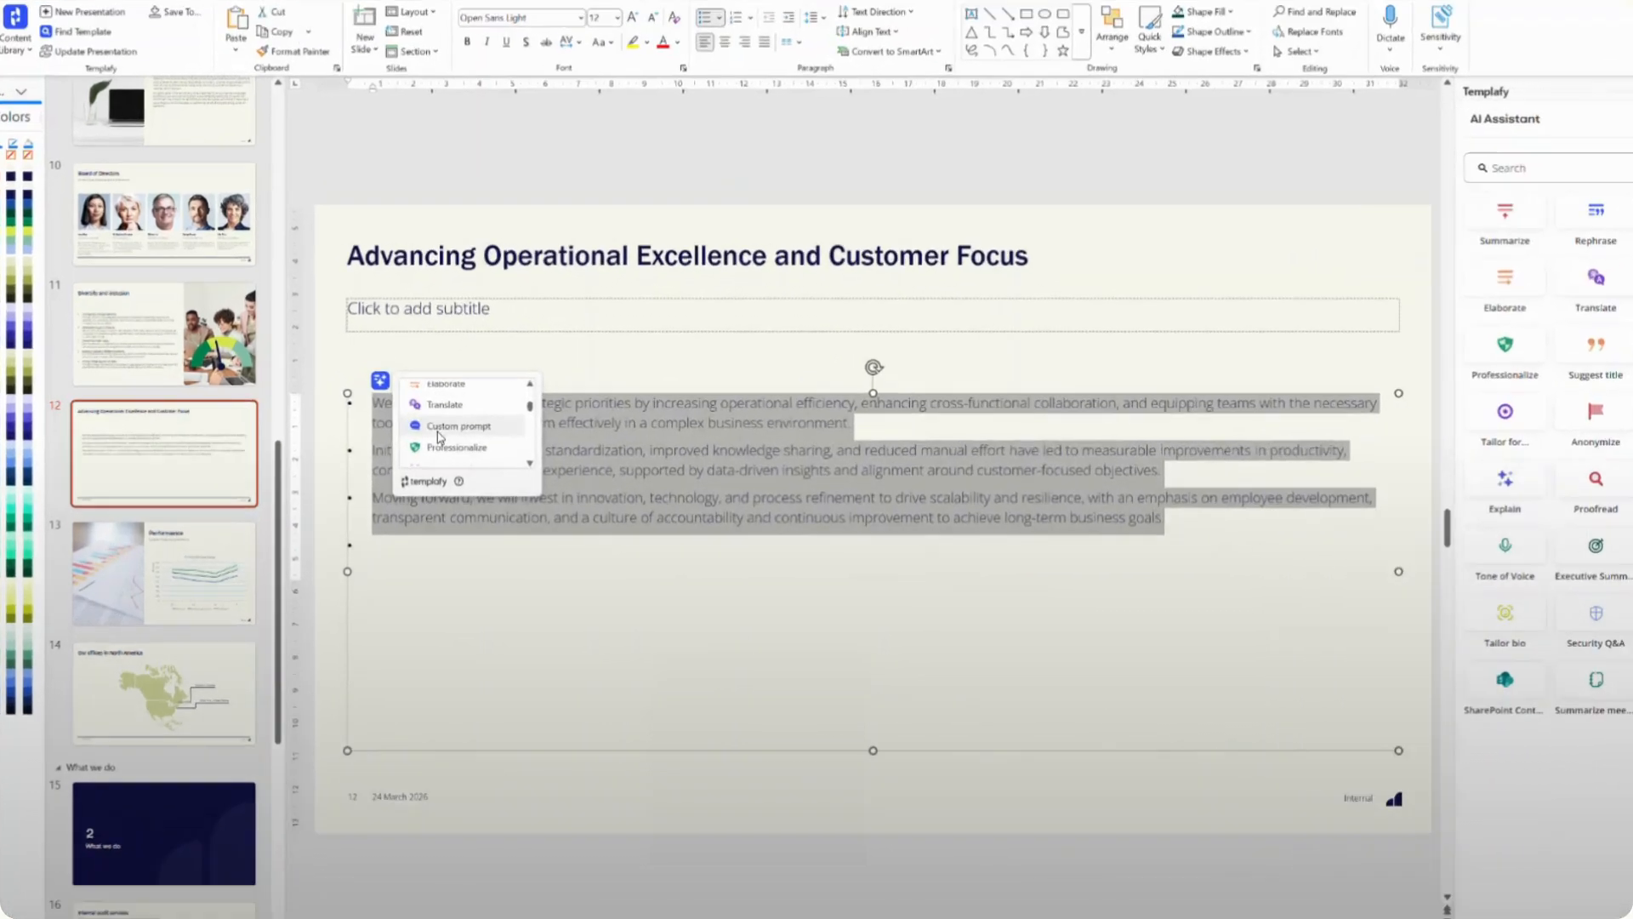
scroll(668, 467, up, 3)
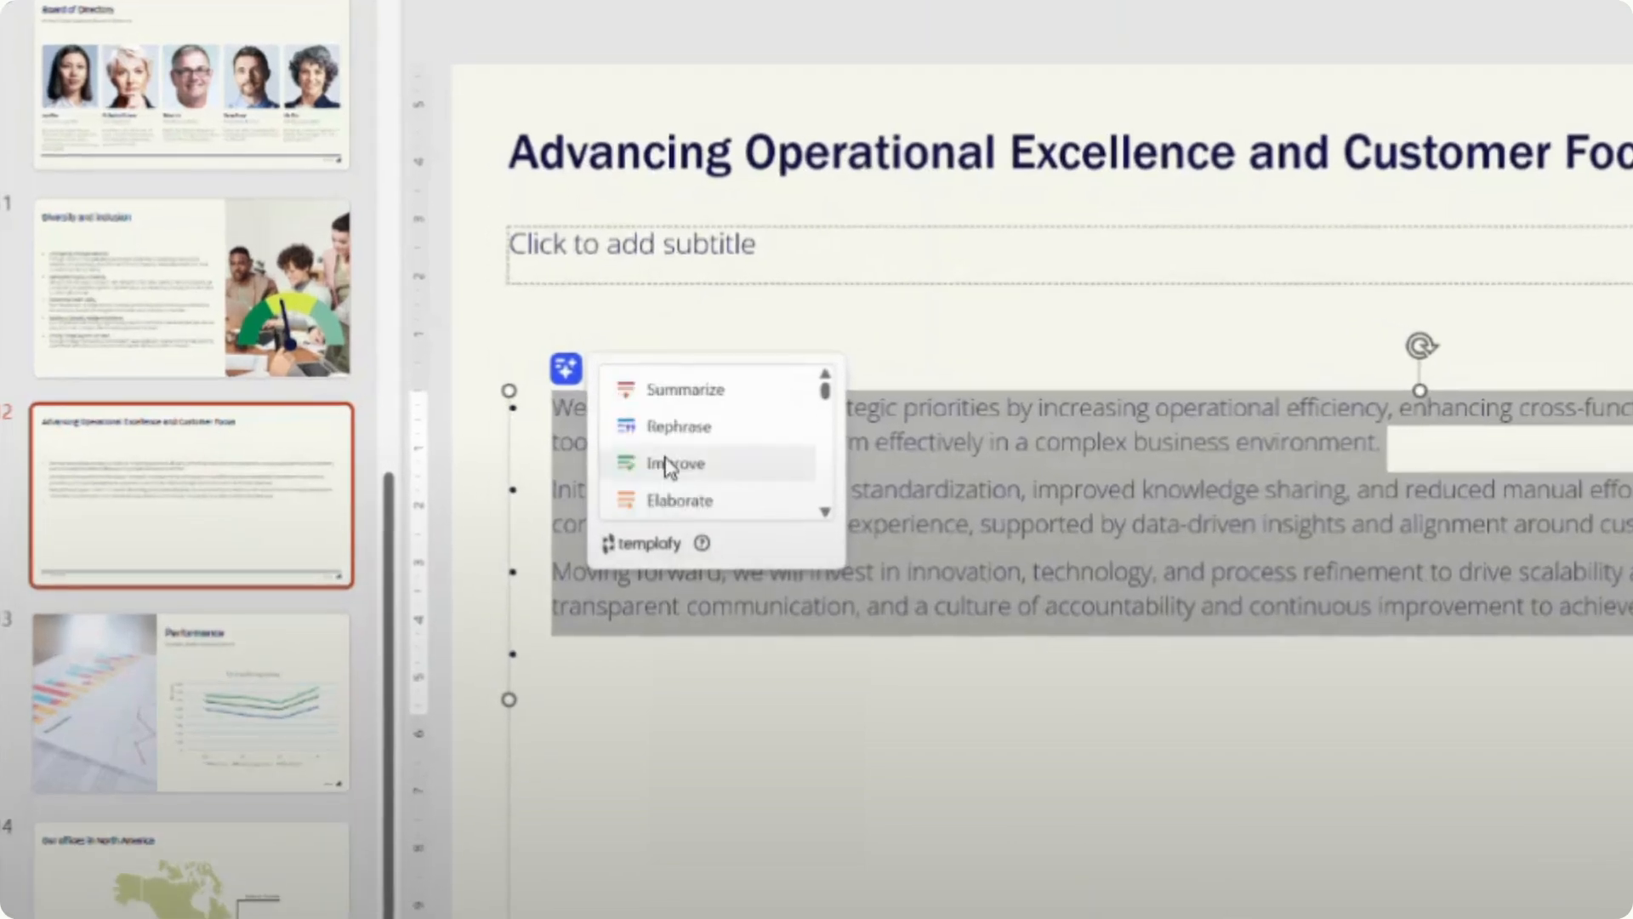
click(668, 467)
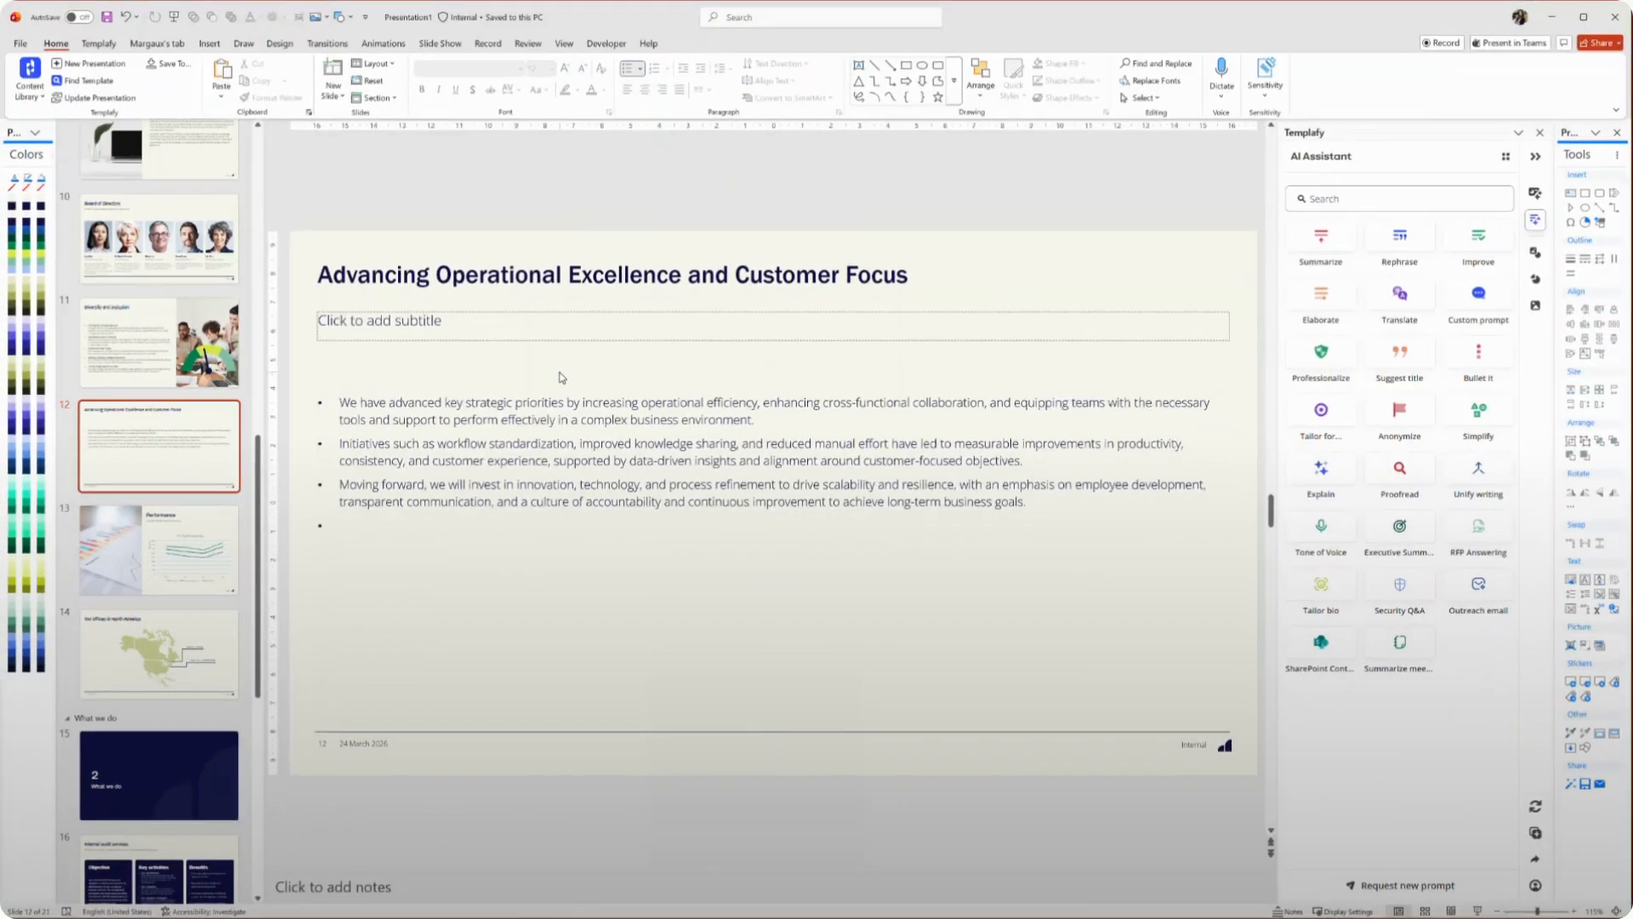
Request a new AI prompt named Prompt Name, describing what the prompt should do, and send the request
click(1414, 886)
click(1328, 262)
text(Prompt)
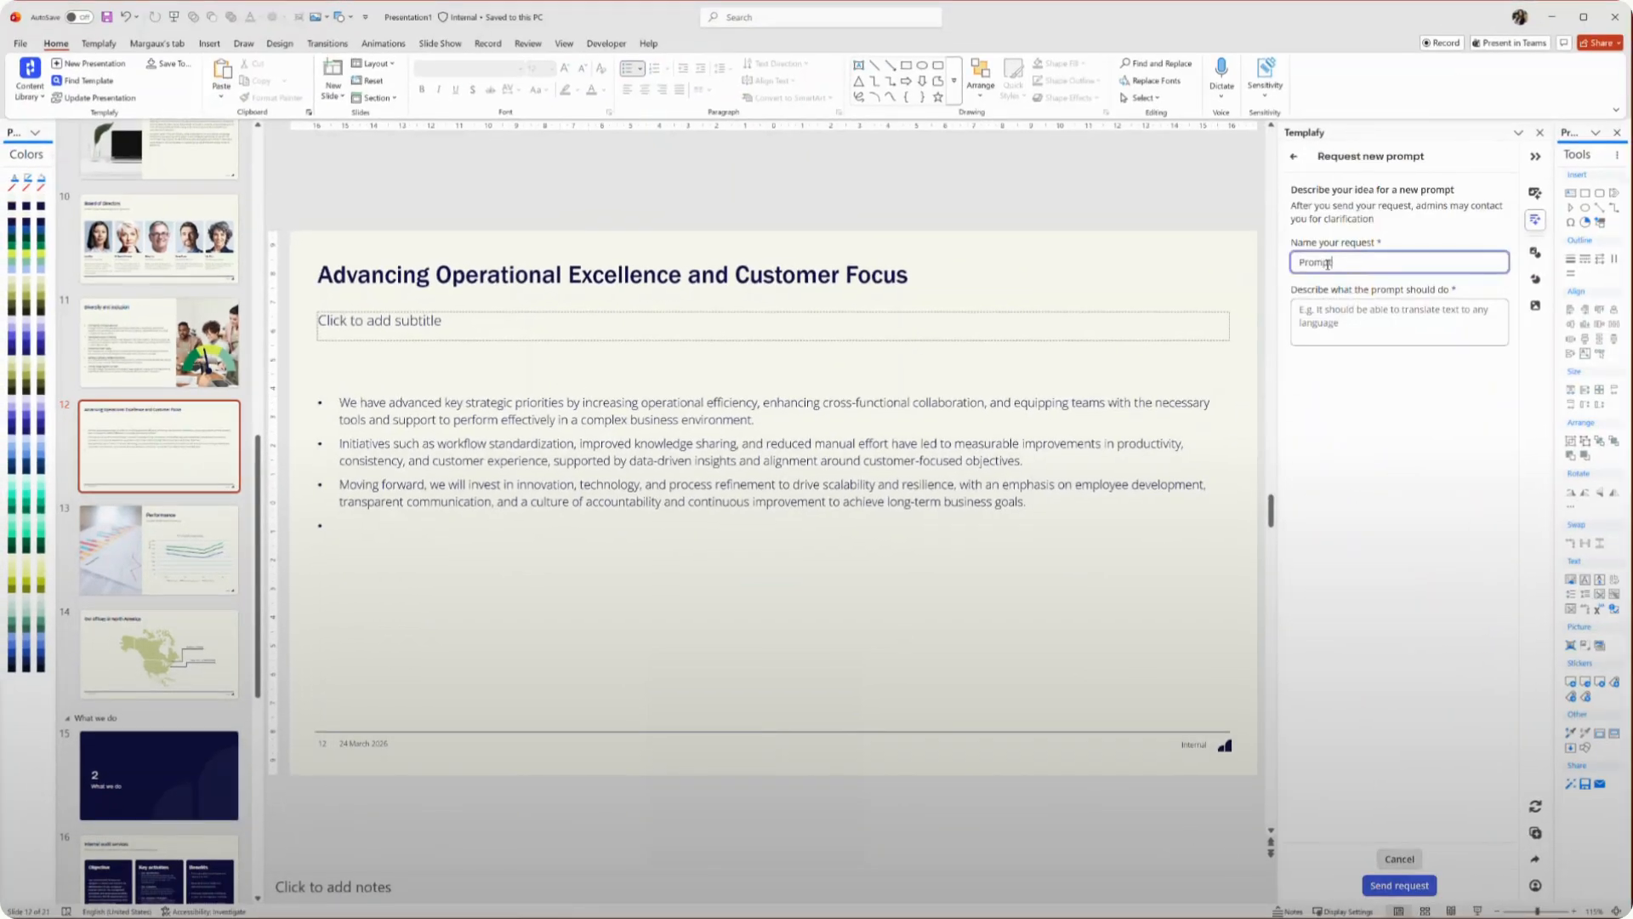
text( Name)
key(Tab)
text(Wha)
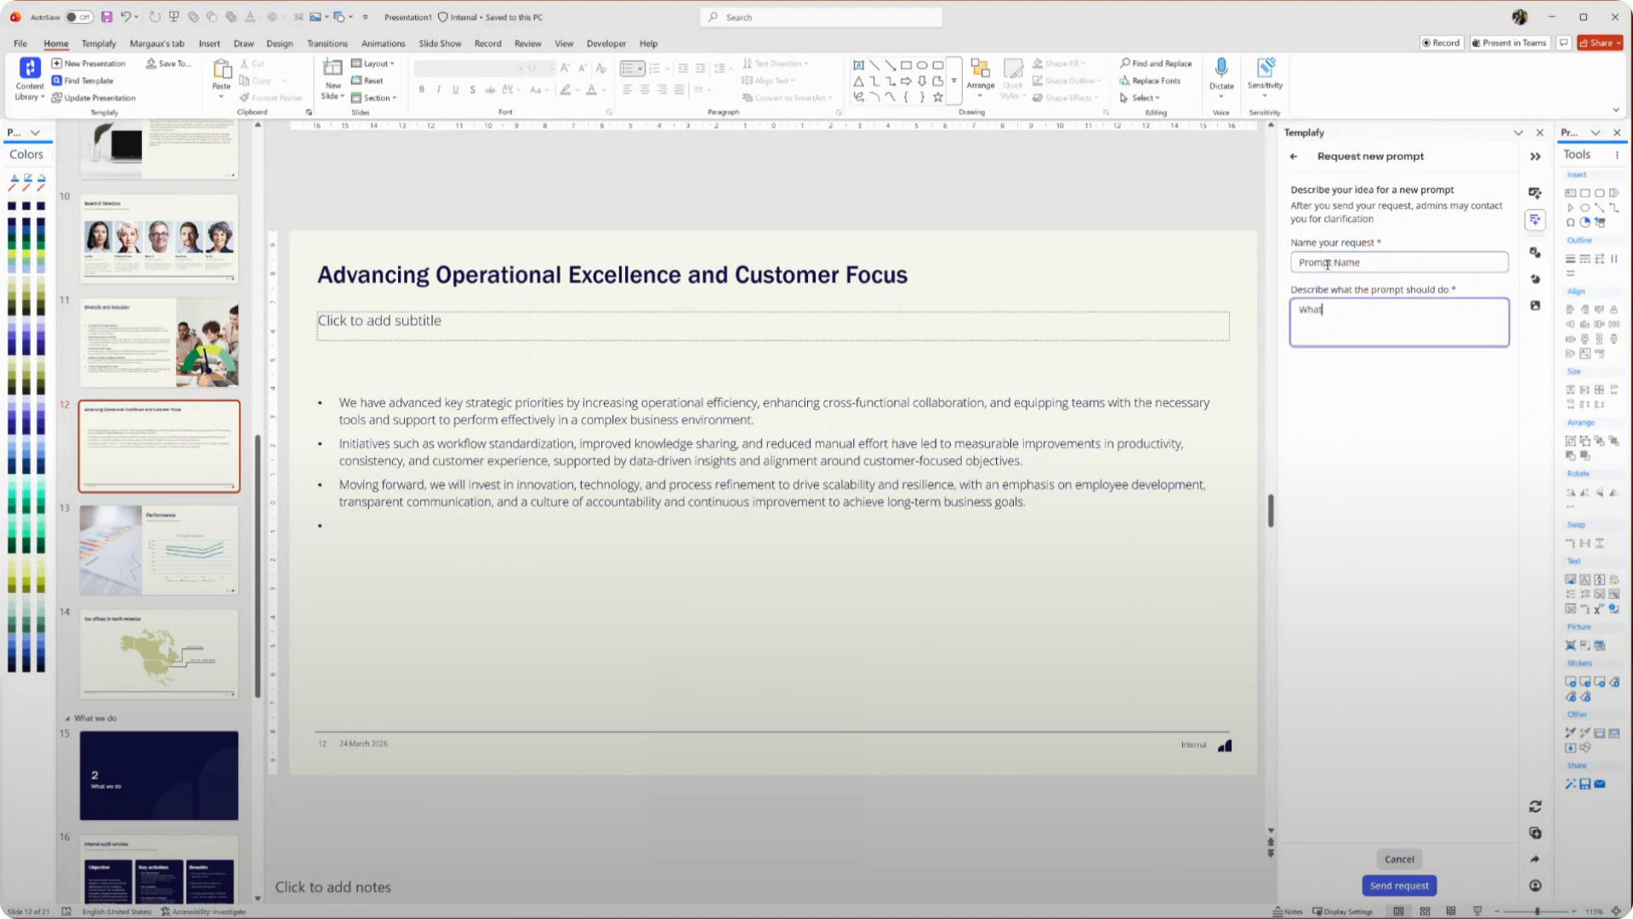
text(t the prompt should do)
click(1401, 884)
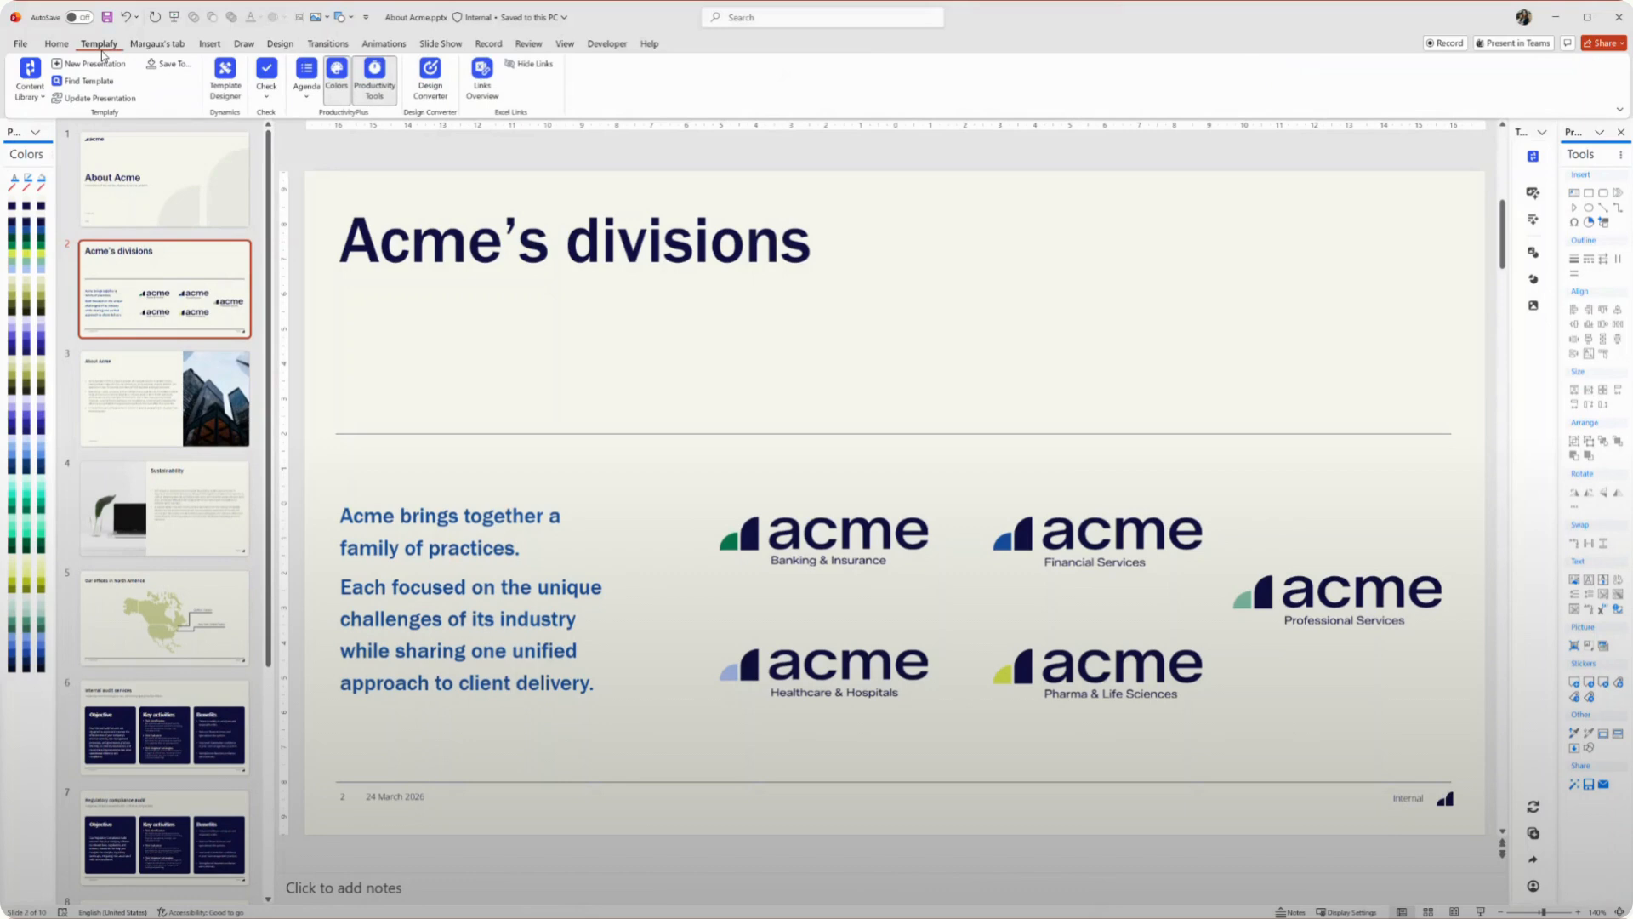
Open the Agenda tool and rename the current untitled section to Who we are, updating the divider slide
click(306, 75)
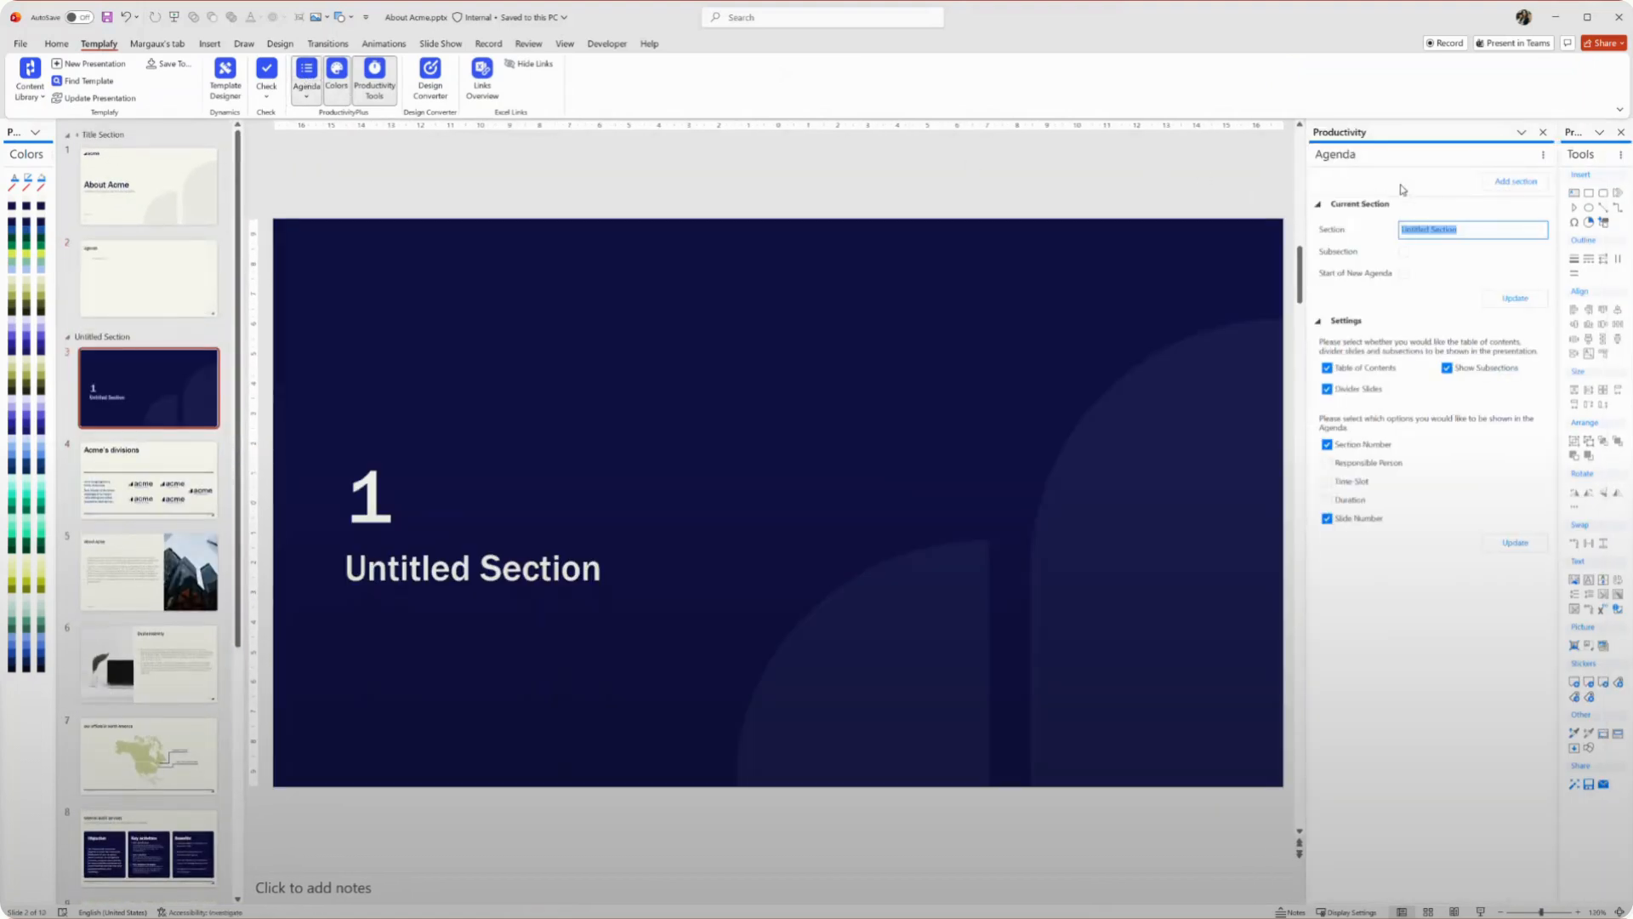
click(1475, 227)
drag(1461, 230, 1388, 230)
text(Who we are)
click(1499, 299)
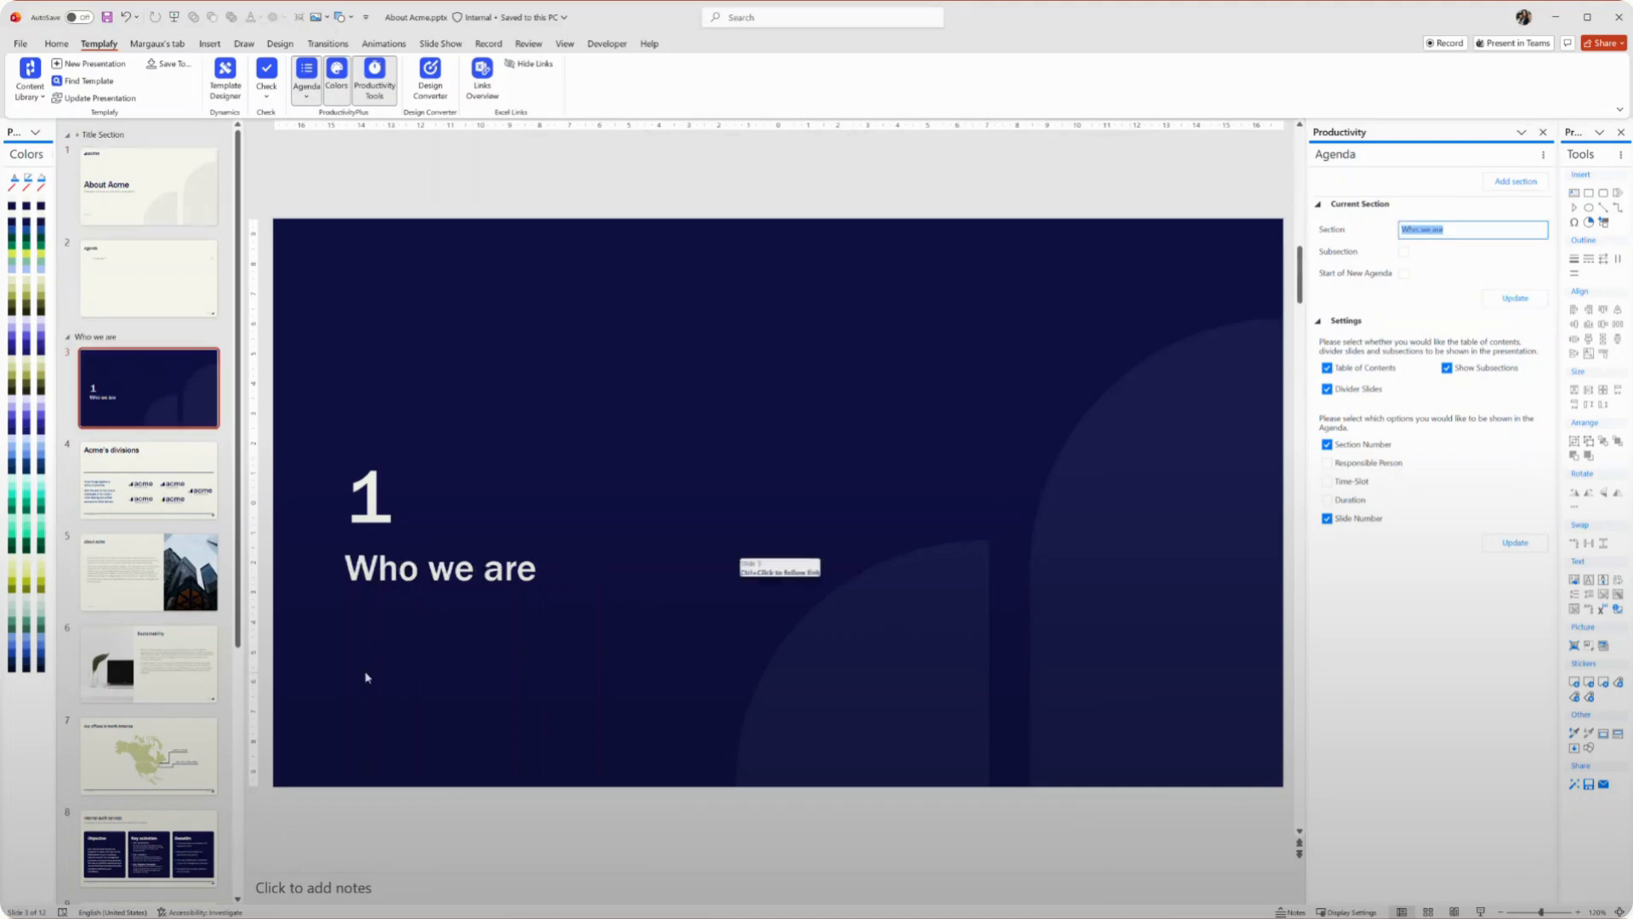
Add a new section named What we do at the Internal audit services slide
scroll(153, 723, down, 1)
click(169, 795)
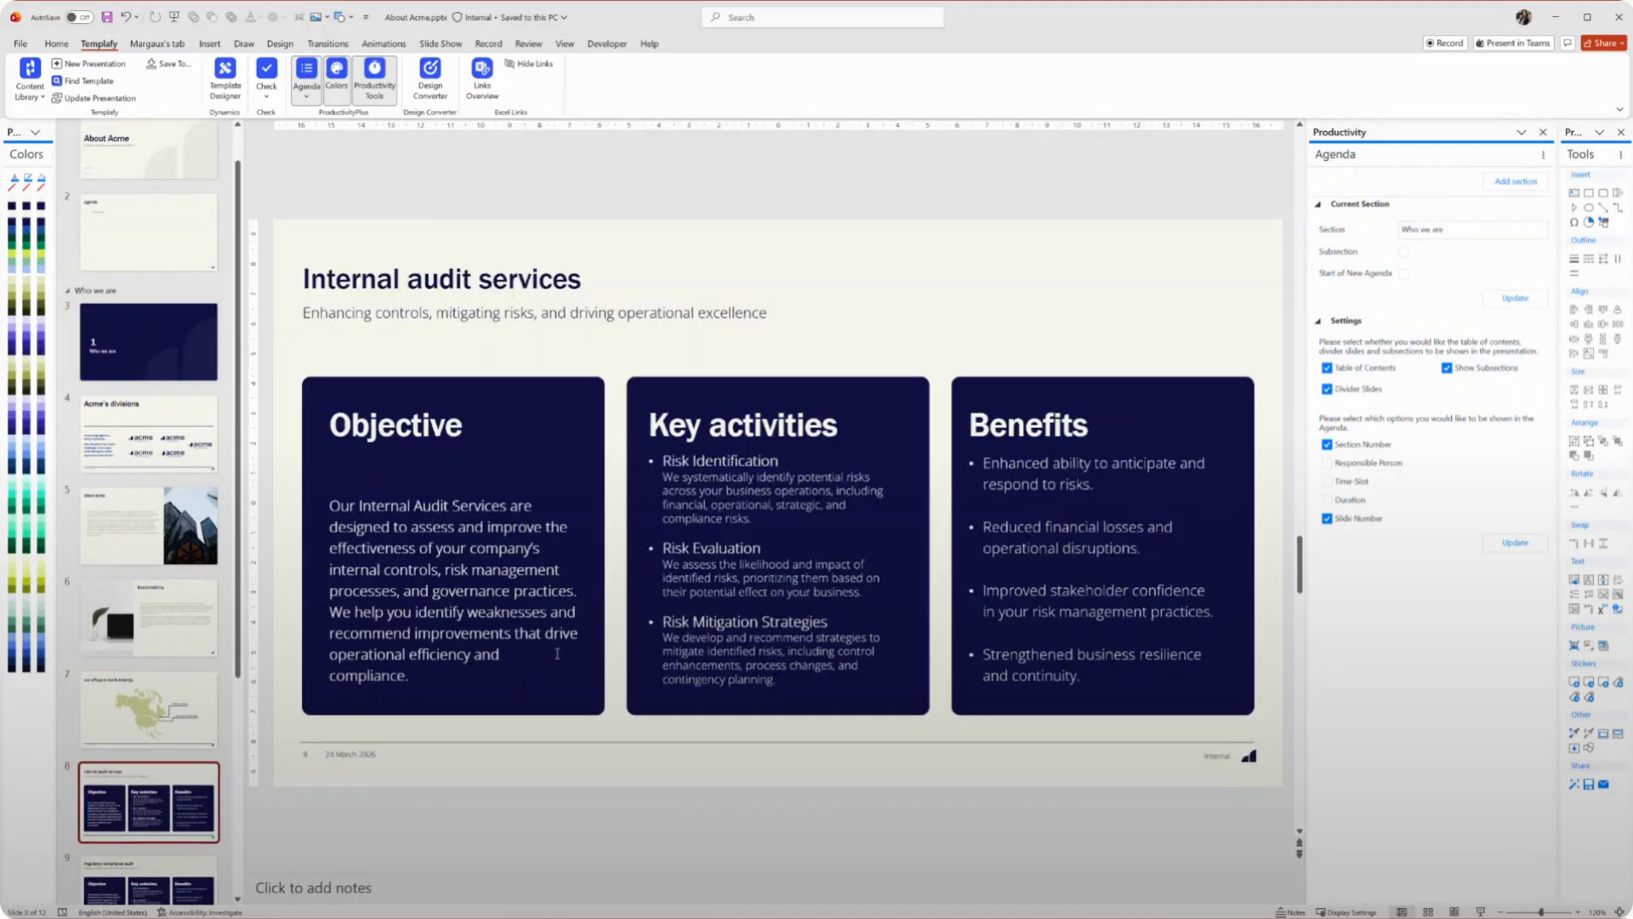
click(1512, 181)
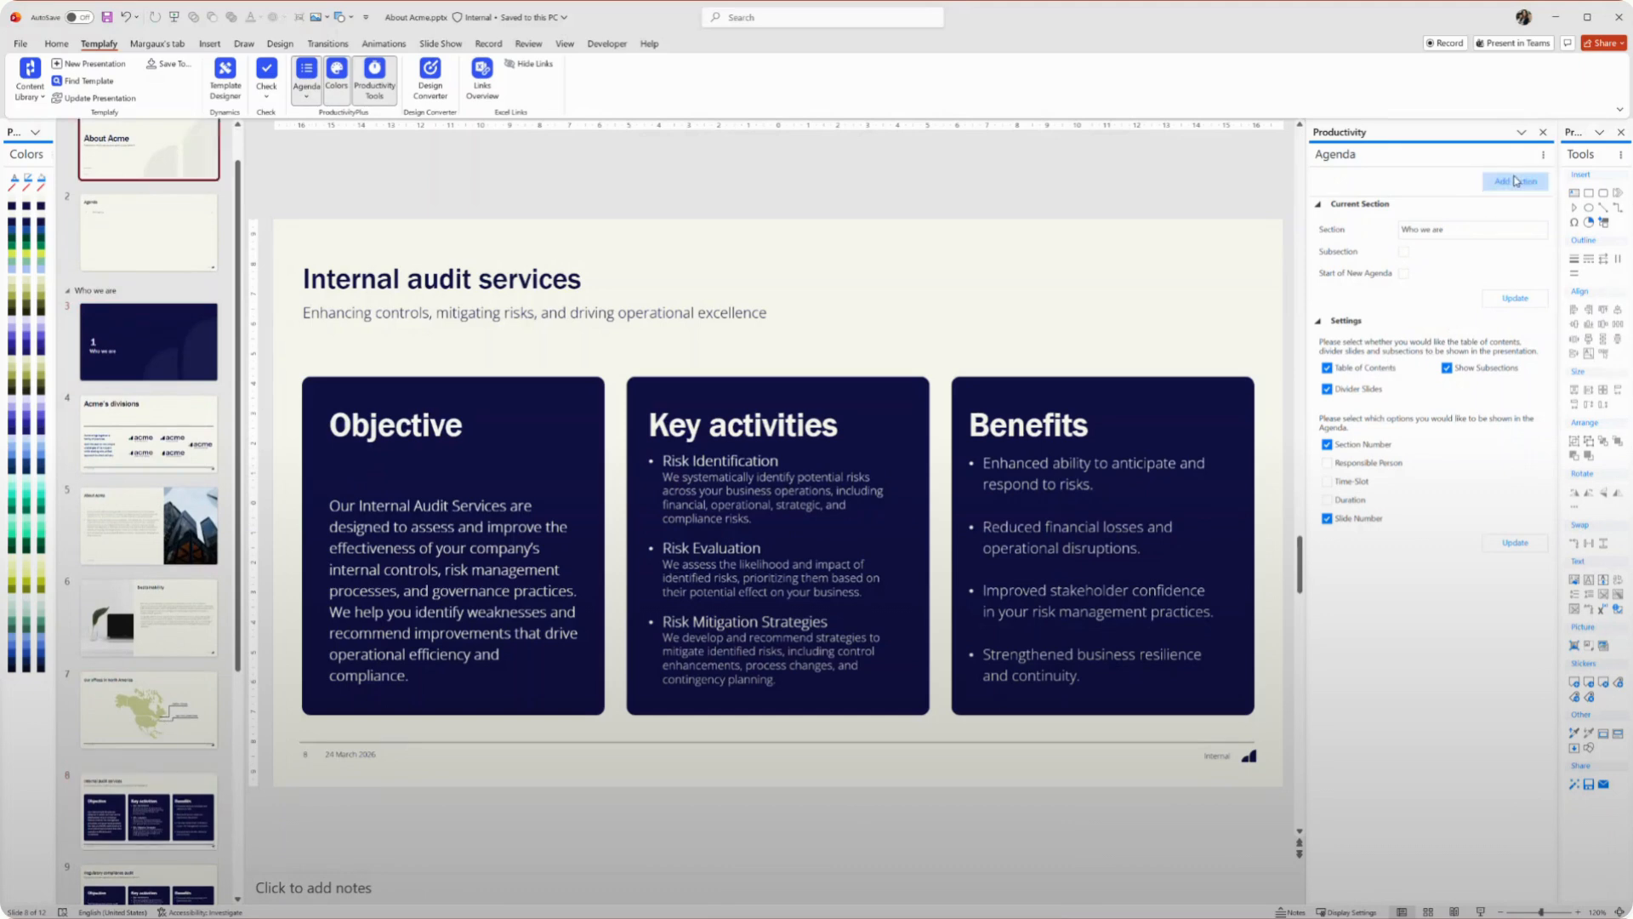
double_click(1472, 231)
key(BackSpace)
text(What we do)
click(1515, 298)
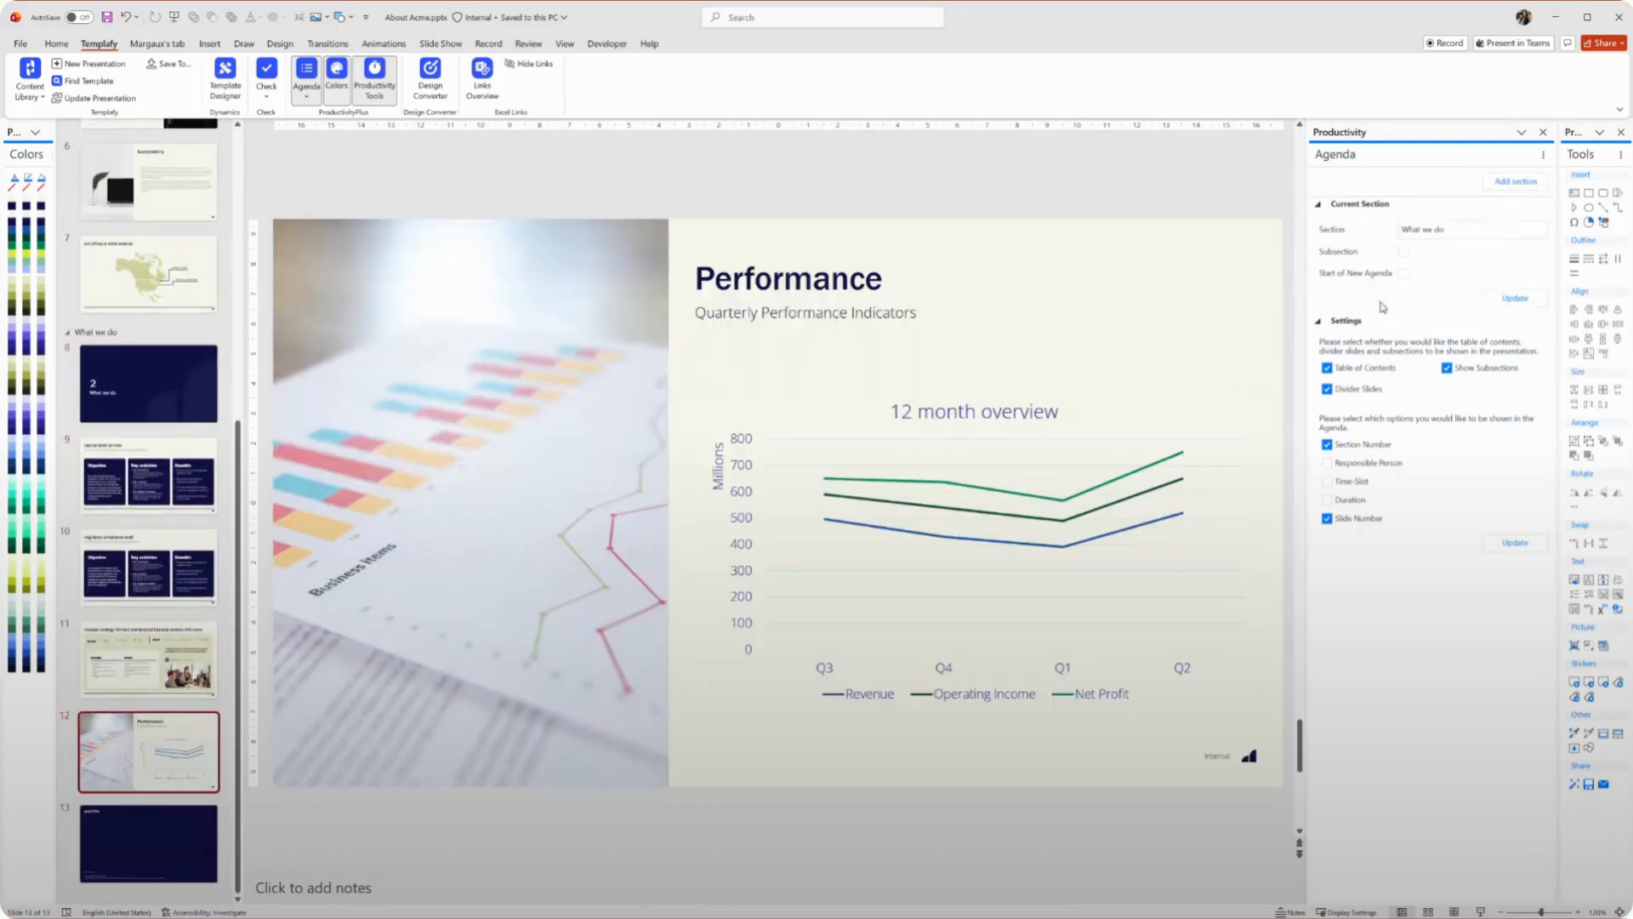
Add another agenda section named Performance
click(1516, 182)
text(Performance)
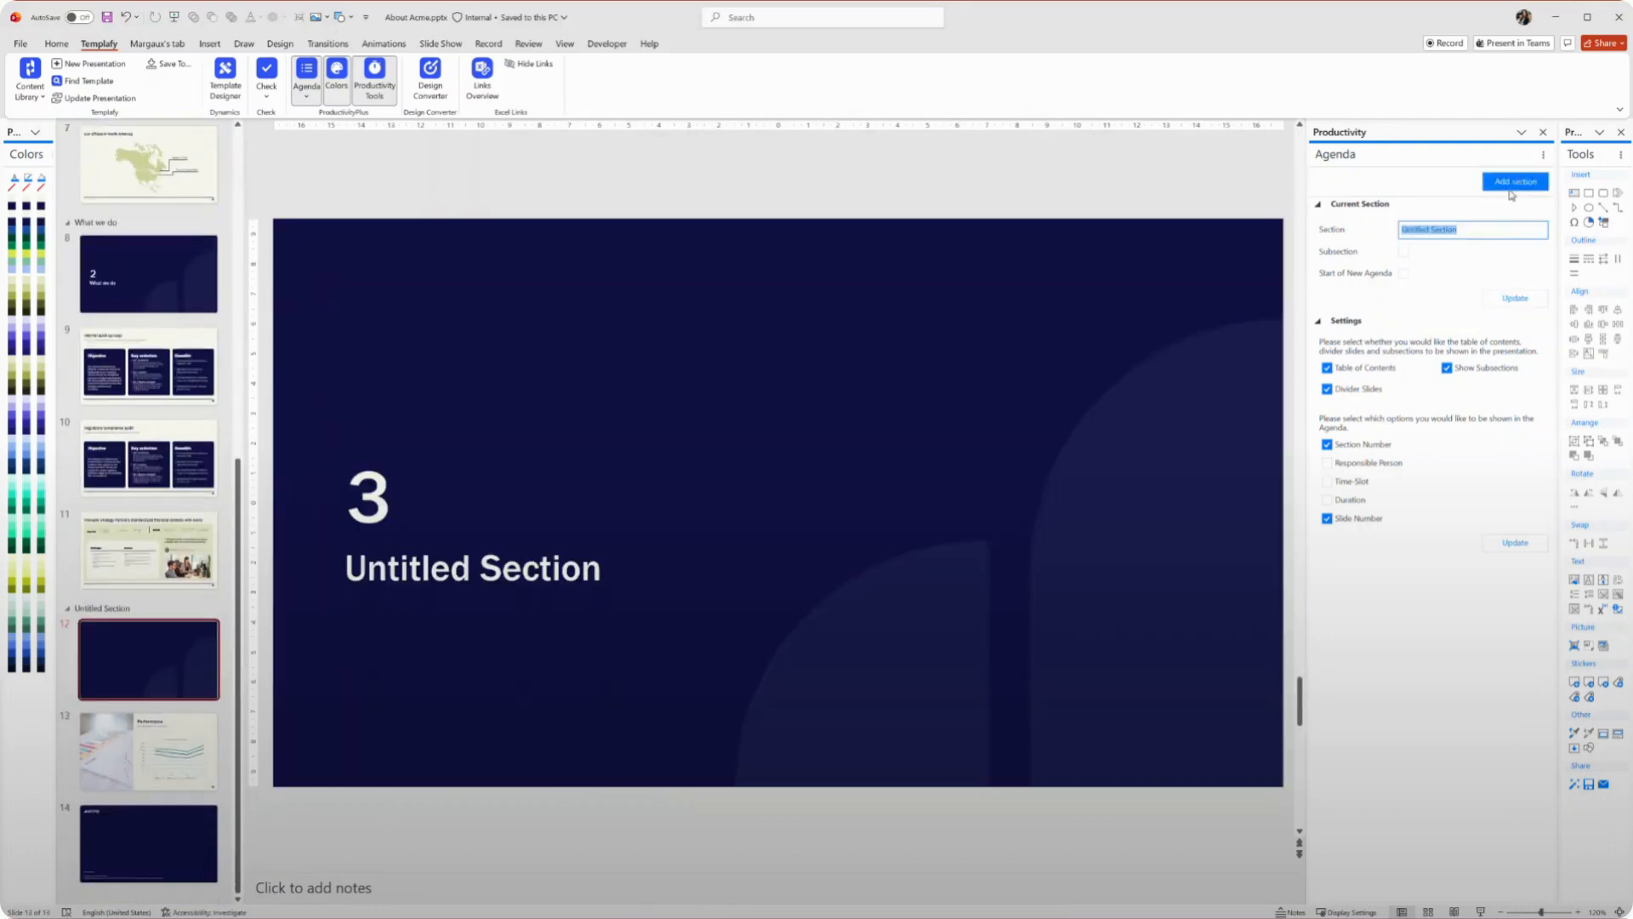
click(1515, 297)
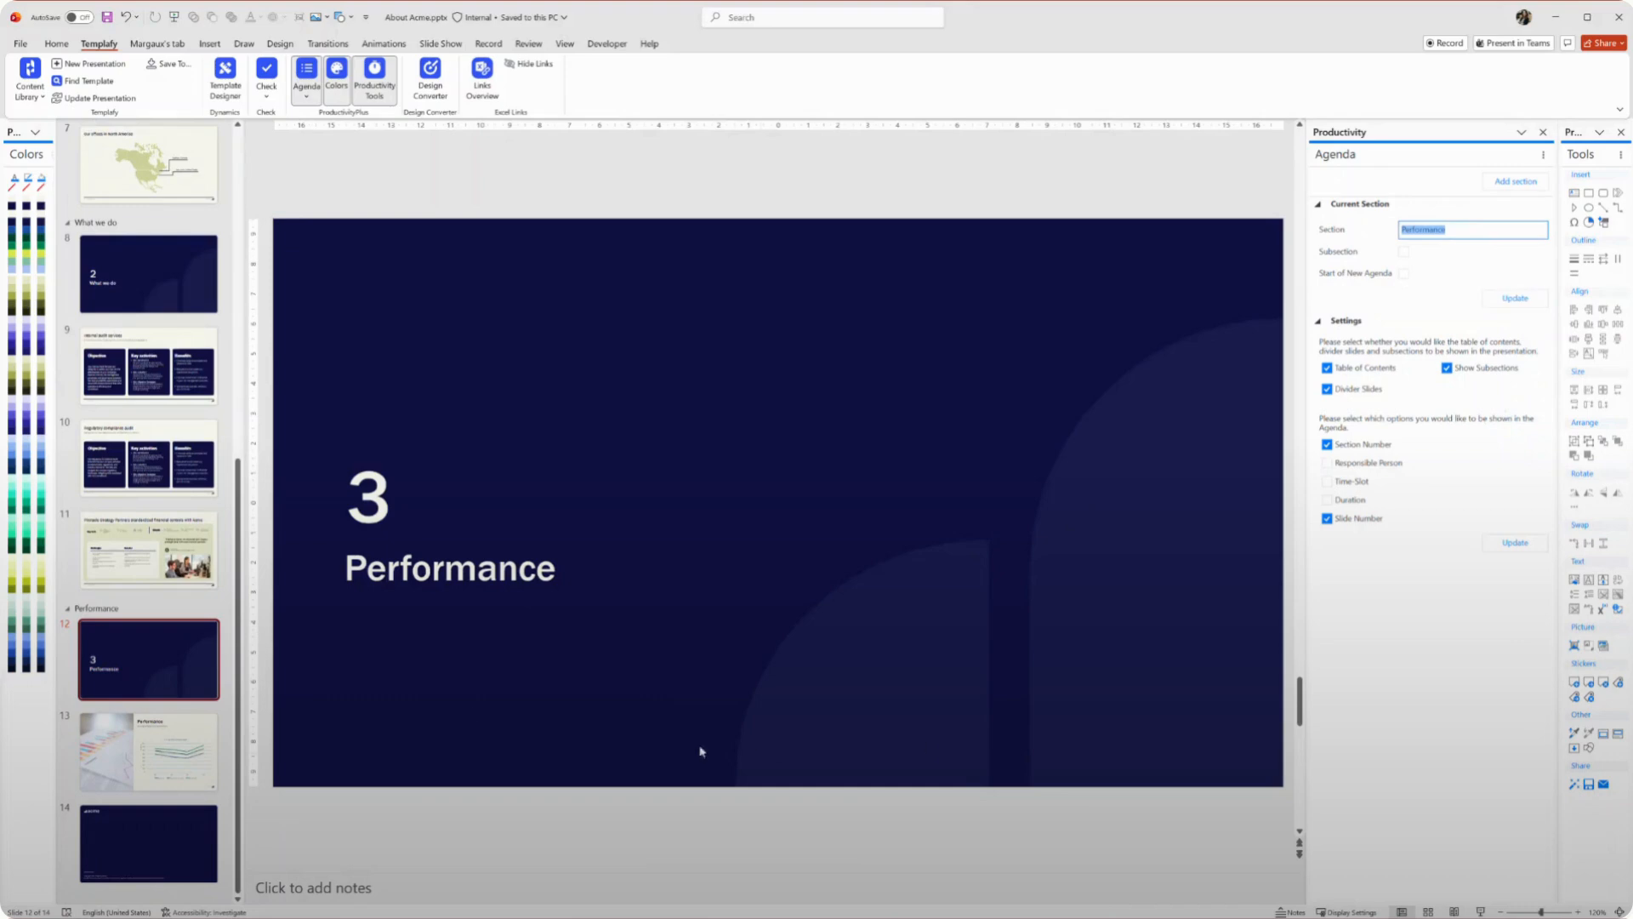
Move the What we do section above Who we are and update the agenda slide
scroll(96, 506, up, 5)
drag(95, 503, 101, 146)
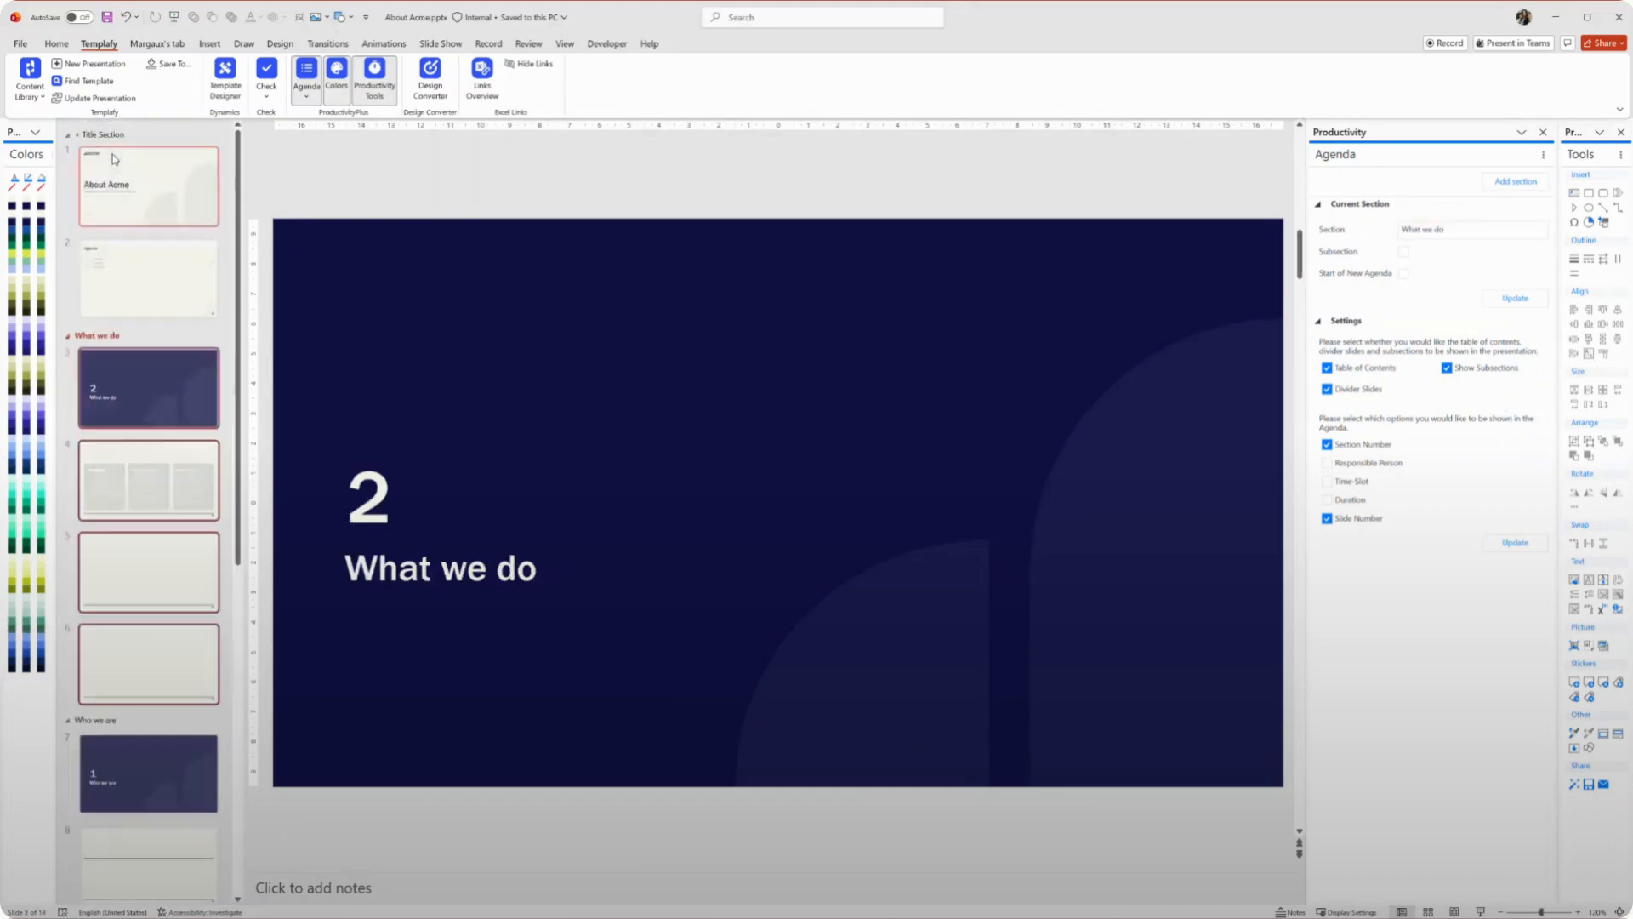
click(149, 278)
click(1509, 303)
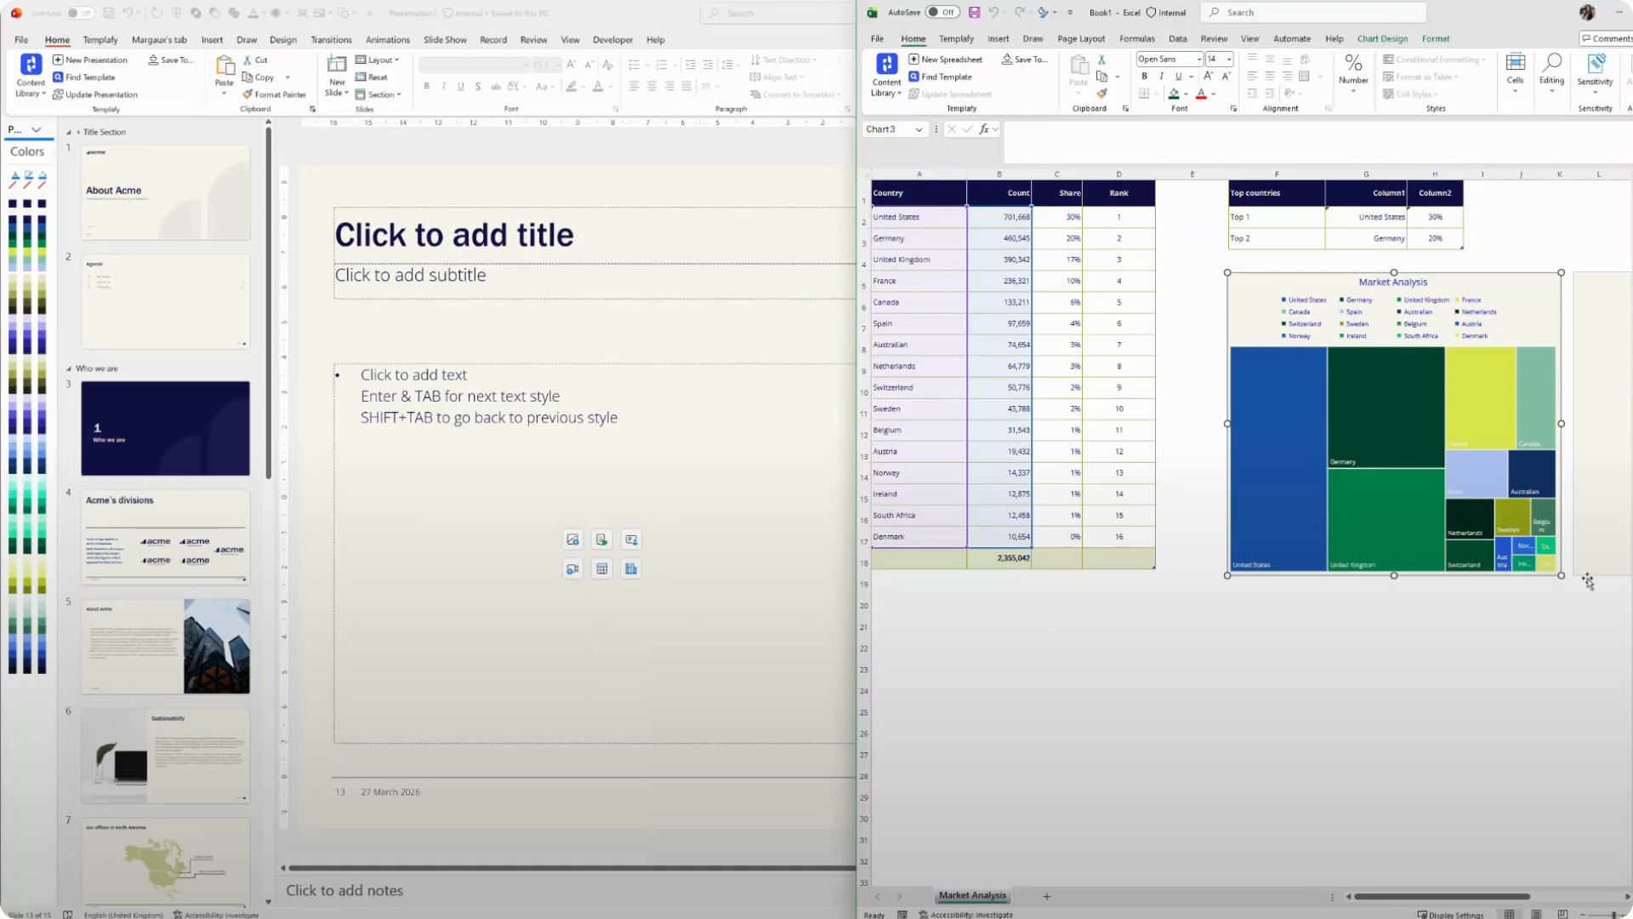
Copy the Market Analysis treemap chart from the Excel workbook
click(1417, 668)
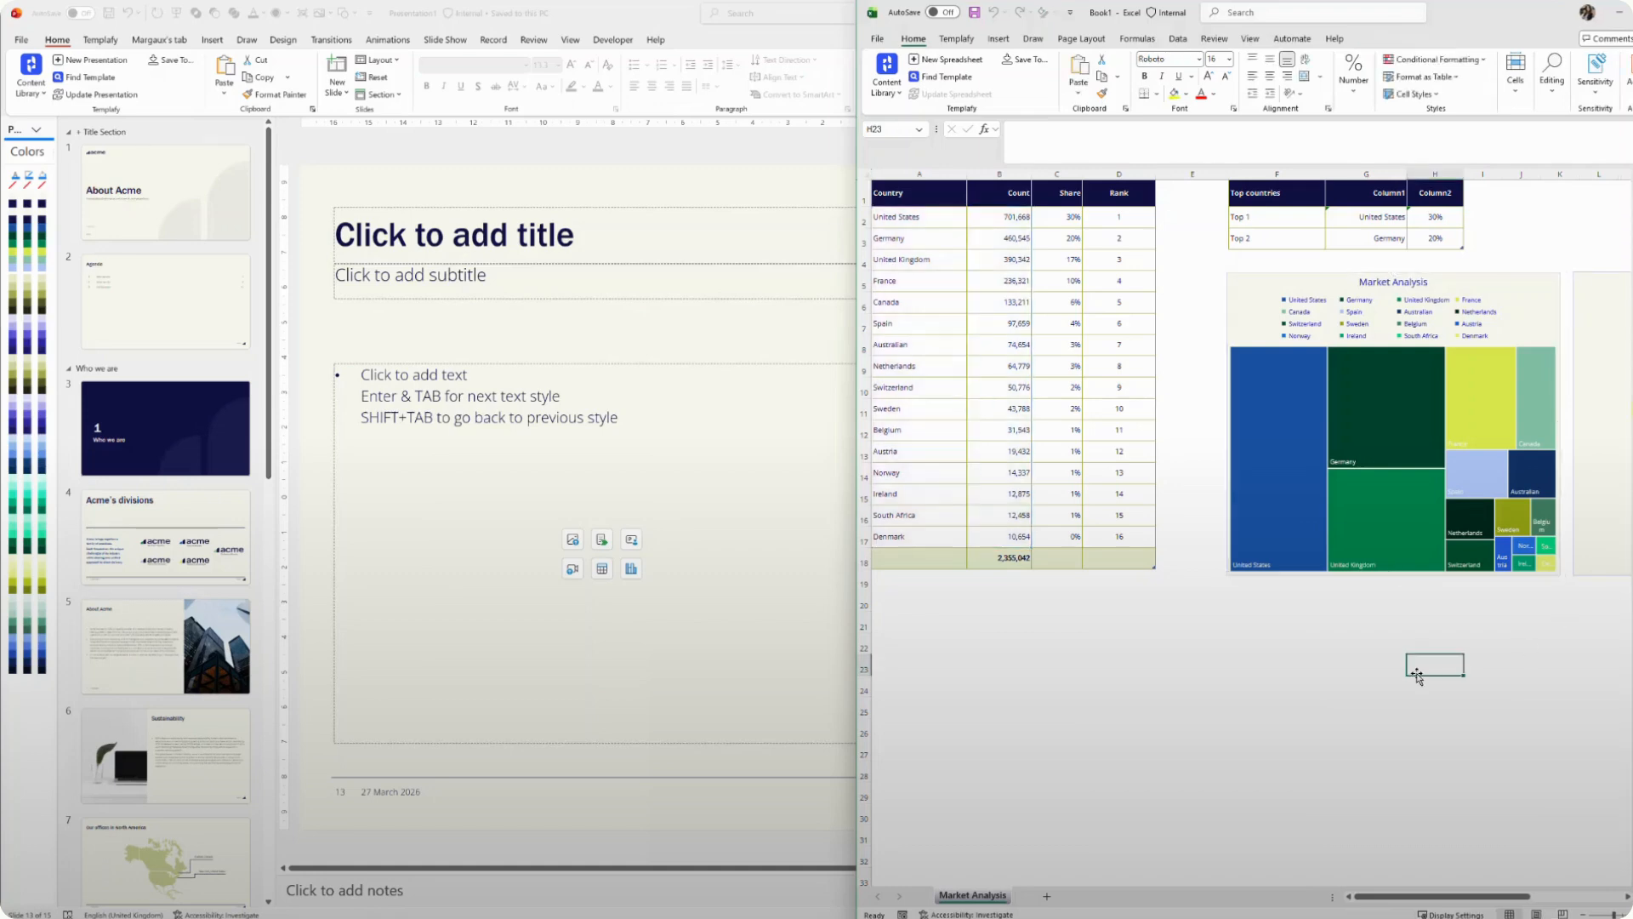
click(1279, 287)
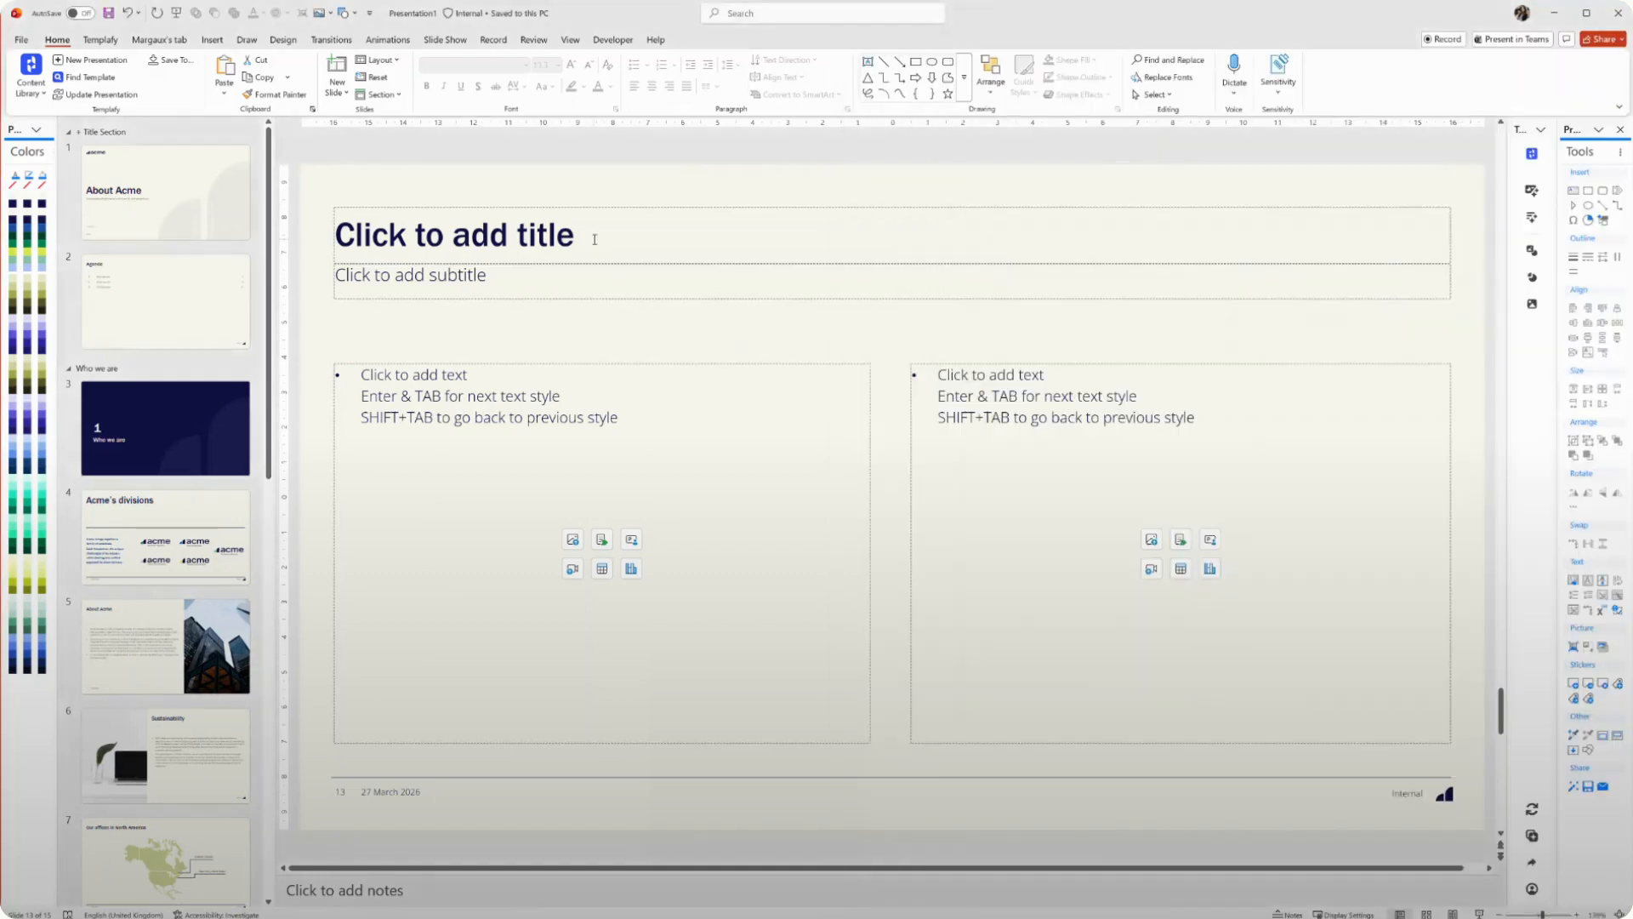
Title the new slide Market analysis
click(594, 237)
text(Market analysis)
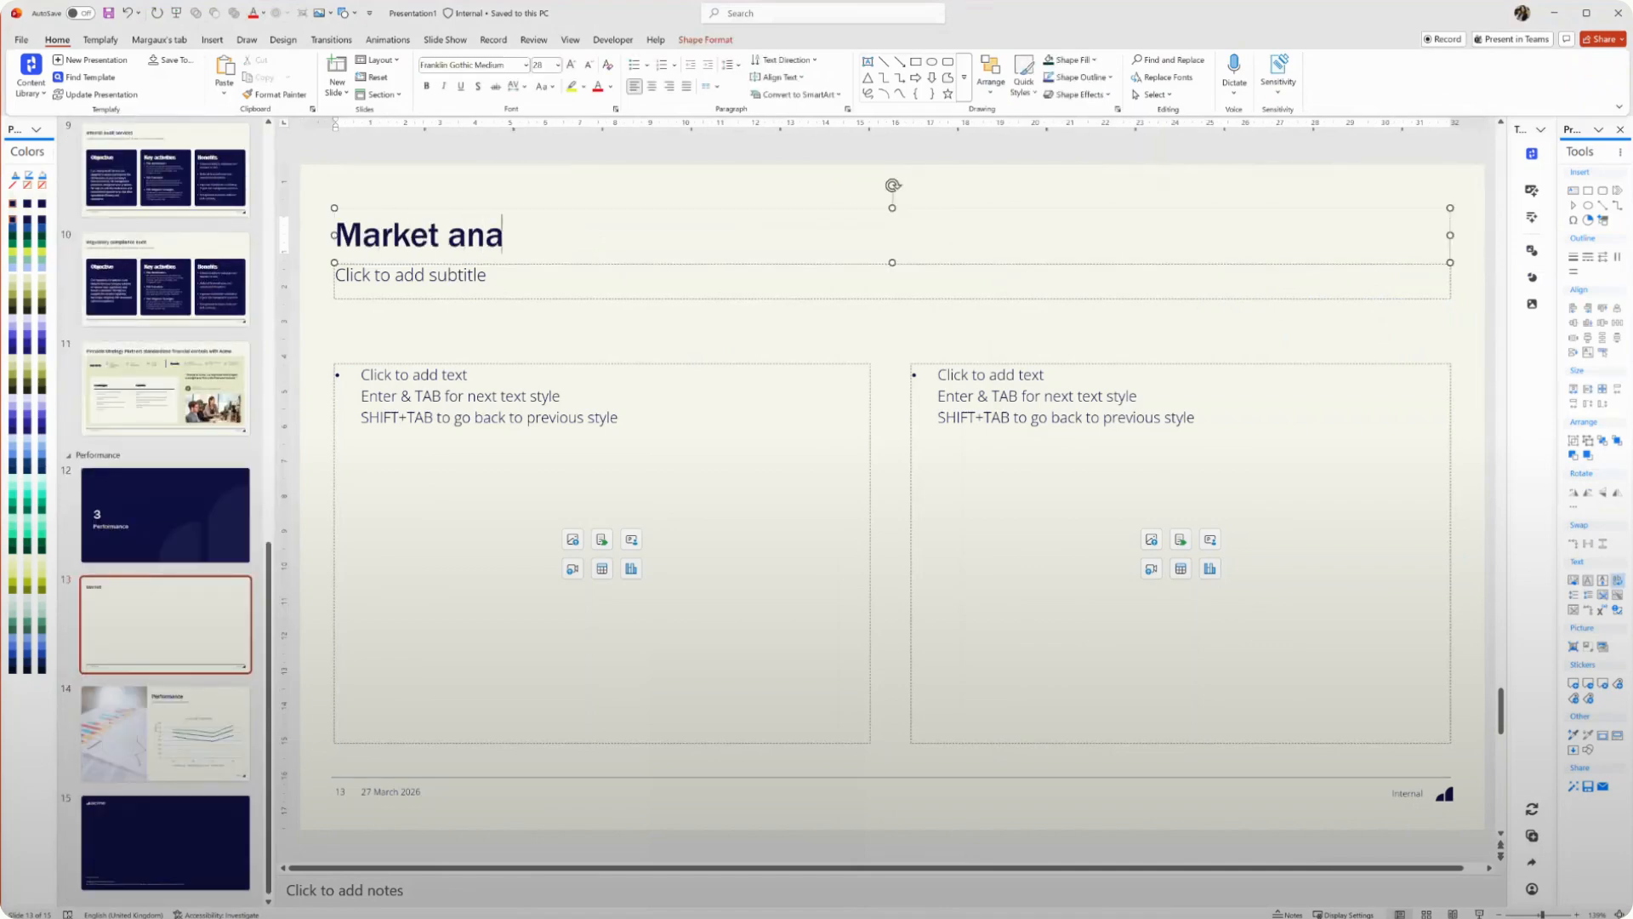
Paste the chart into the left content placeholder as a linked chart
click(638, 364)
key(ctrl+v)
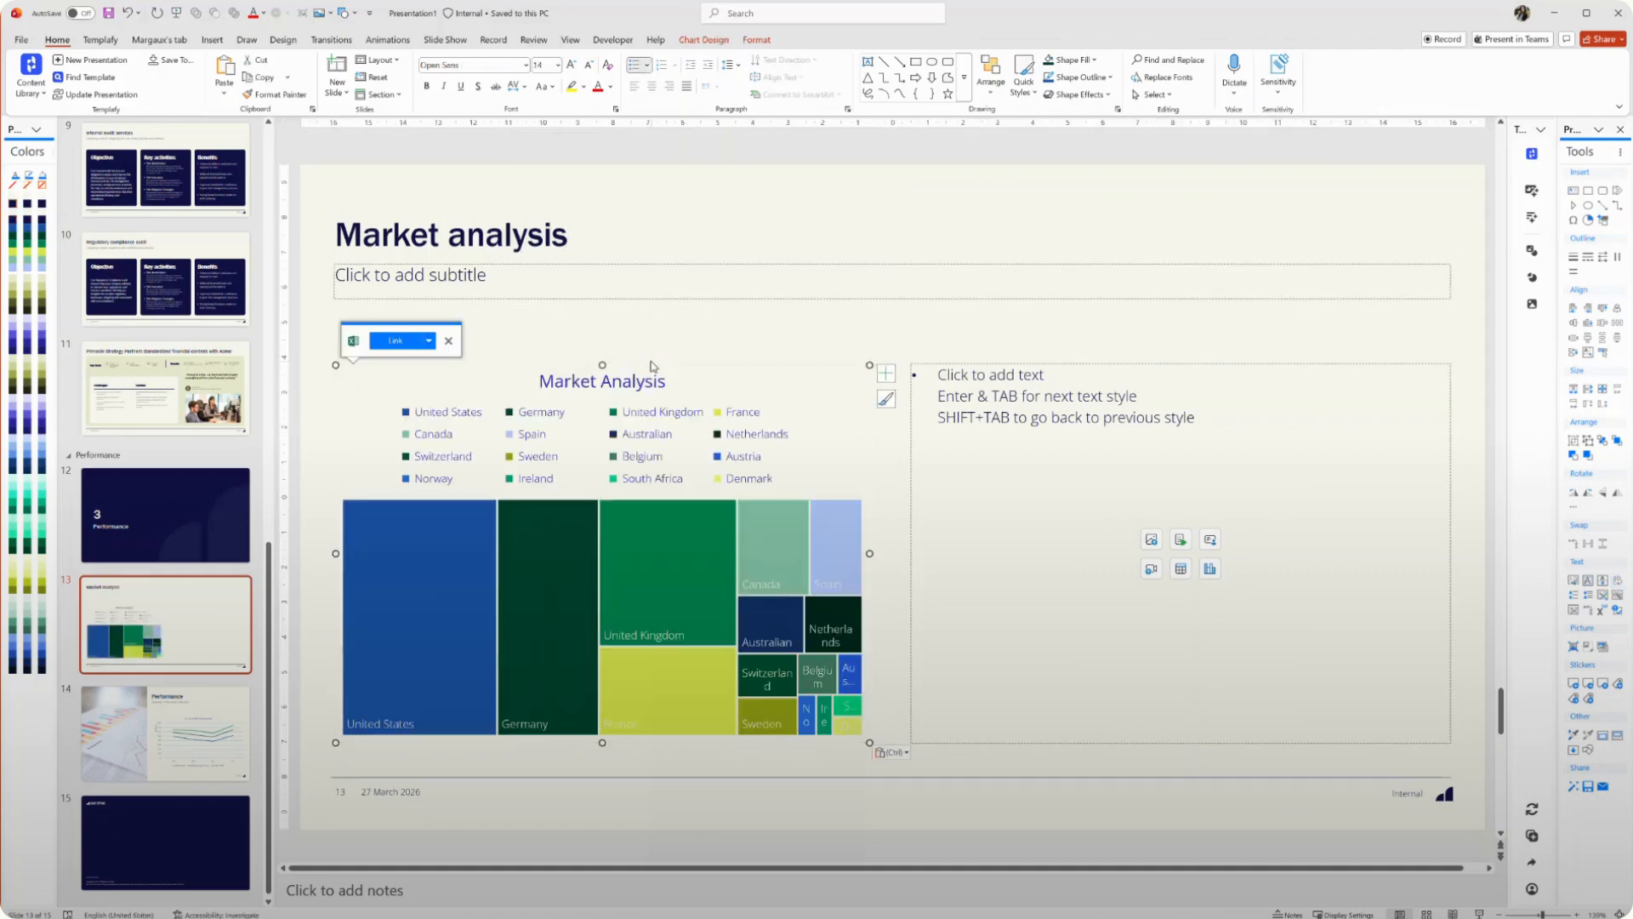
click(386, 342)
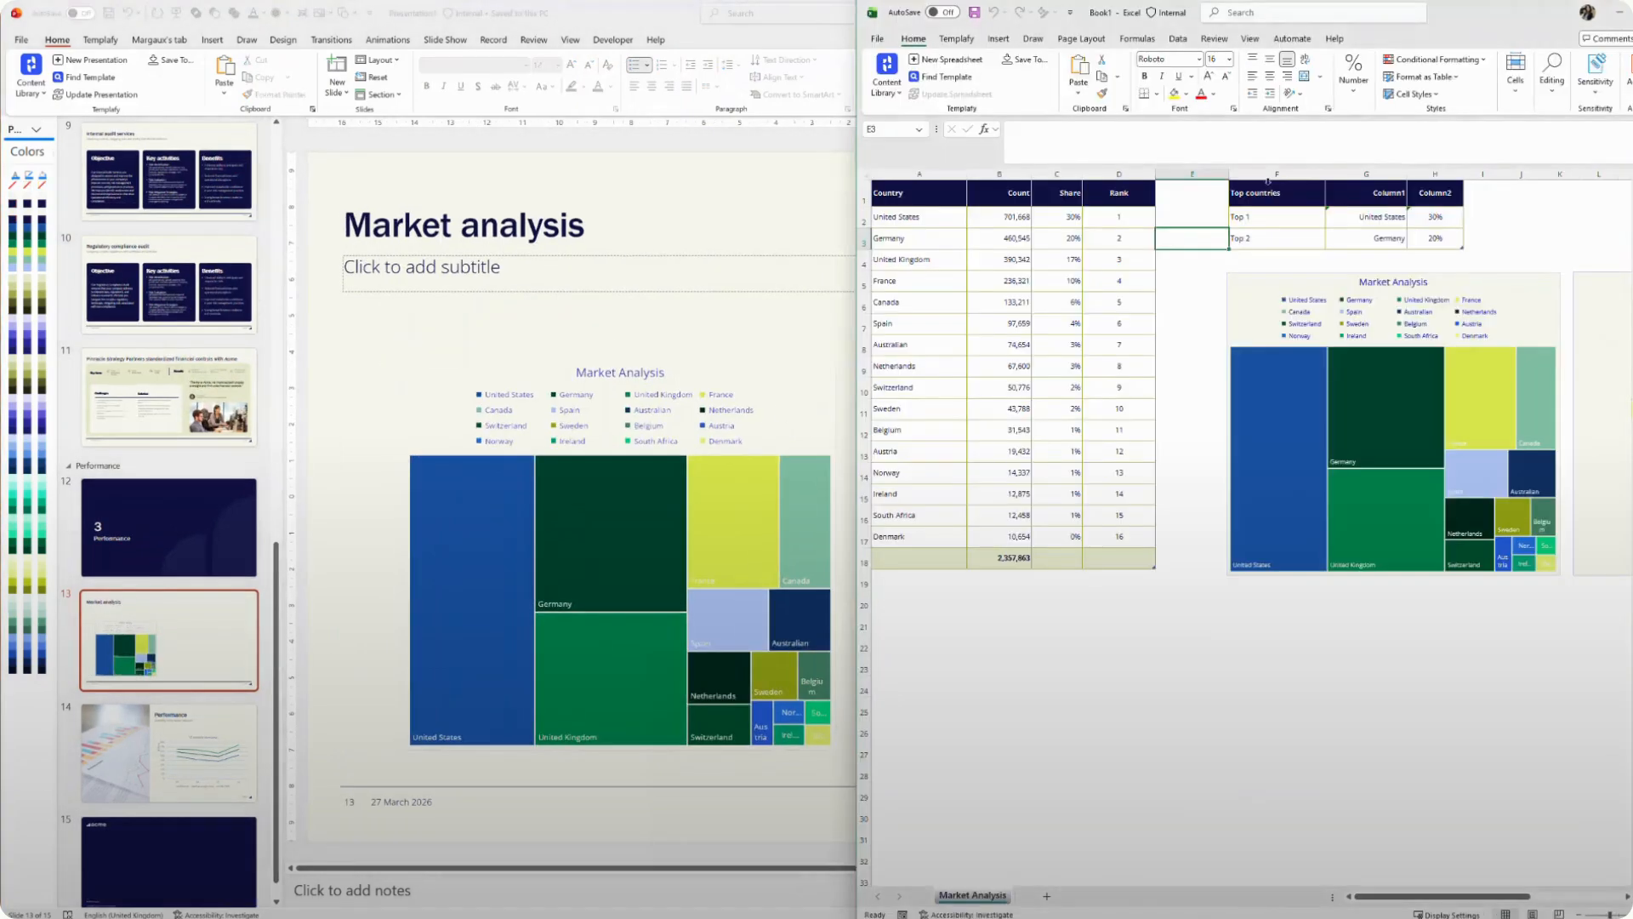
Copy the Top countries table from Excel and paste it as a linked table into the right placeholder
drag(1268, 192, 1446, 240)
right_click(1369, 200)
click(1412, 236)
click(816, 234)
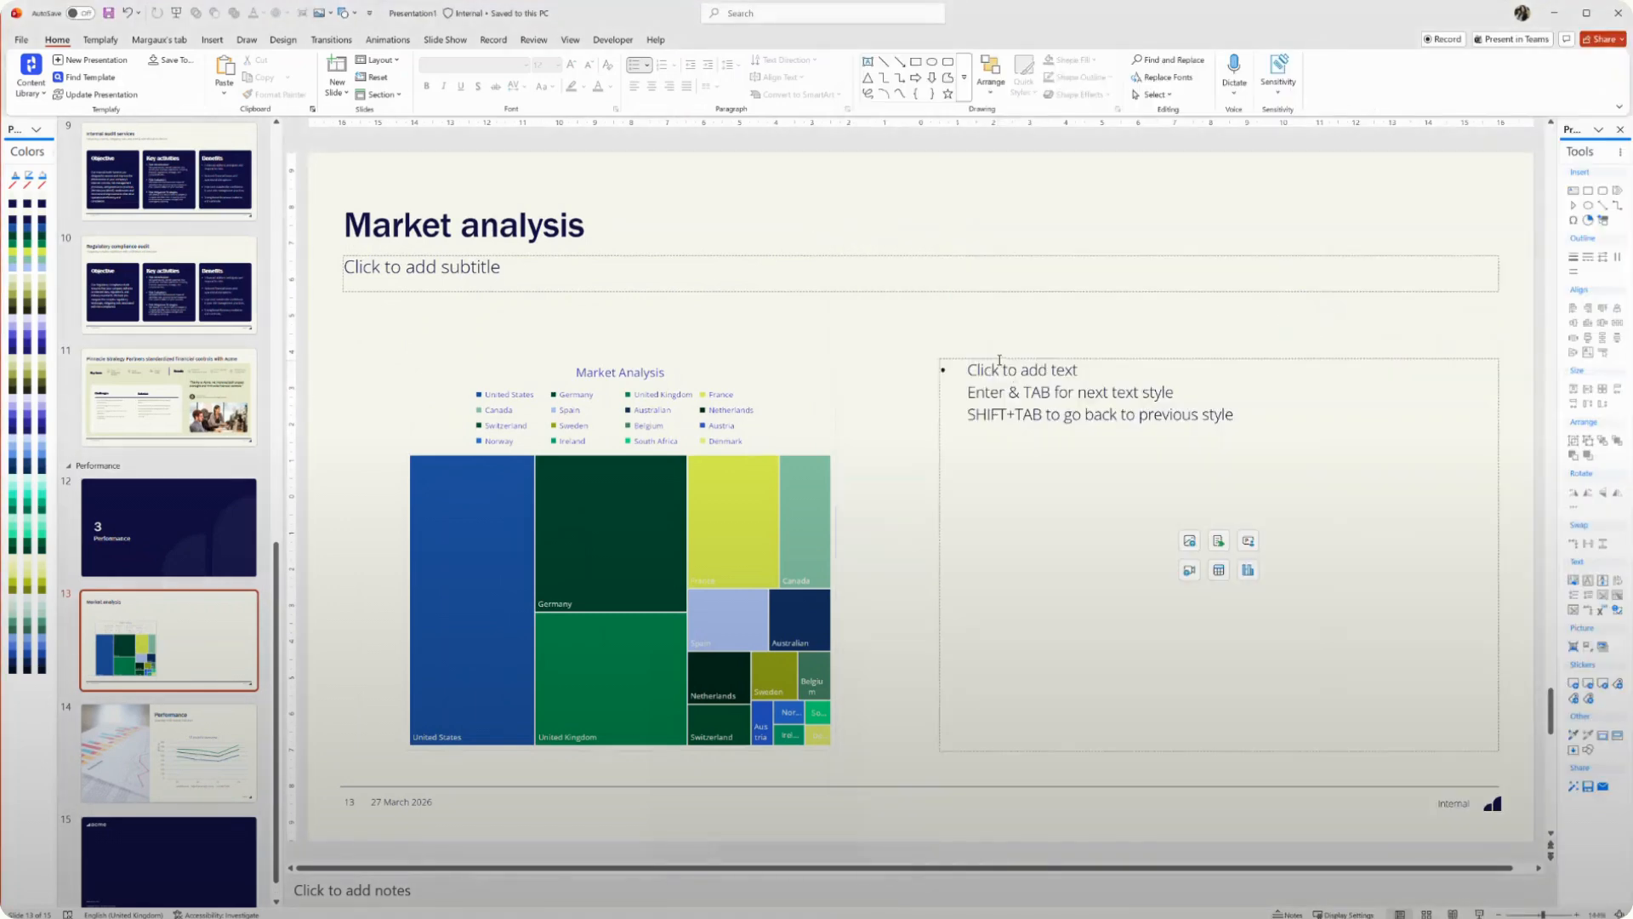
key(ctrl+v)
click(1056, 471)
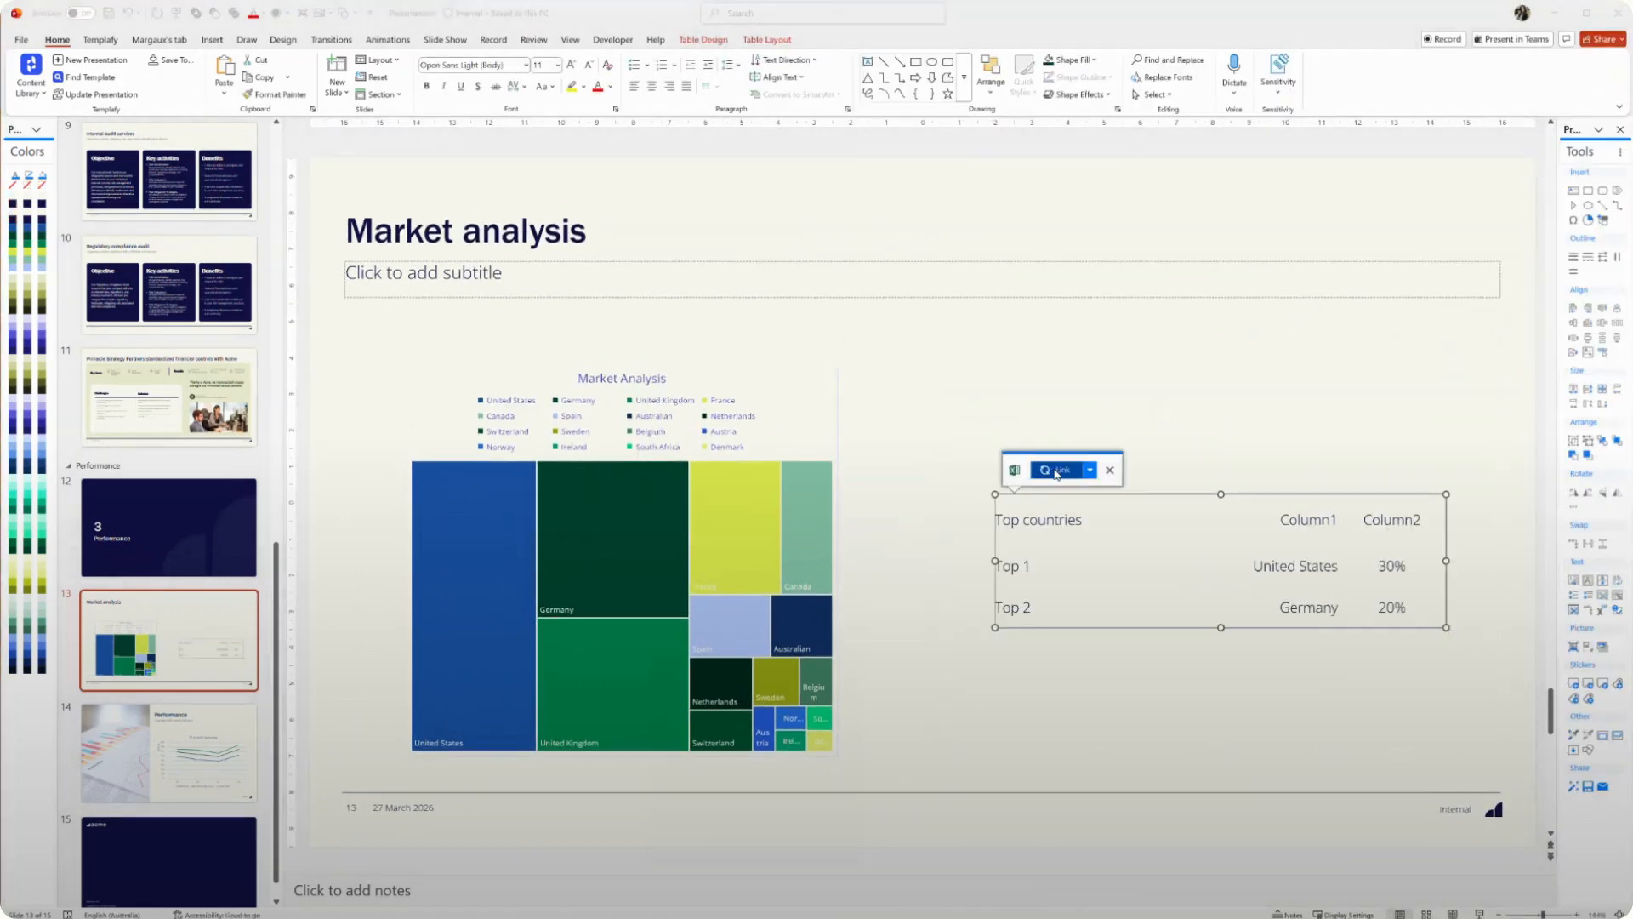
click(1310, 436)
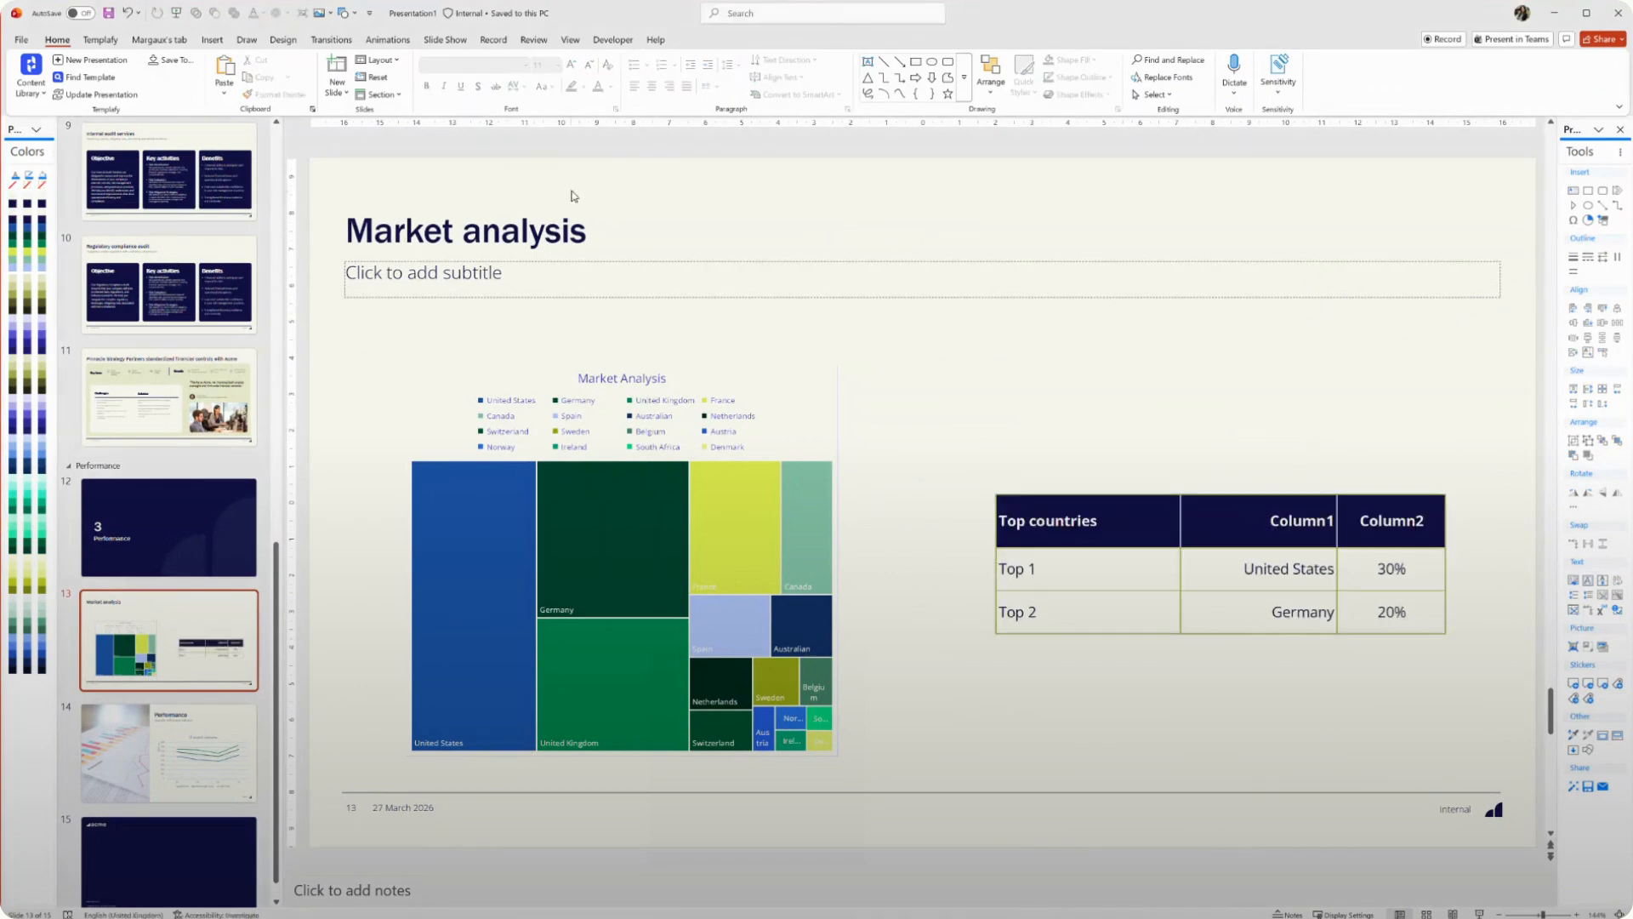
Open Links Overview and edit the source of the Top countries table link in Excel
click(101, 40)
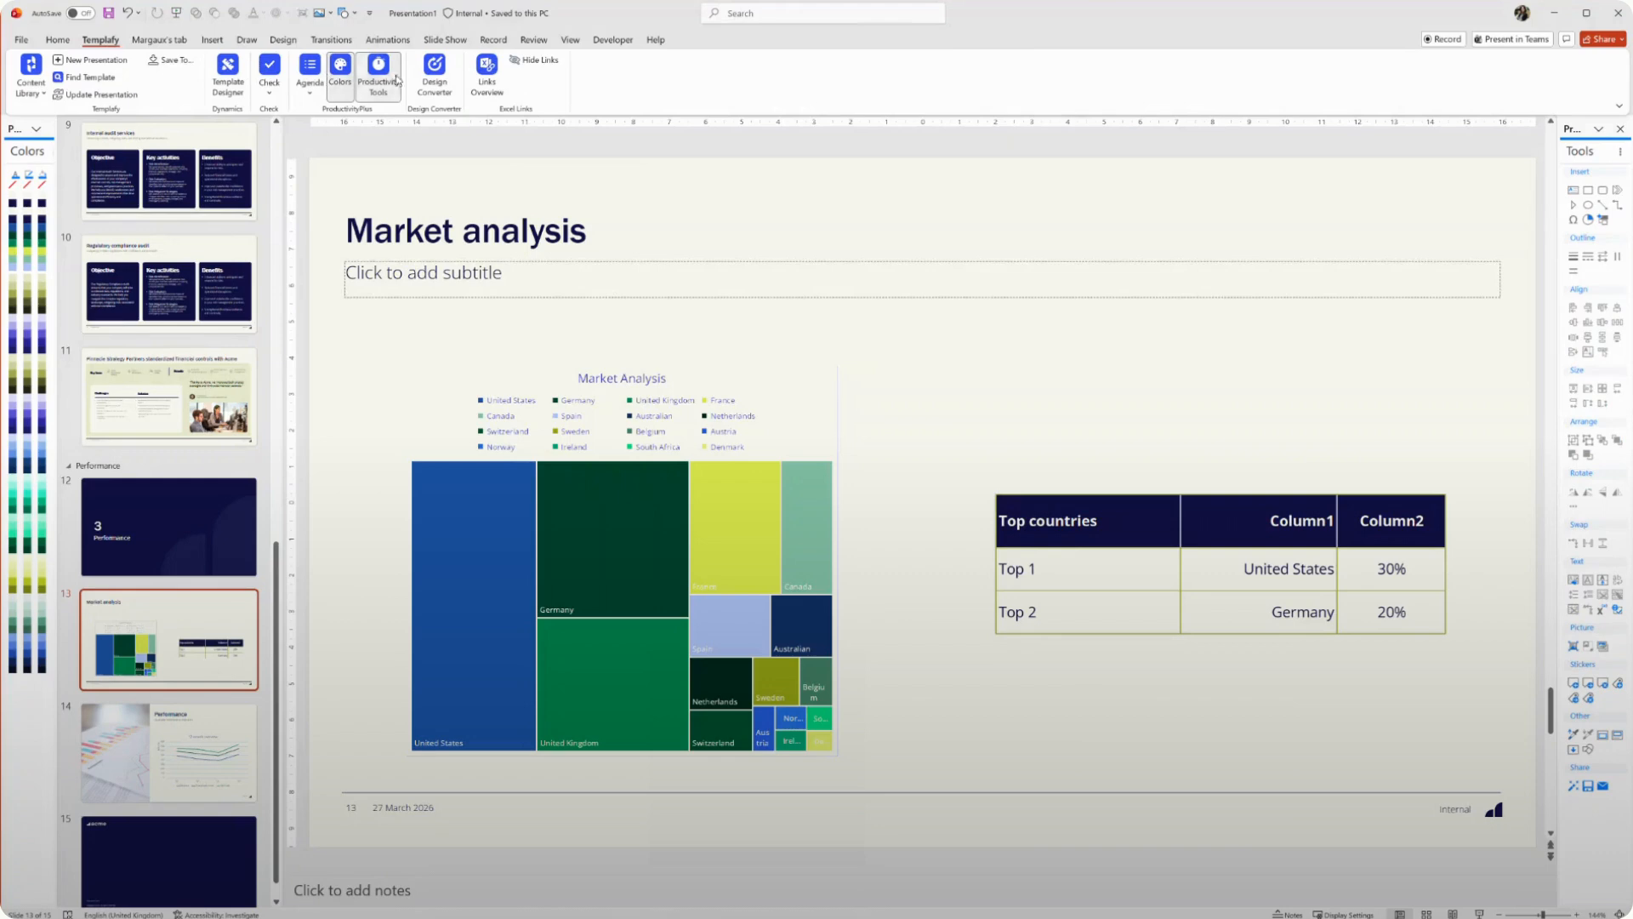
click(486, 73)
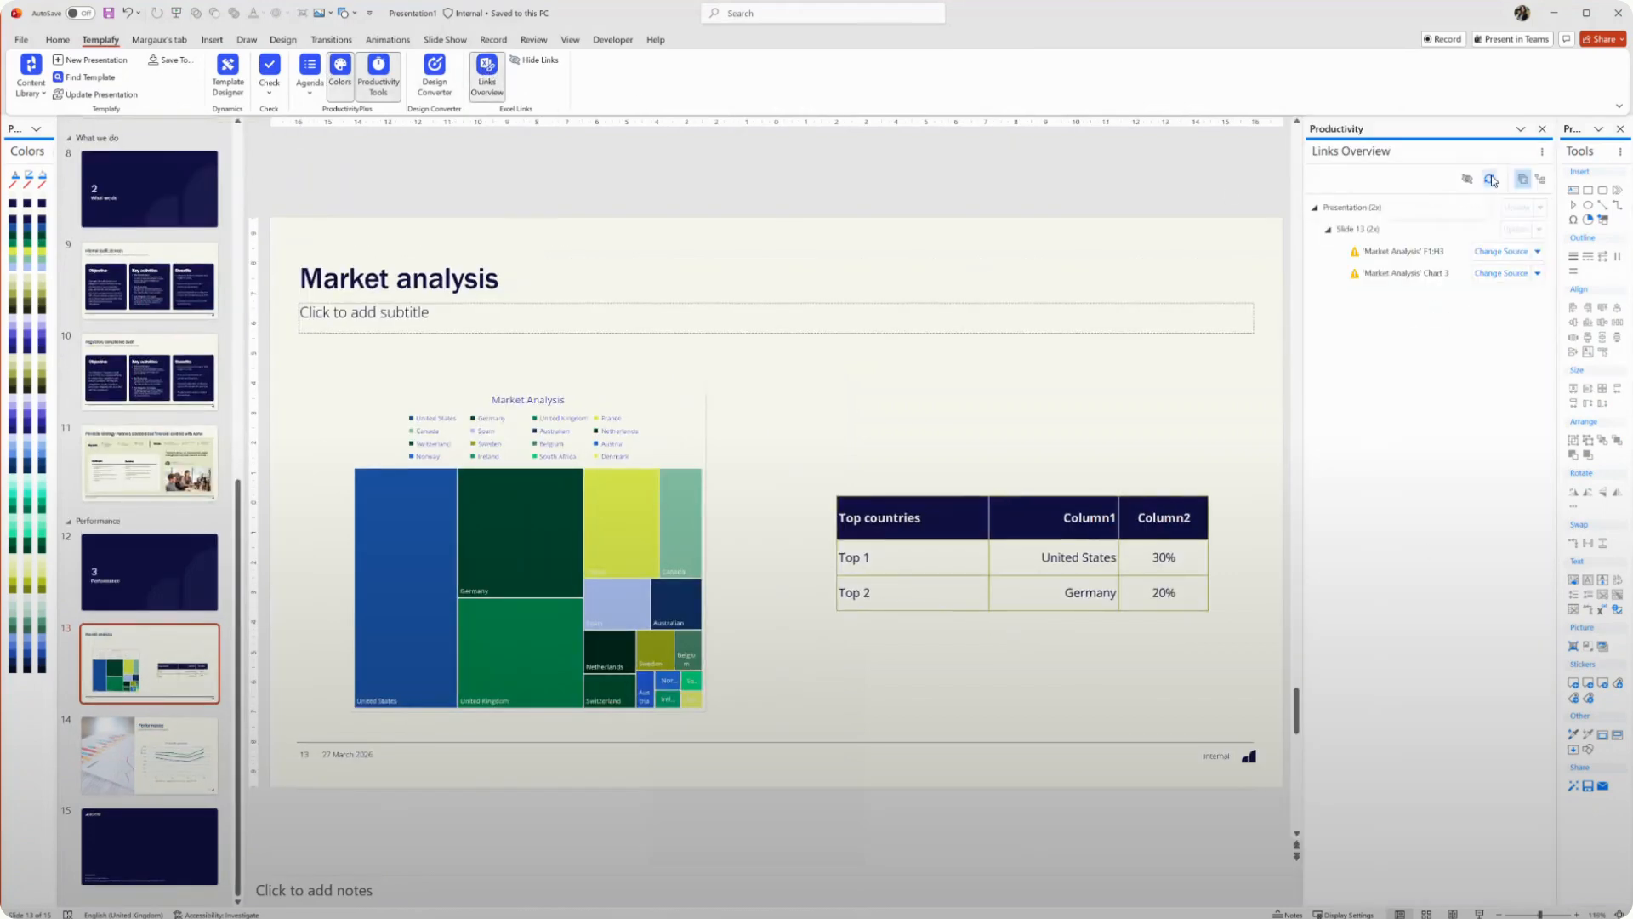
click(1537, 251)
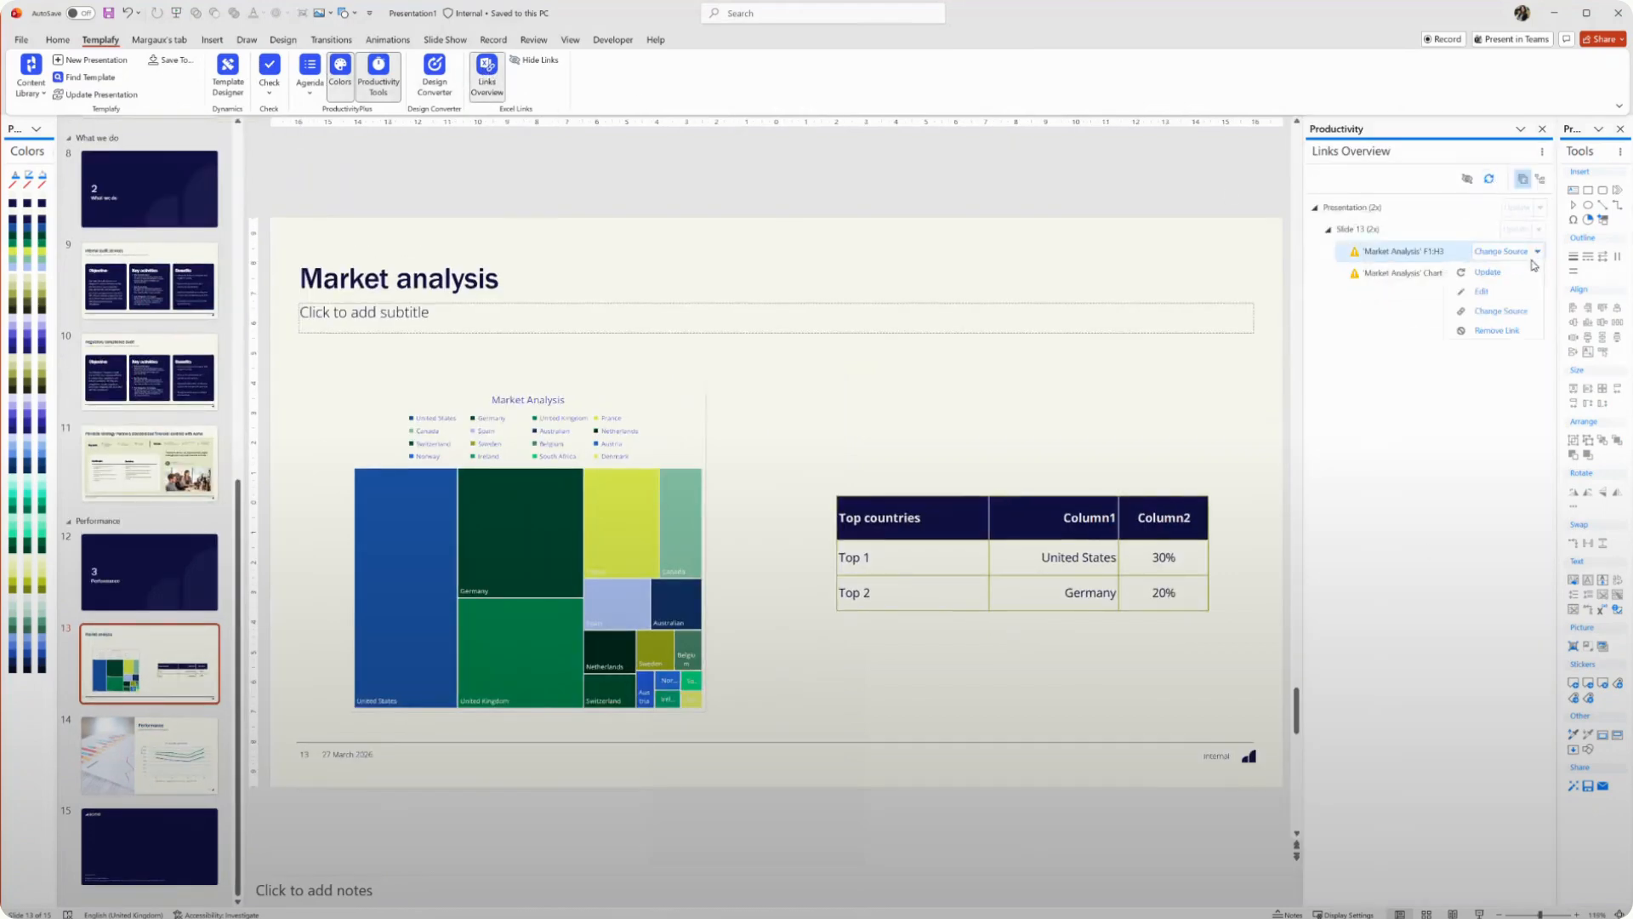
click(1481, 291)
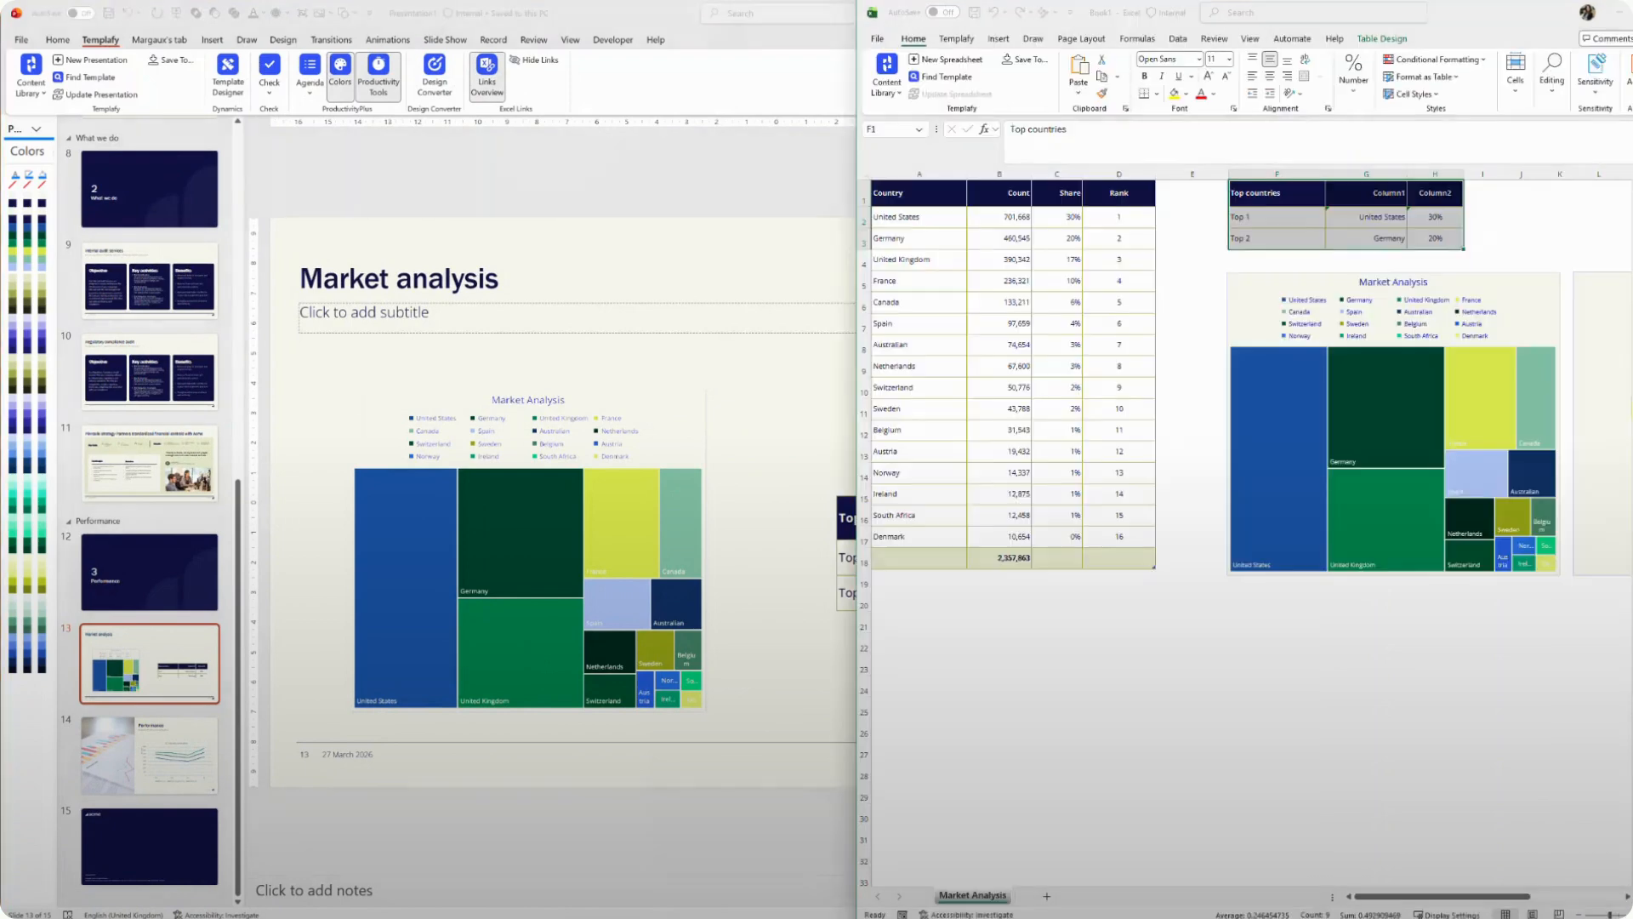
Change the Netherlands count in the Excel source table to 900,000
click(1011, 367)
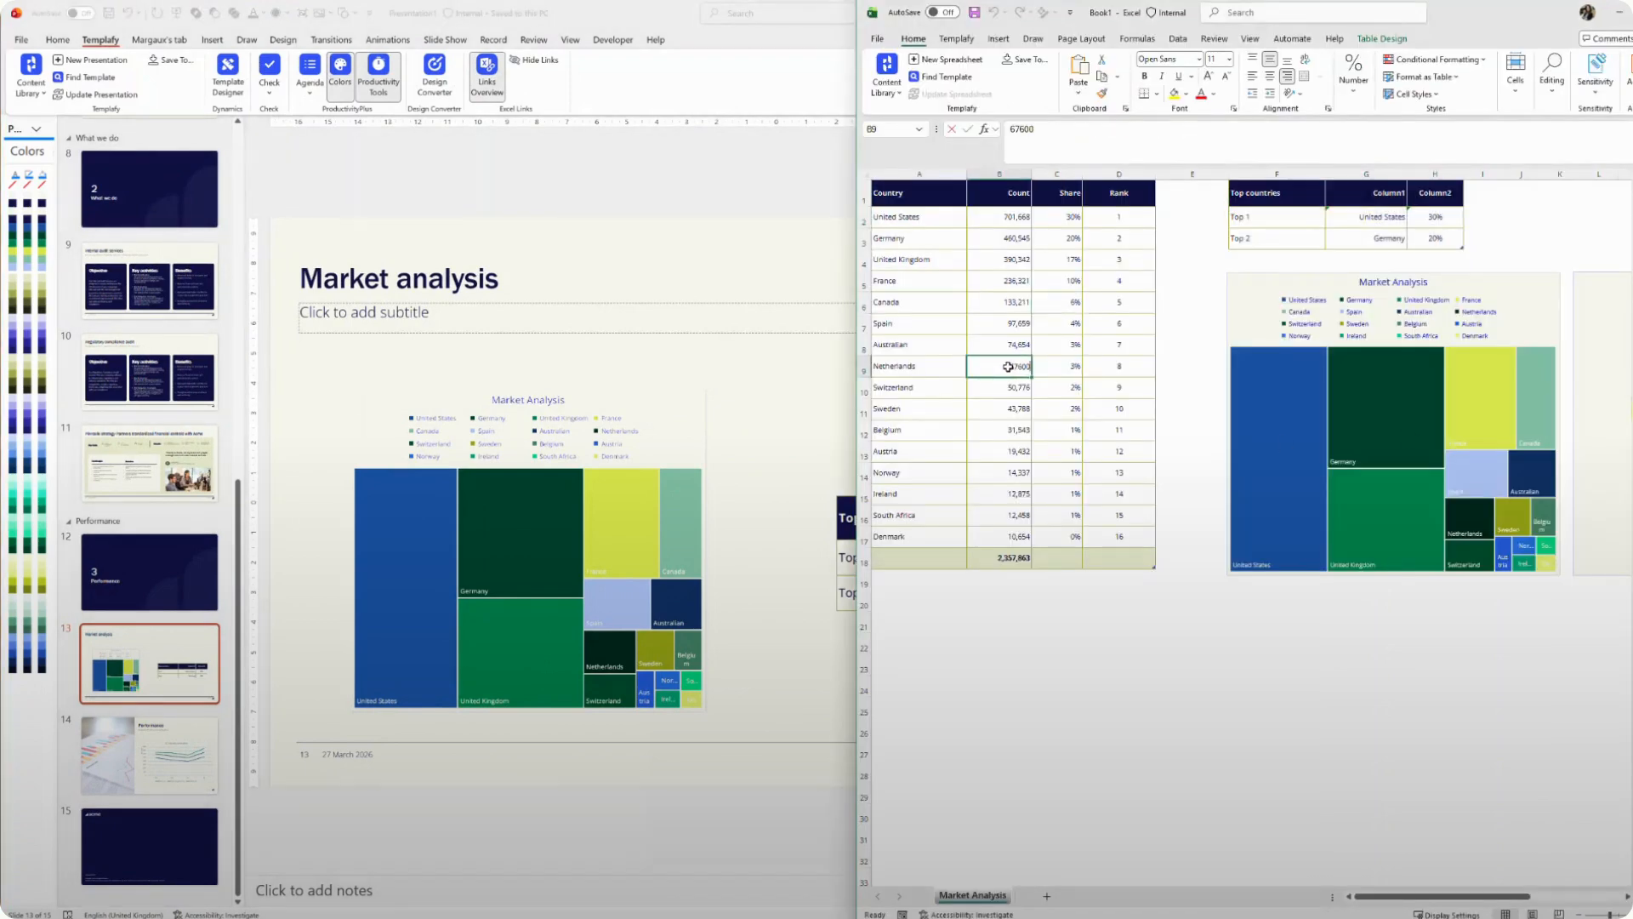
text(900)
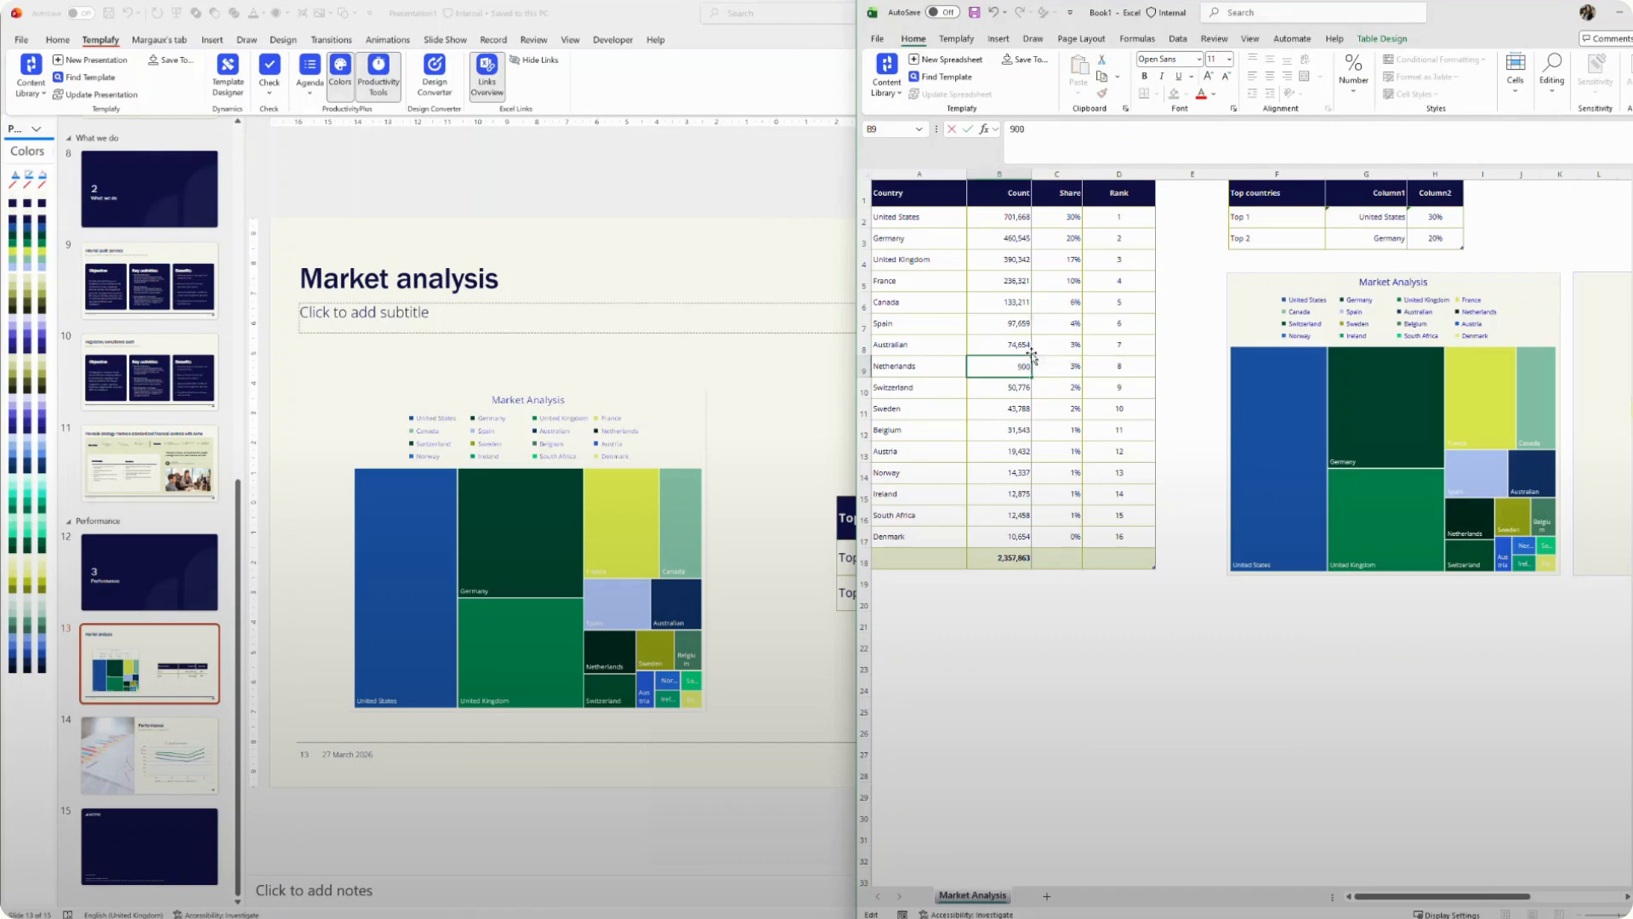
text(,000)
key(Return)
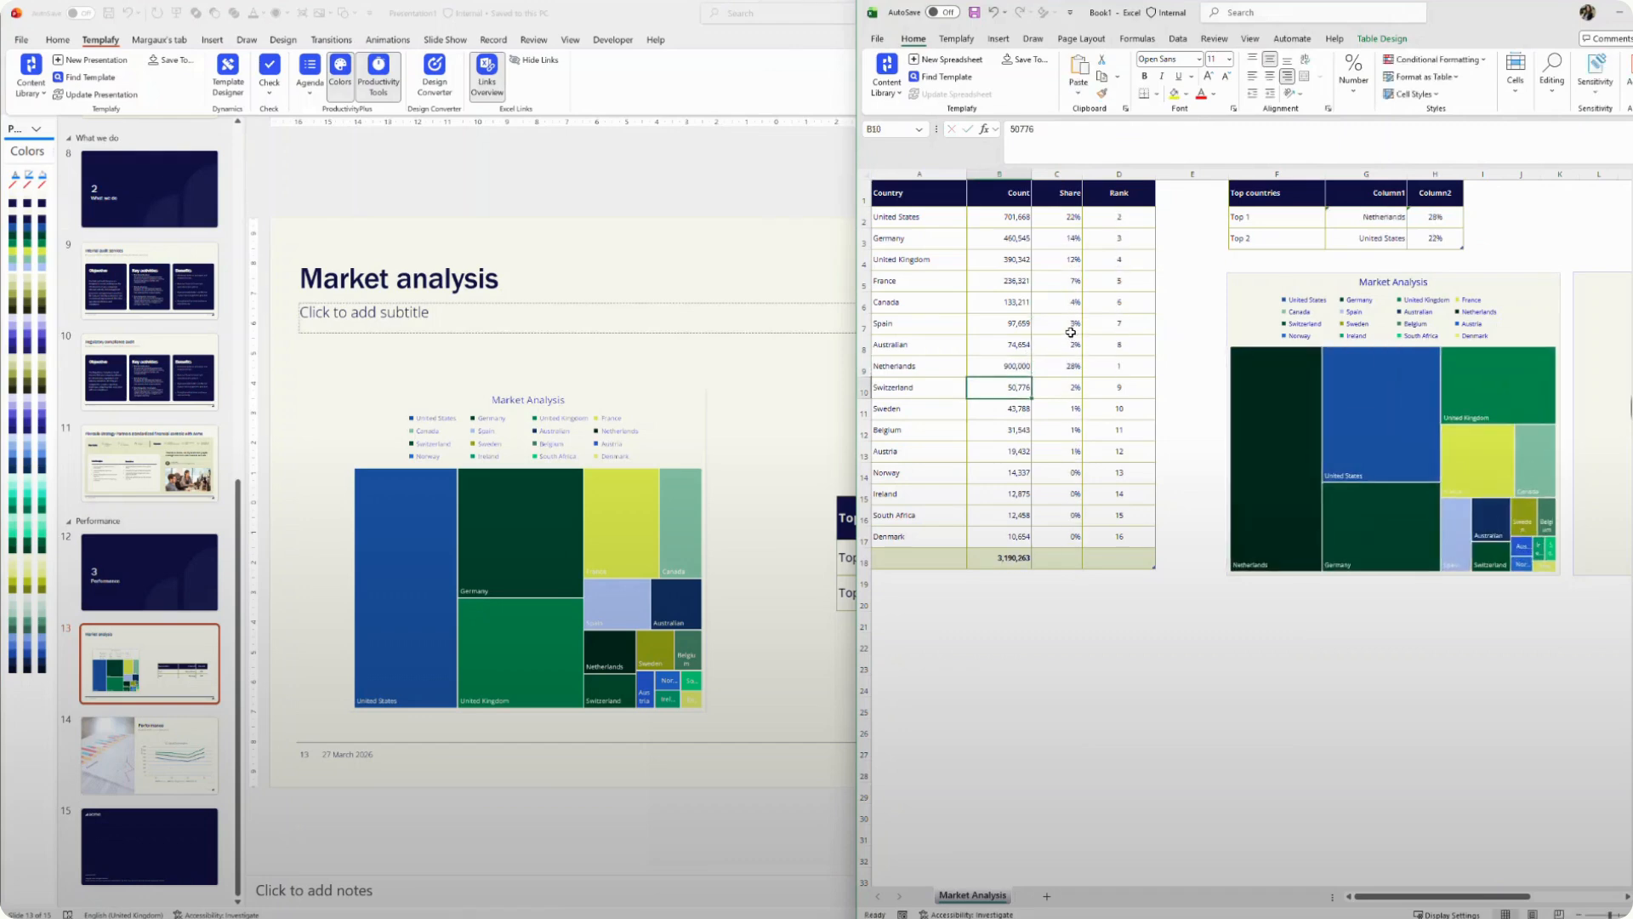
Update the linked treemap chart and Top countries table on the Market analysis slide from the changed Excel data
click(818, 284)
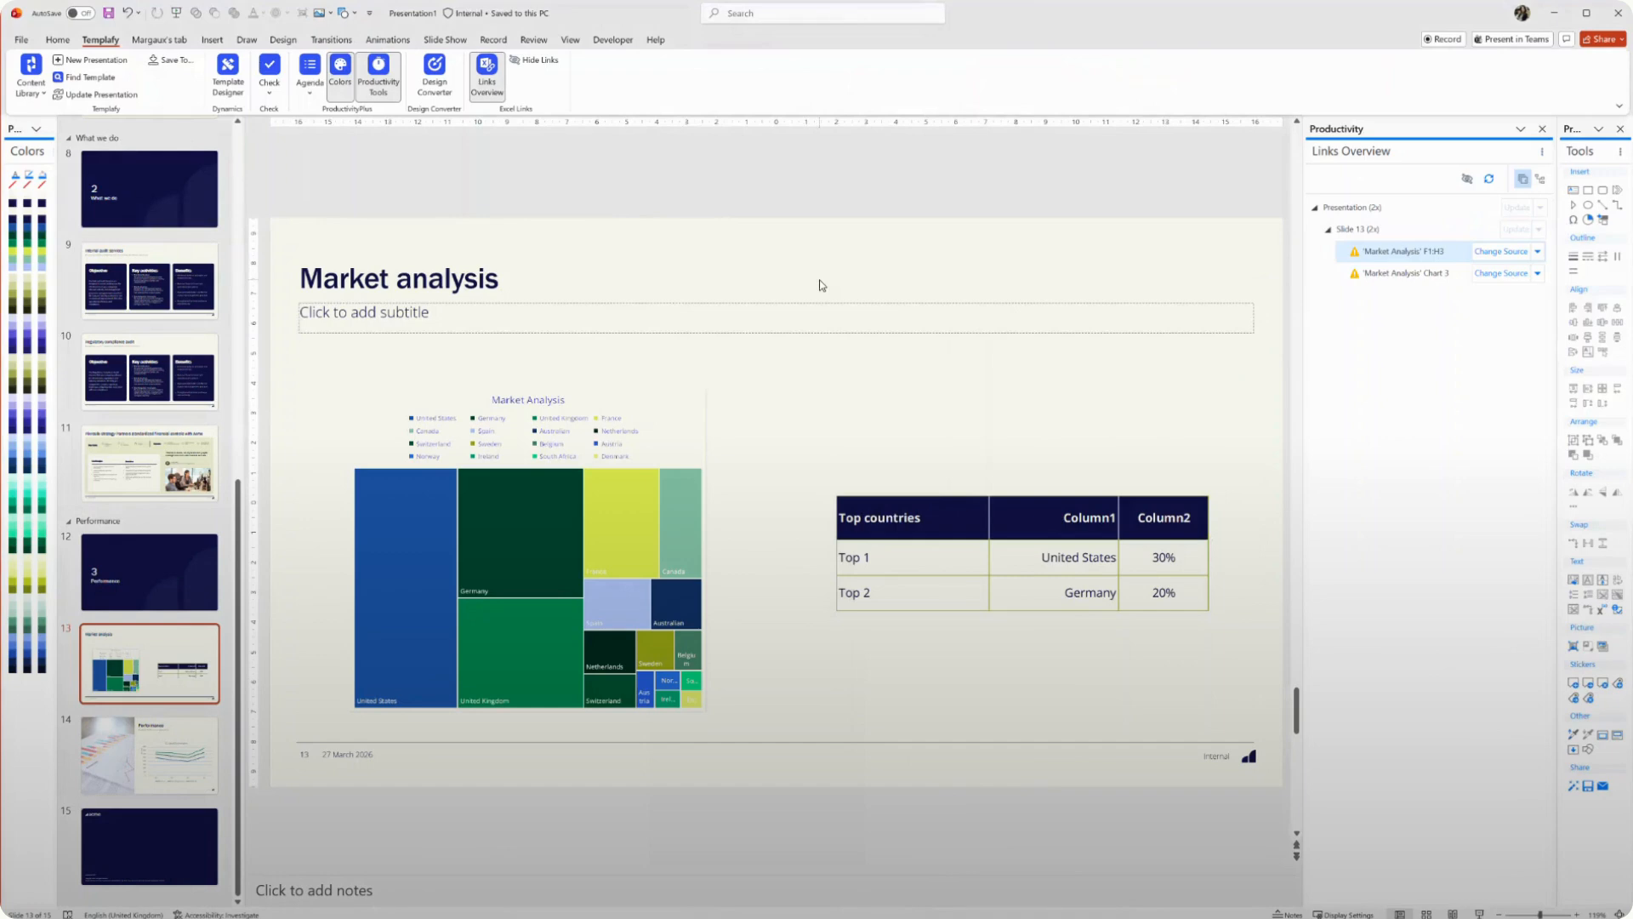
click(703, 398)
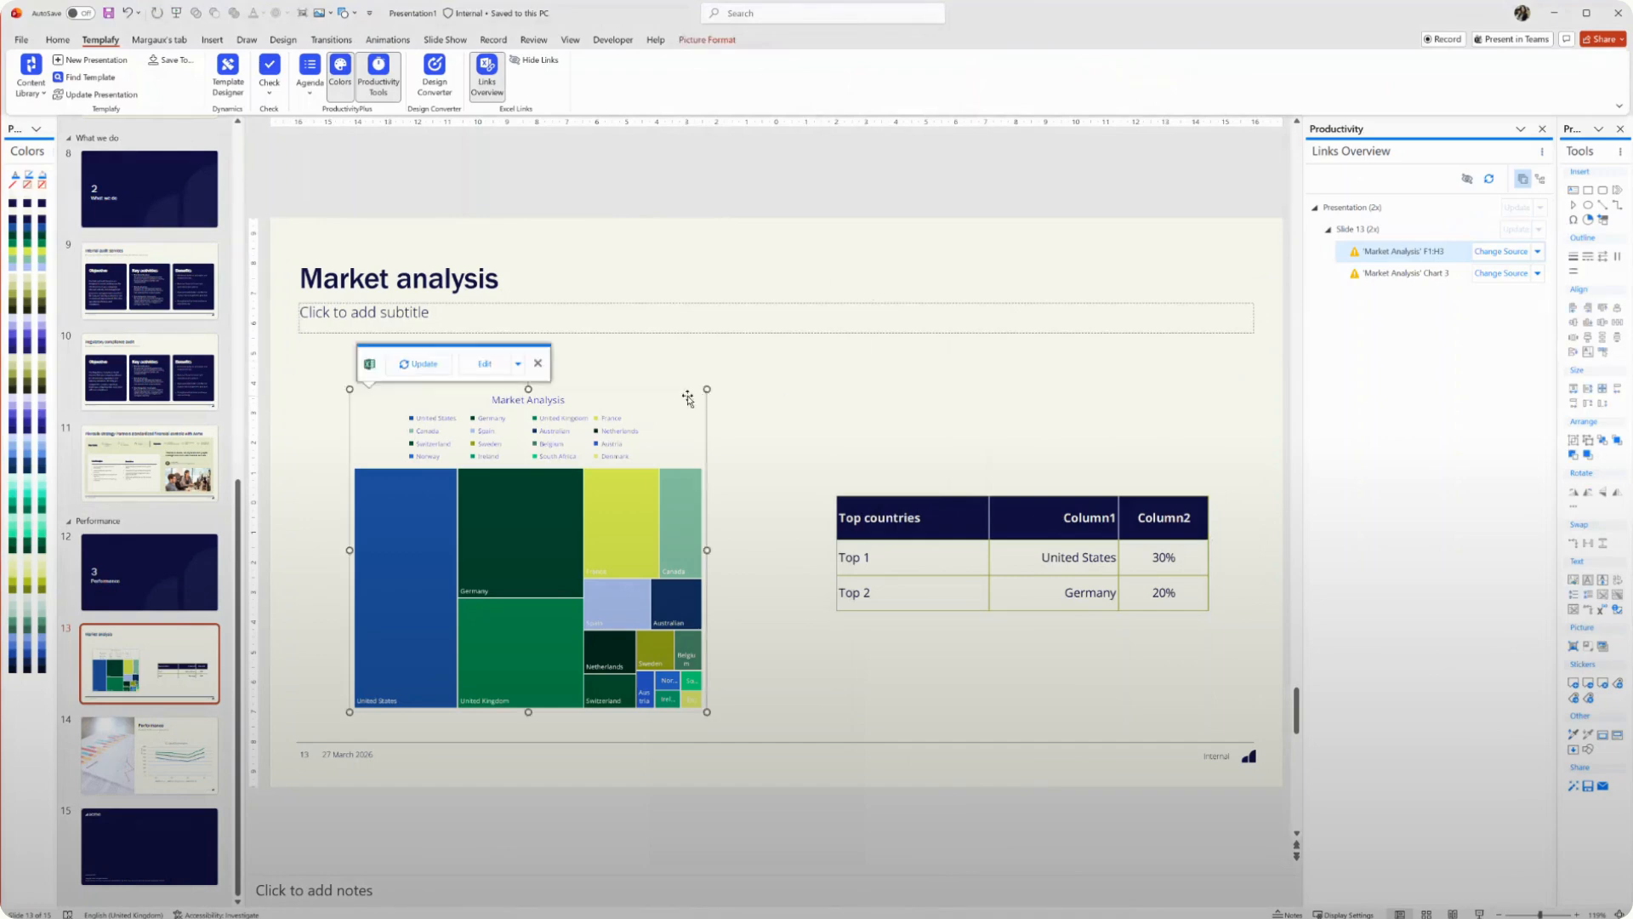
click(417, 364)
click(1131, 504)
click(906, 470)
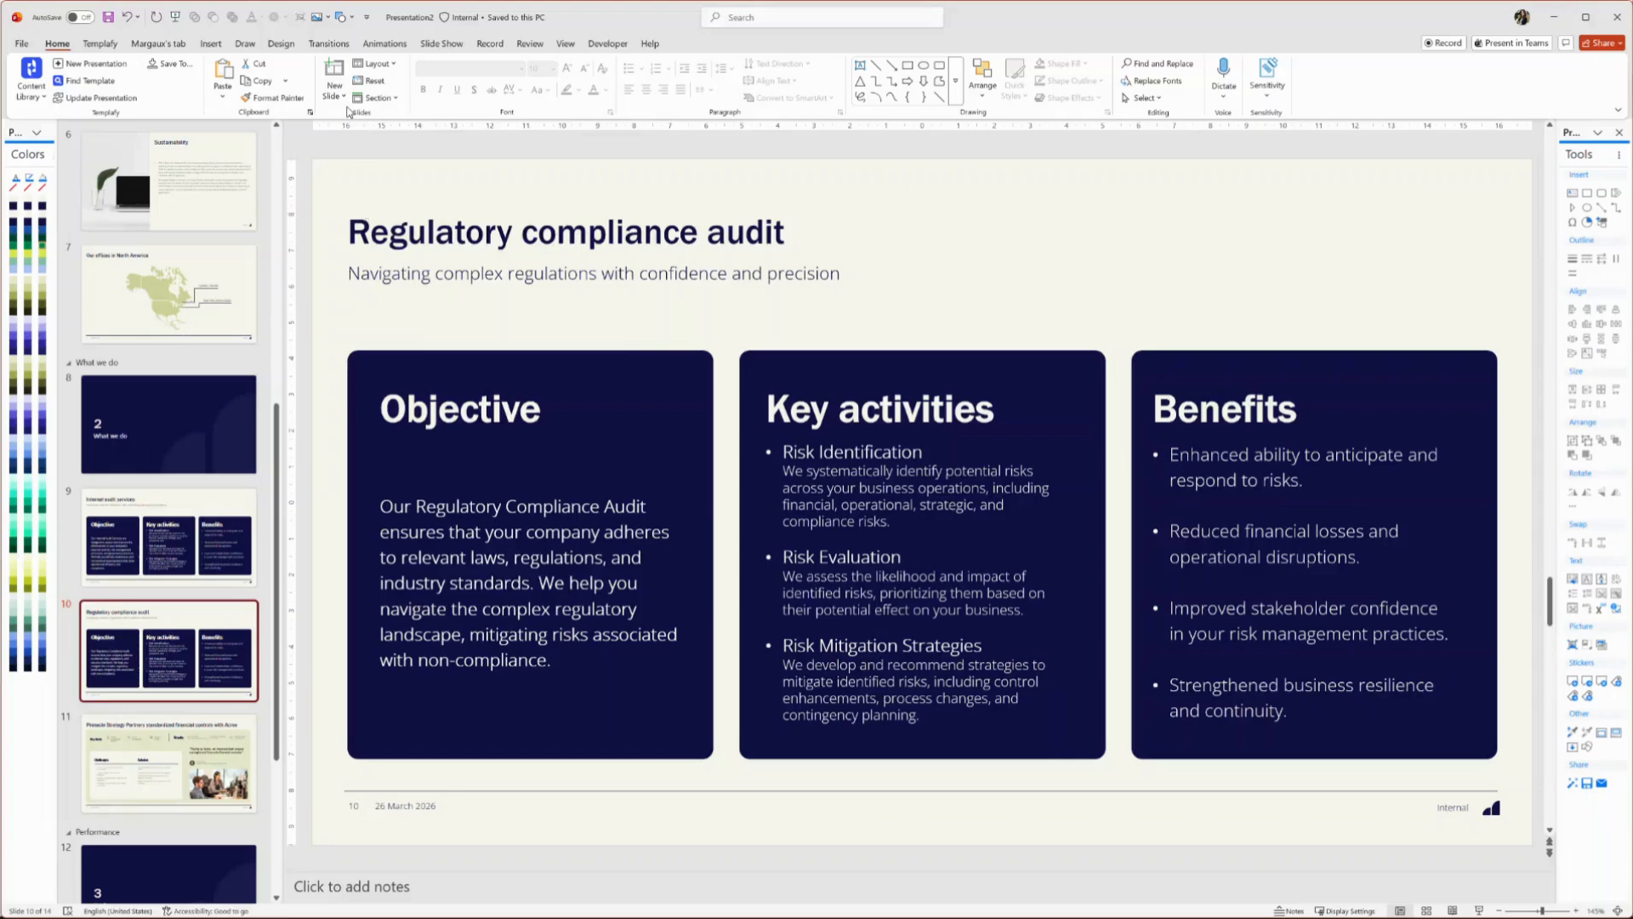
Title the process slide Our process
click(334, 89)
click(428, 225)
click(527, 243)
text(Our process)
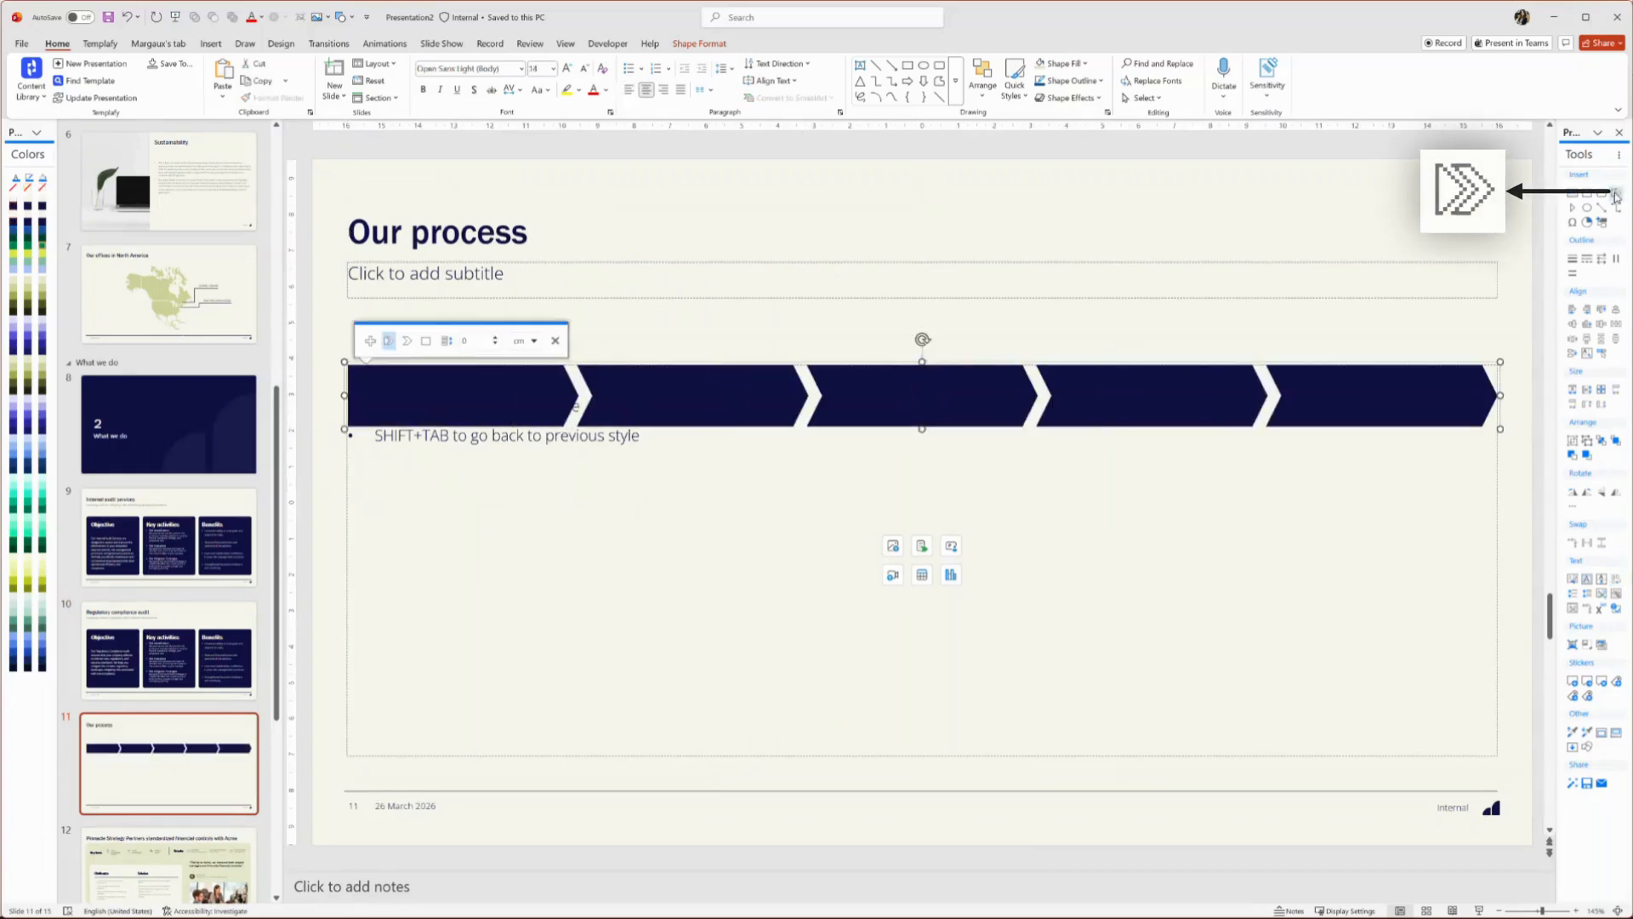
Label the five chevrons 01 – Risk assessment, 02 – Field work, 03 - Analysis, 04 - Reporting and 05 - Closure
click(499, 394)
text(01 – Risk assessment)
click(690, 394)
text(02 – Field work)
click(859, 394)
text(03 - Analysis)
click(1152, 391)
text(04 - Reporting)
click(1361, 394)
text(05 - Closure)
click(1276, 328)
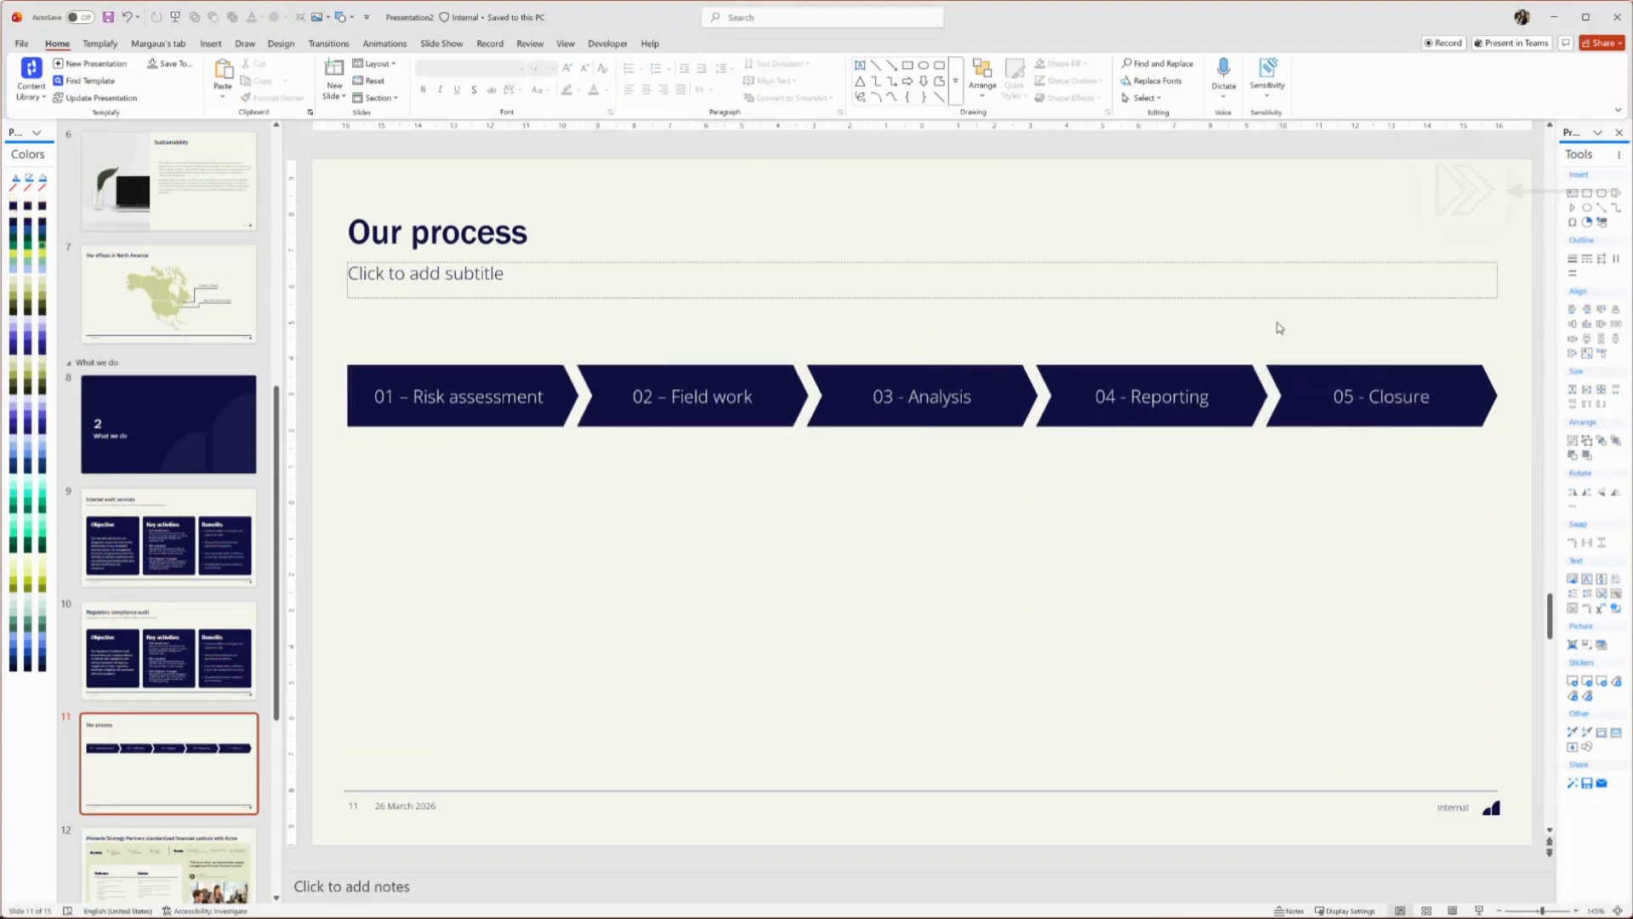
Draw a rectangle about 6.2 cm wide and 7.45 cm high under the first chevron and fill it light green
click(210, 43)
click(263, 77)
click(257, 225)
drag(347, 442, 573, 710)
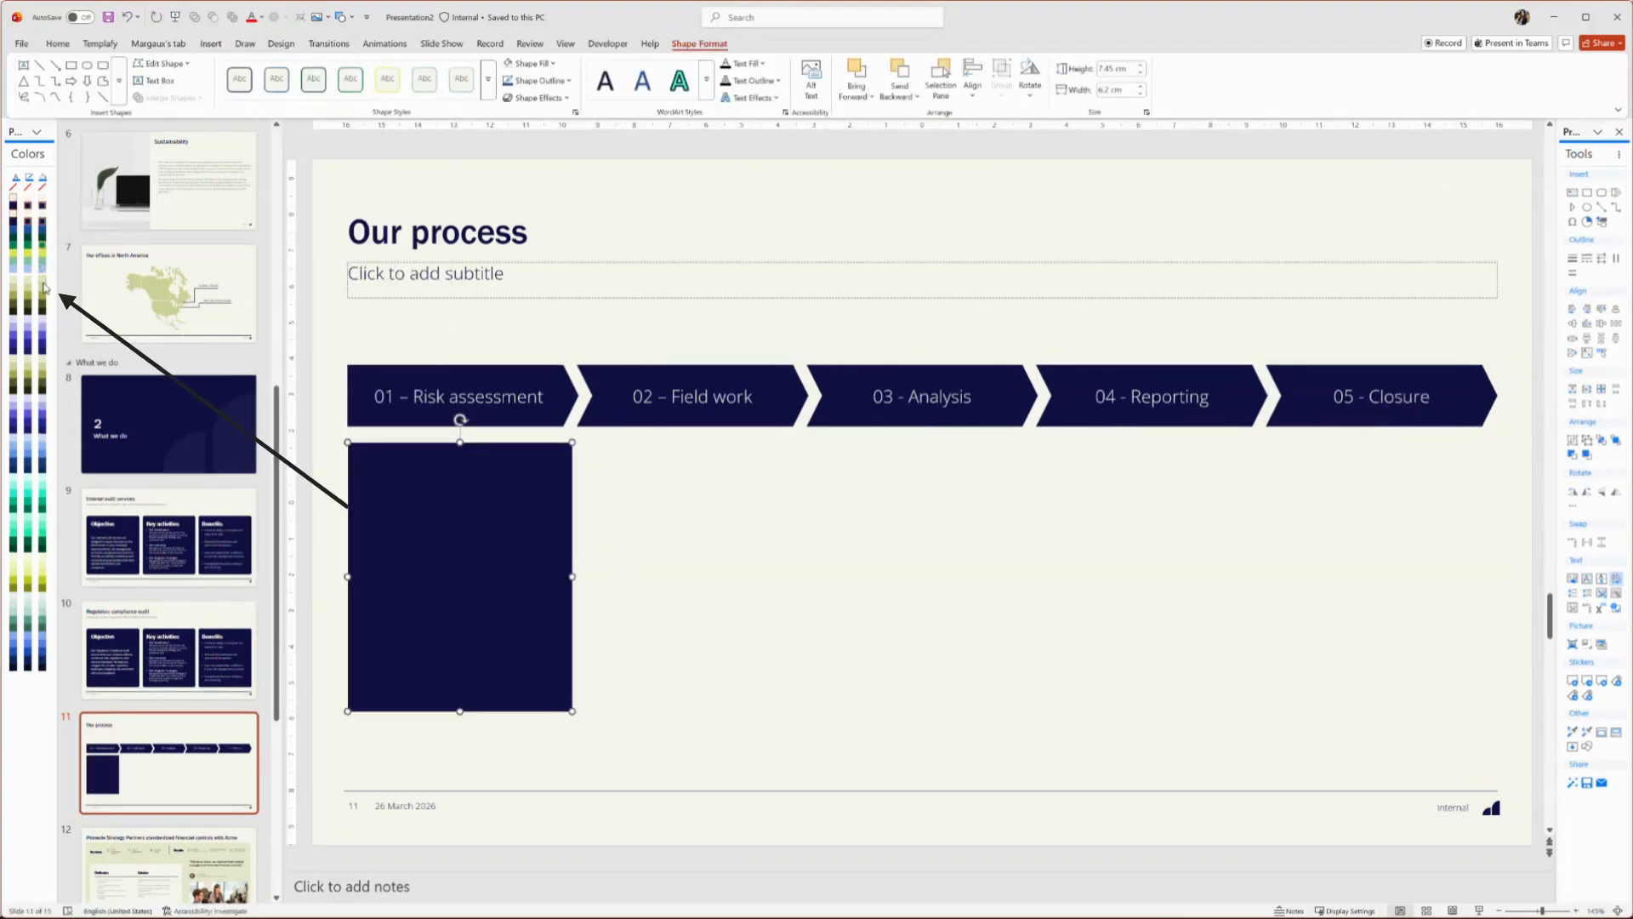
click(31, 279)
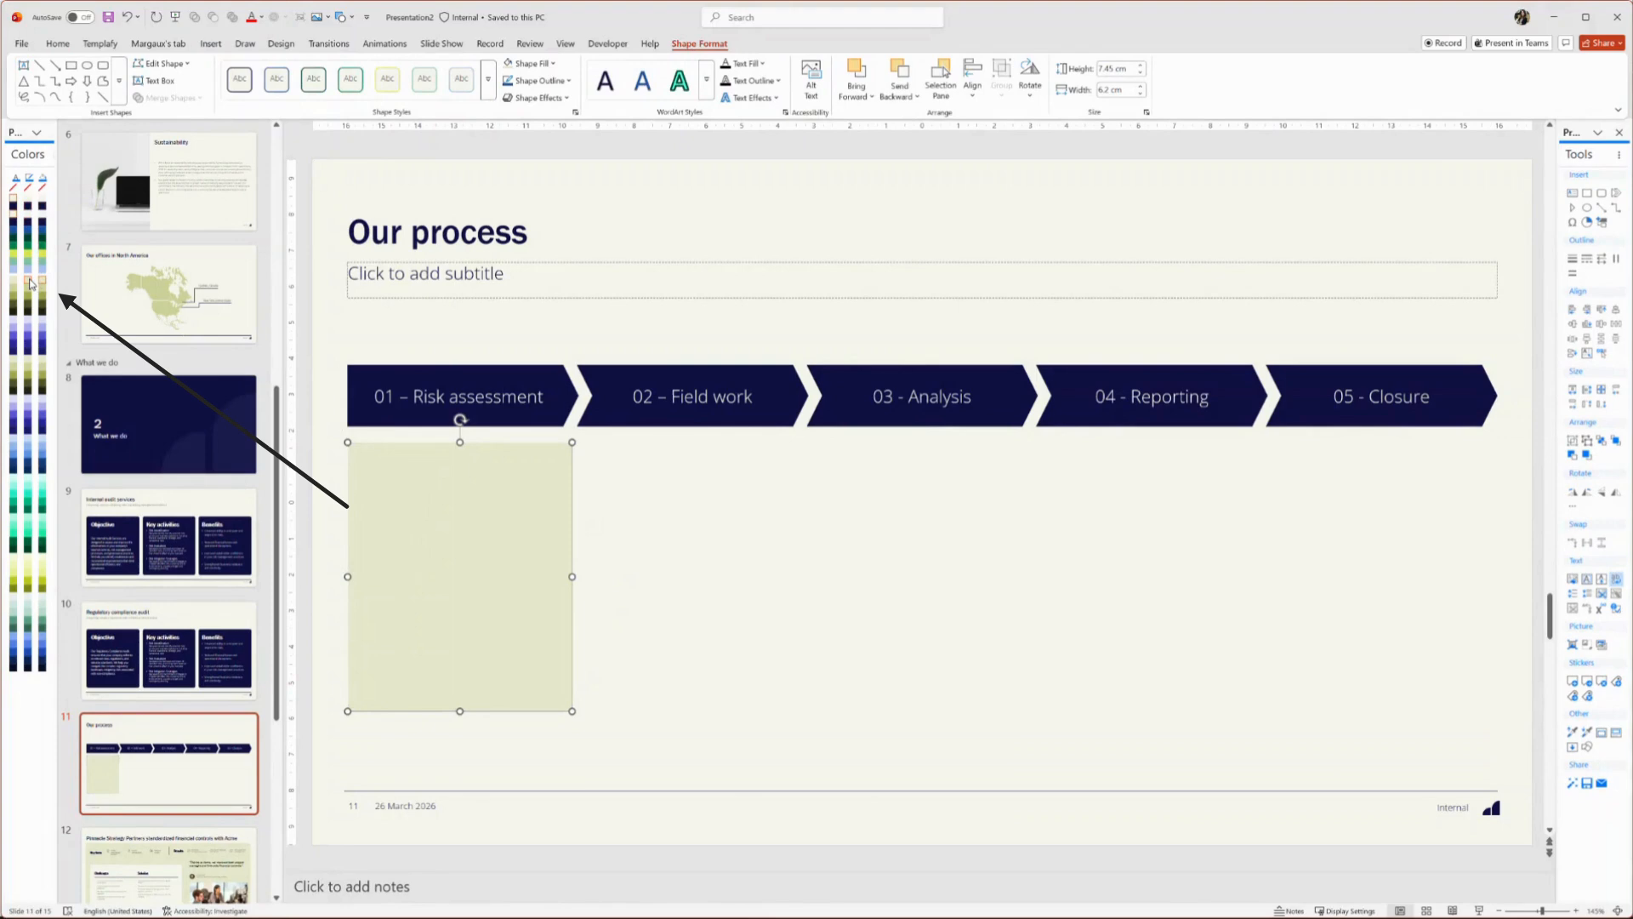
click(798, 568)
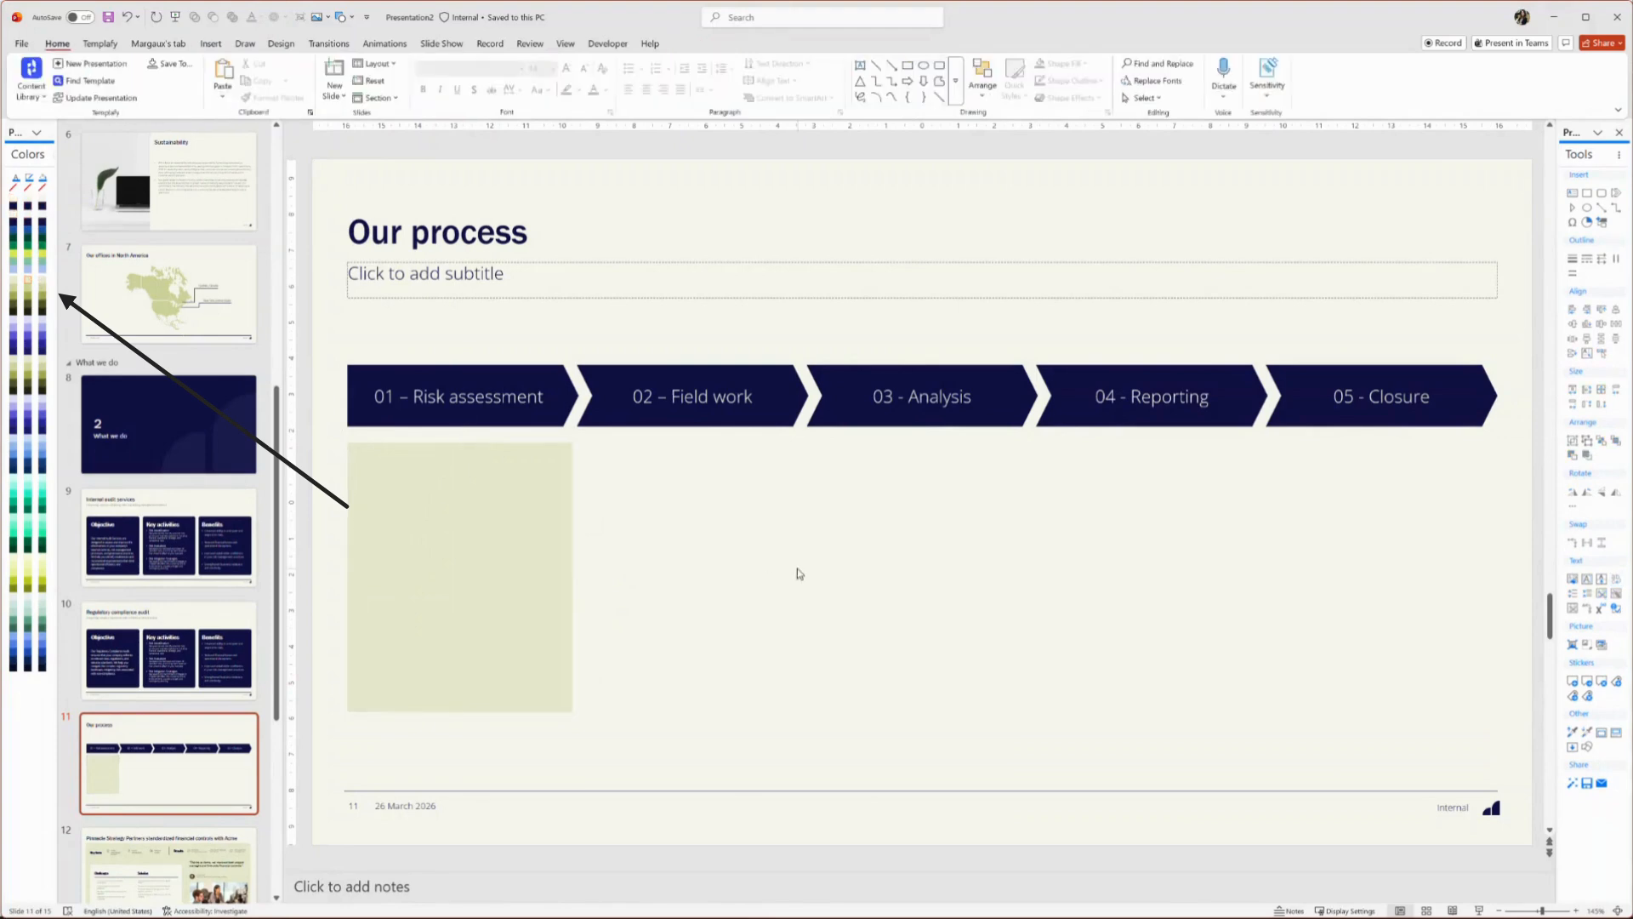
Draw a second, smaller rectangle about 6.09 cm wide and 1.69 cm high in the middle of the slide
click(211, 44)
click(263, 79)
click(256, 225)
drag(773, 510, 995, 573)
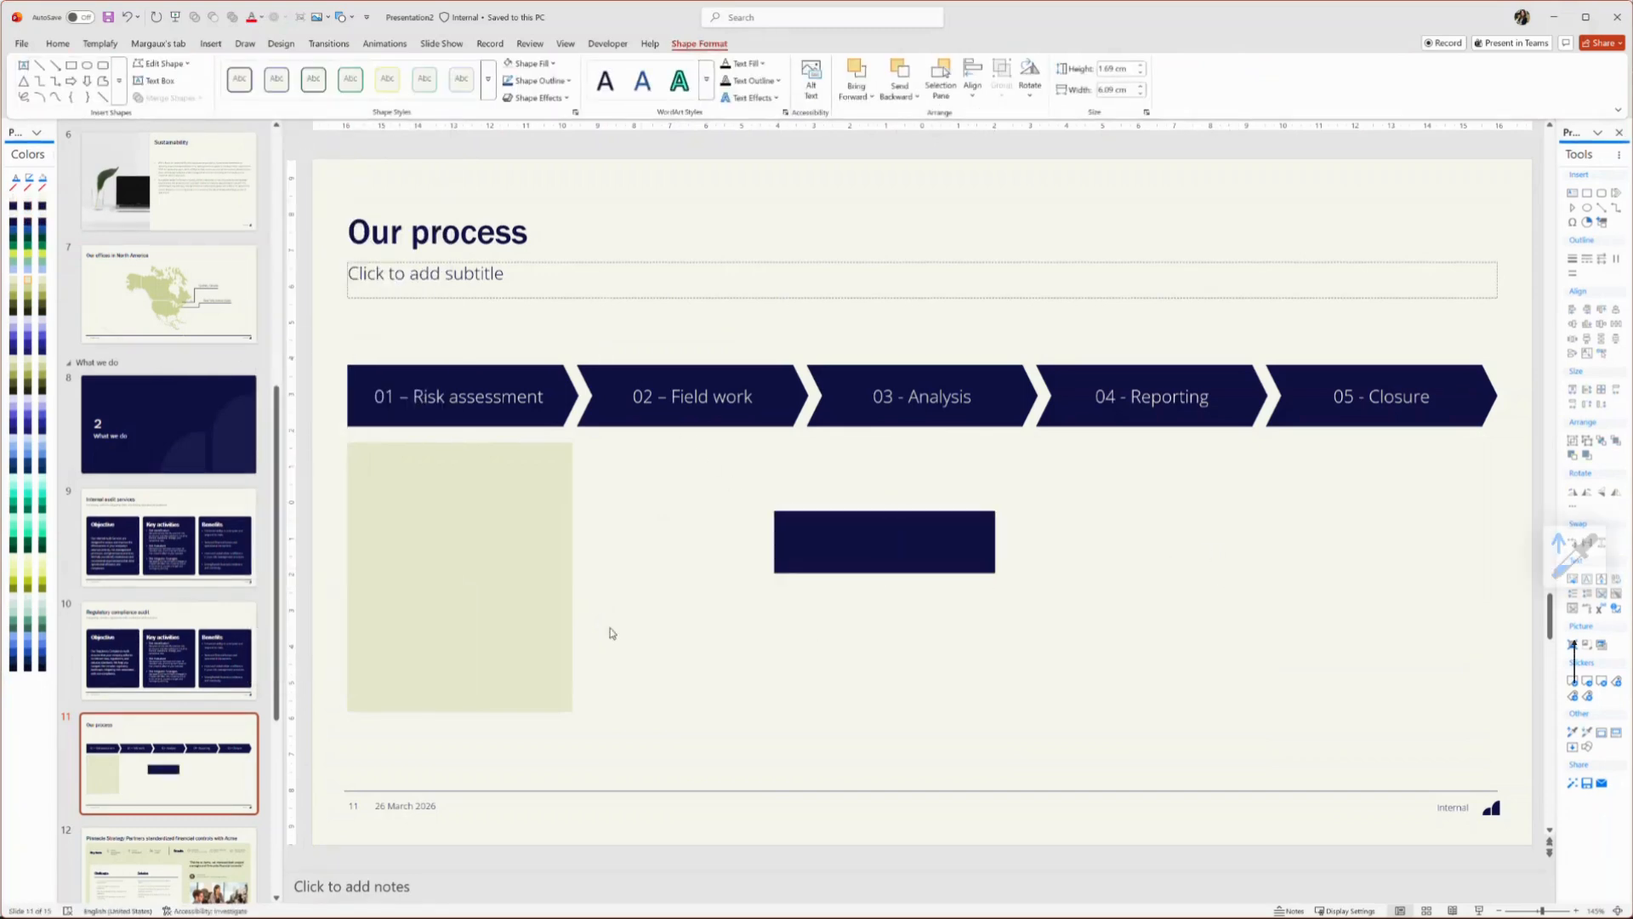
Copy the first rectangle's formatting, size and other properties onto the second rectangle with the Format Painter
click(561, 587)
click(1575, 738)
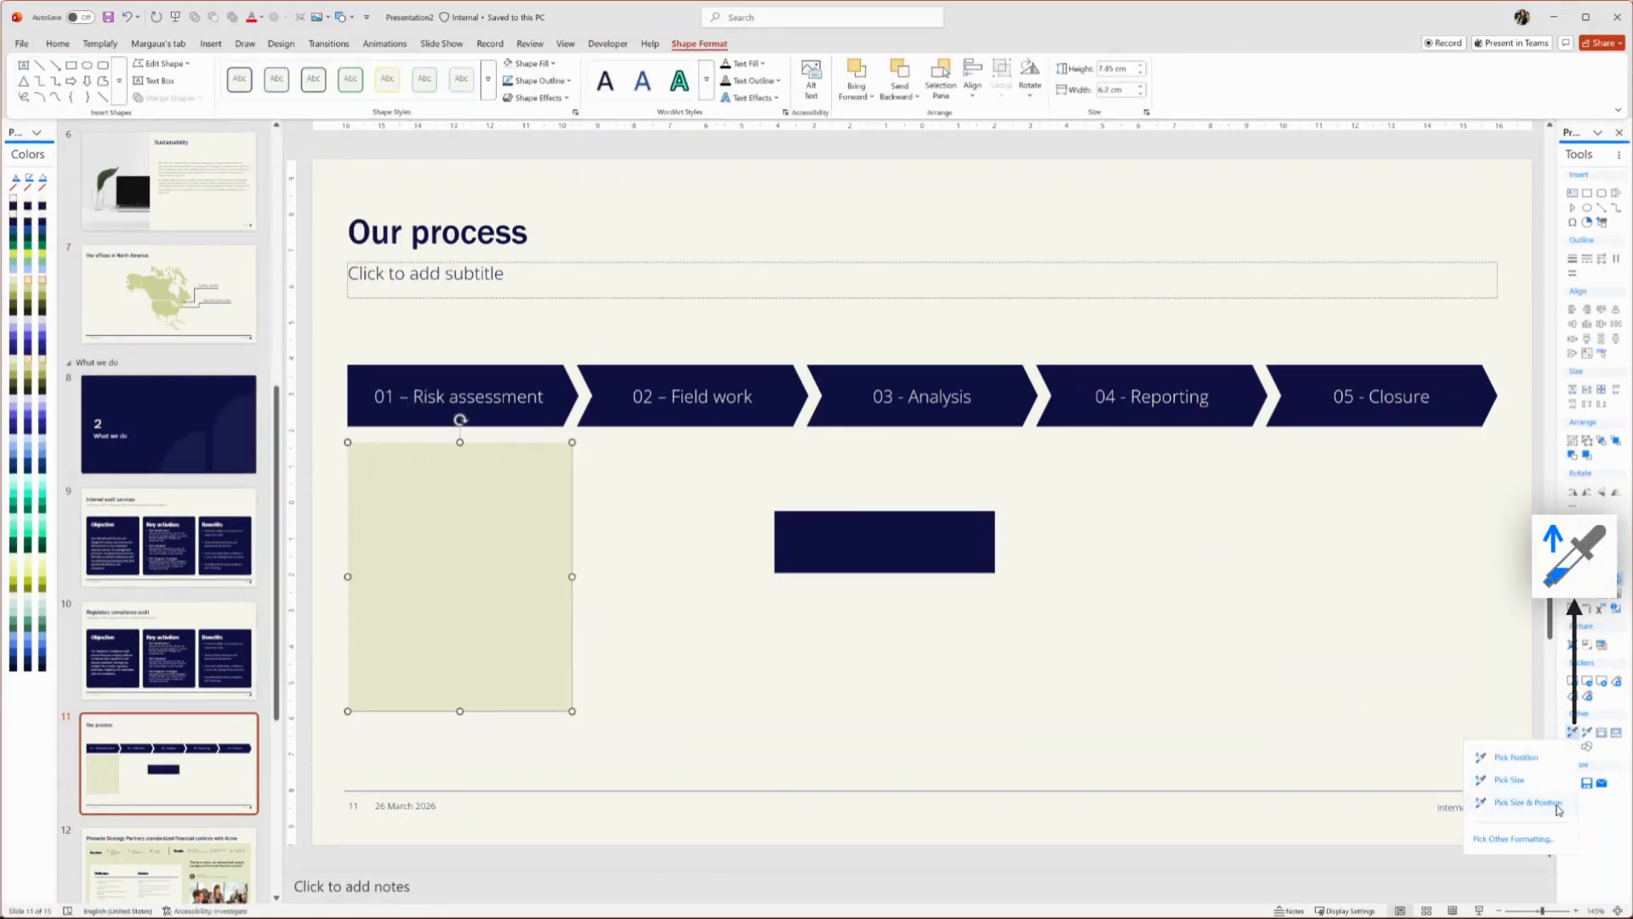
click(1555, 839)
click(1328, 187)
click(836, 520)
click(1415, 183)
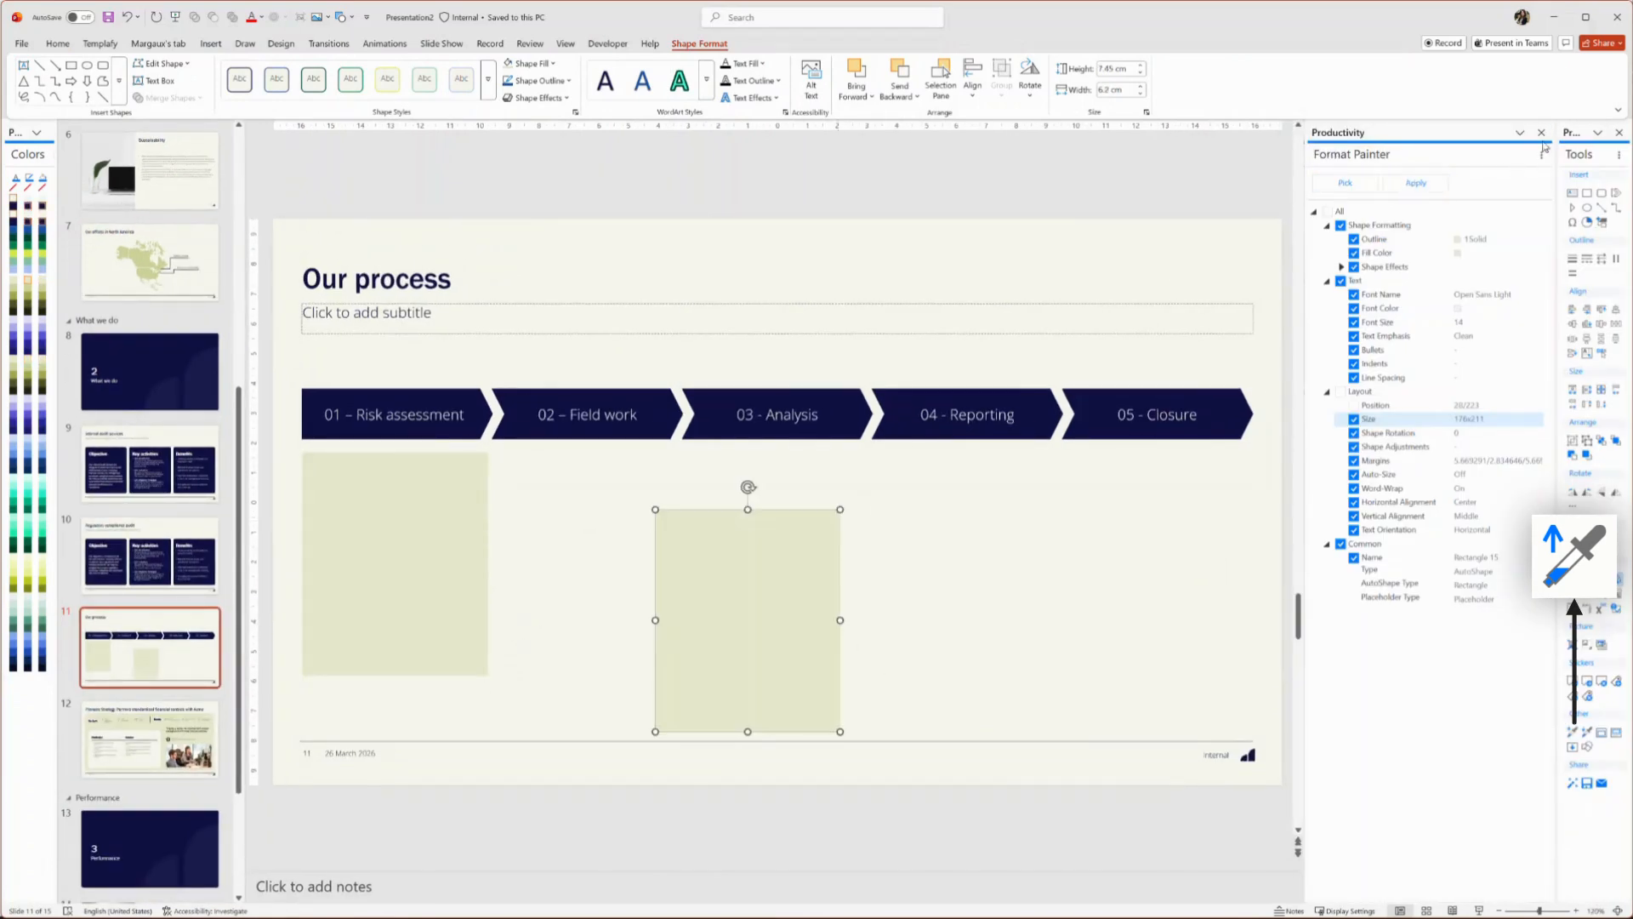
click(1542, 132)
Duplicate the rectangle three times and spread the copies across the slide
click(1273, 494)
click(919, 559)
key(ctrl+c)
key(ctrl+v)
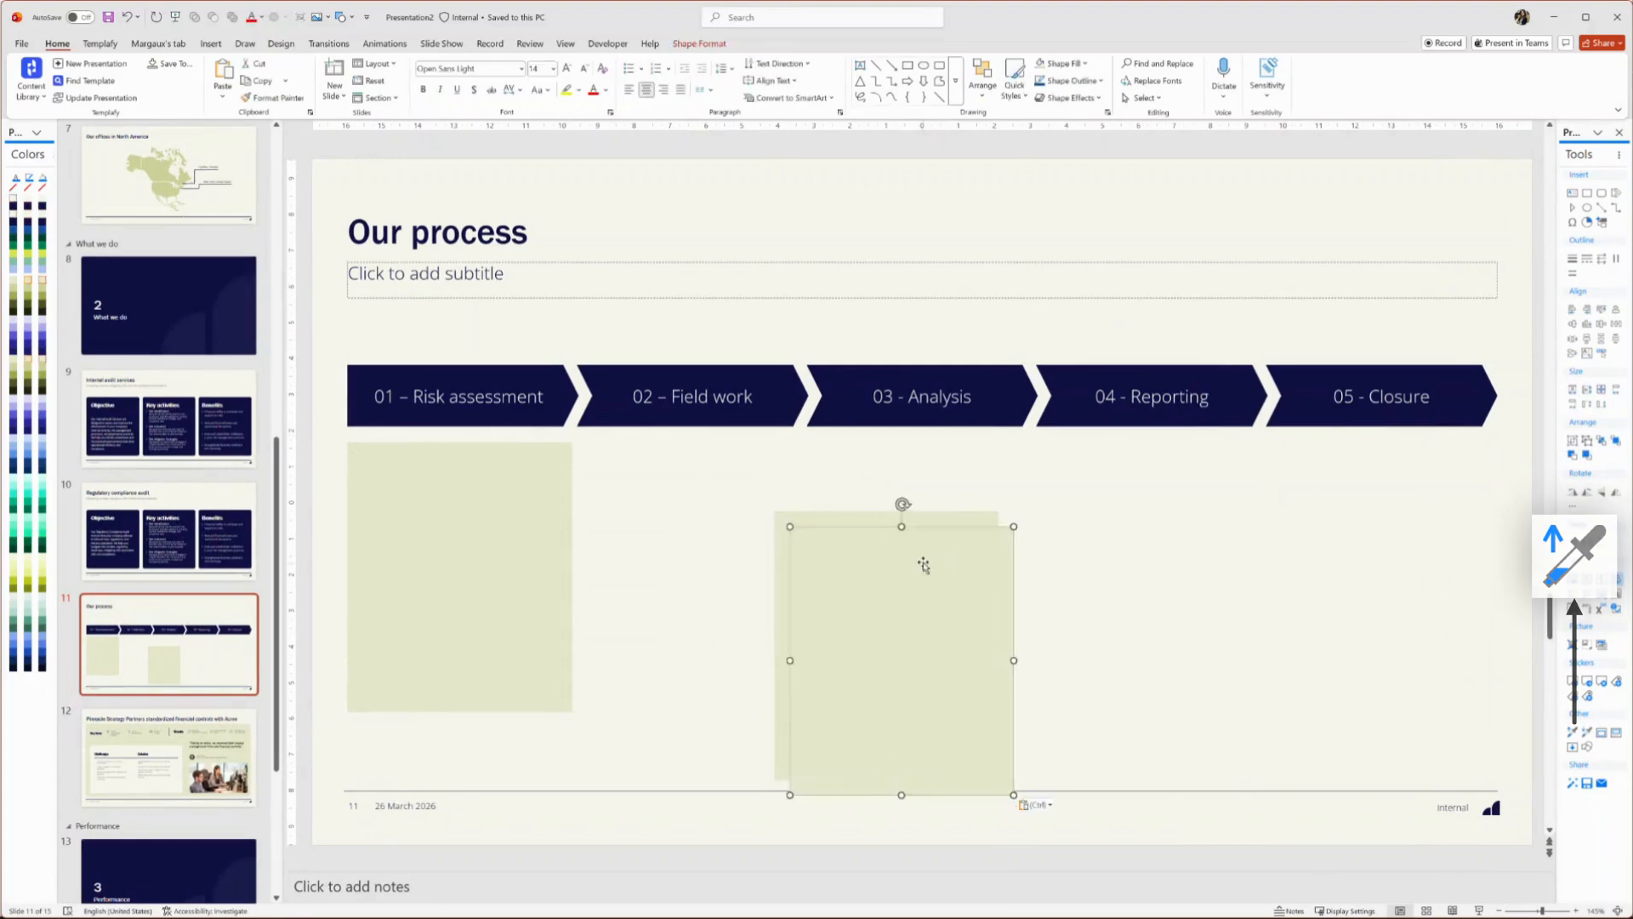
drag(923, 563, 1071, 578)
key(ctrl+v)
drag(941, 590, 1419, 534)
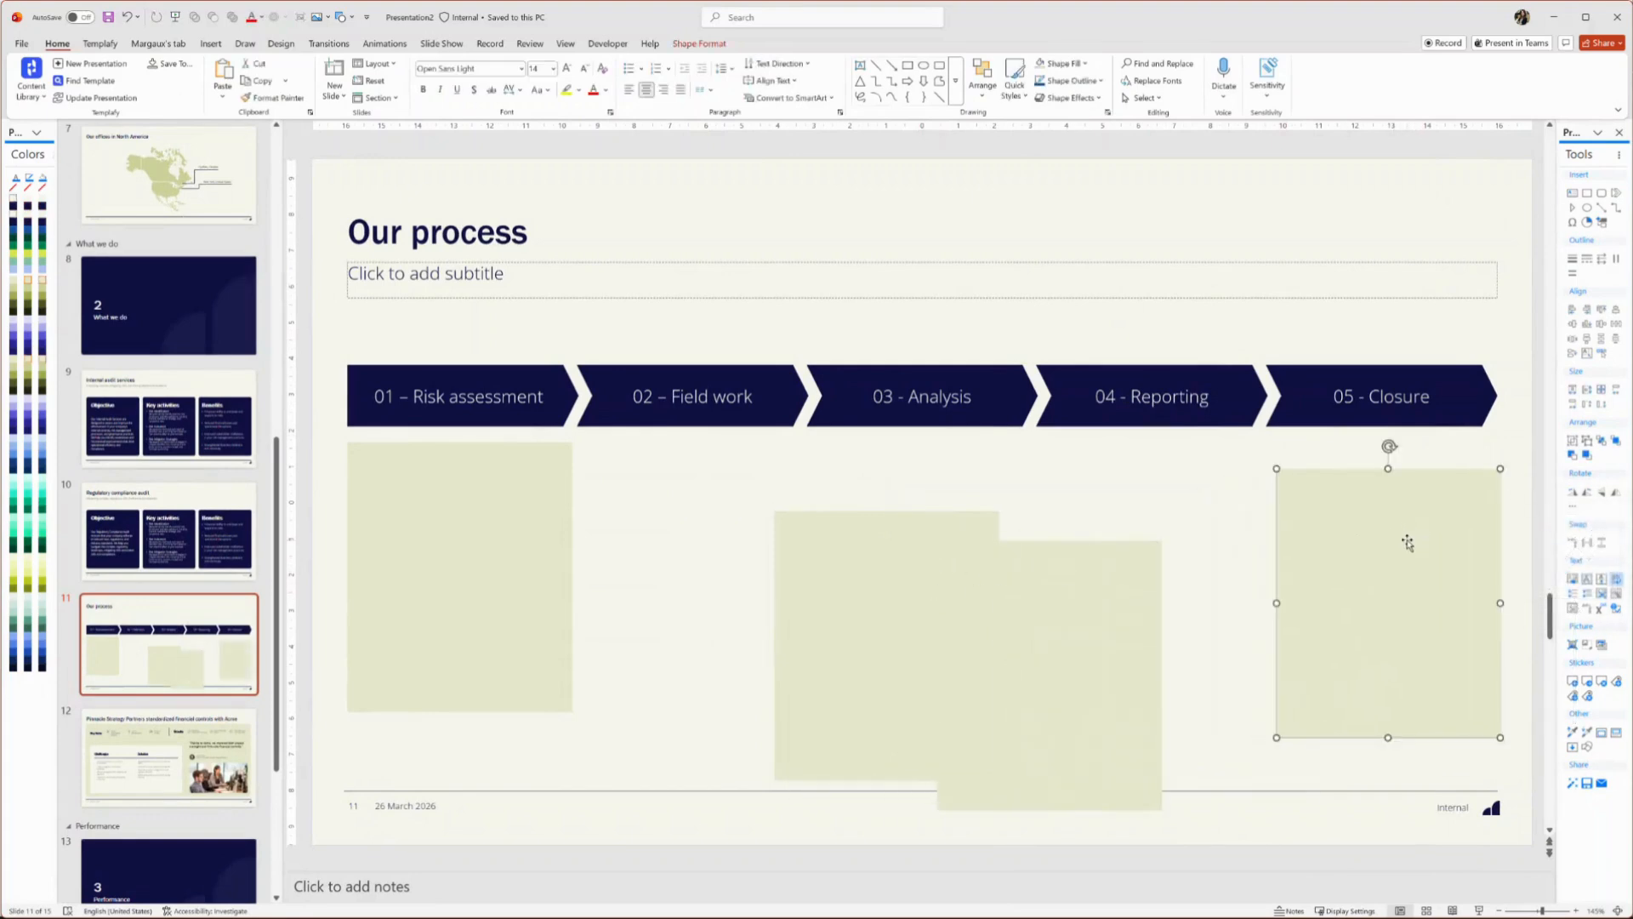
key(ctrl+v)
drag(838, 600, 658, 610)
Select all five rectangles, align their tops and distribute them evenly under the chevrons
click(636, 536)
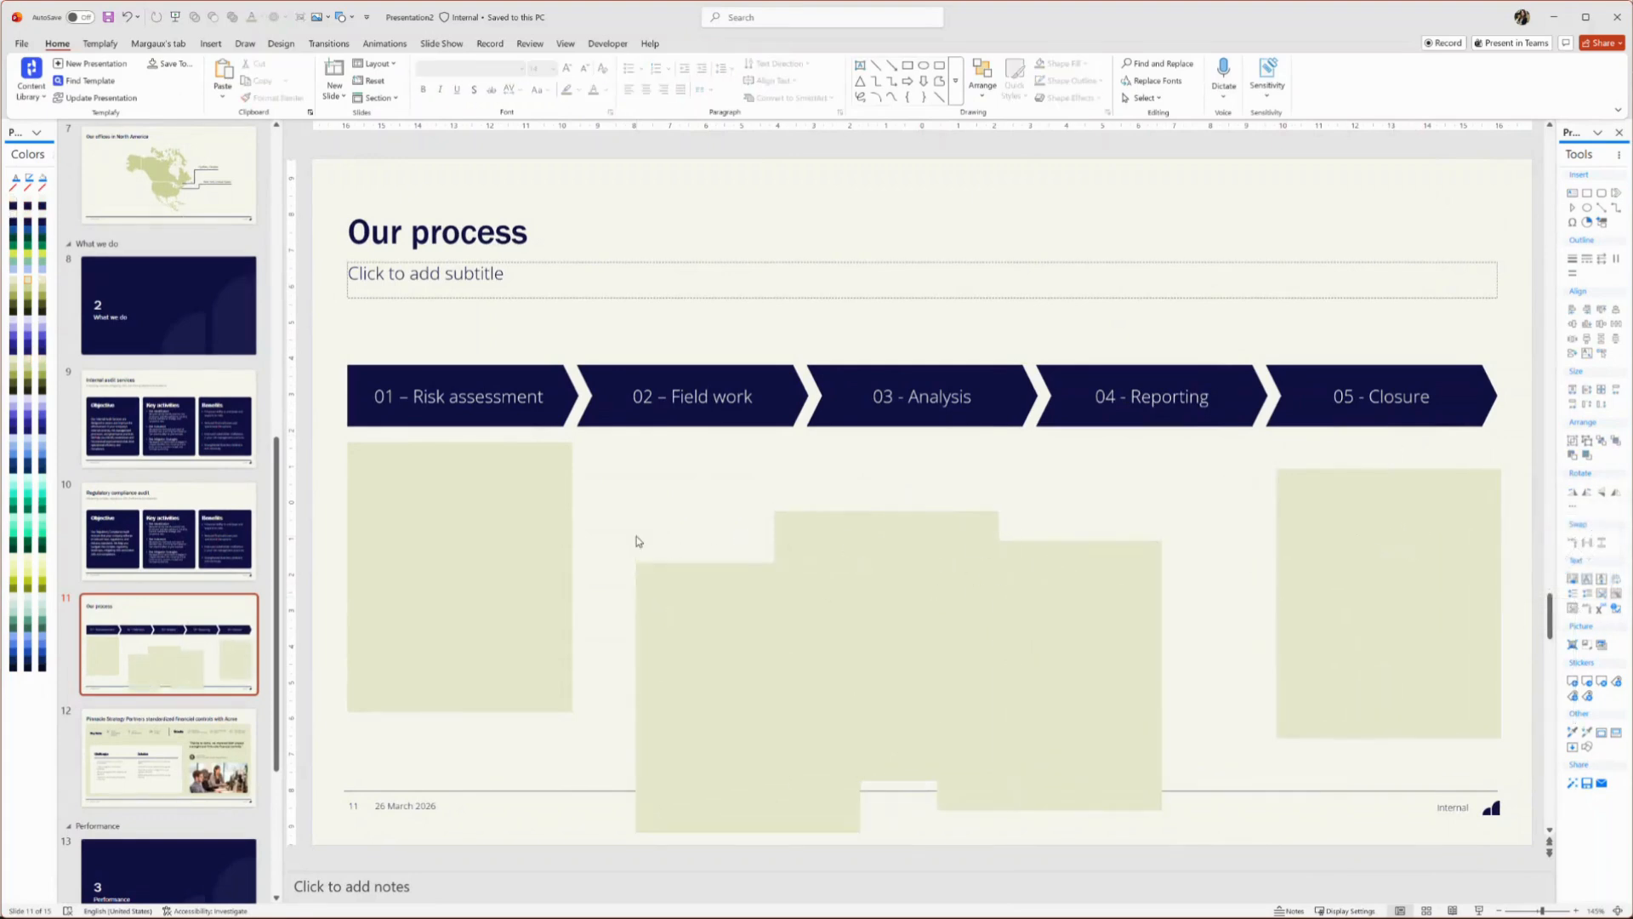
click(485, 532)
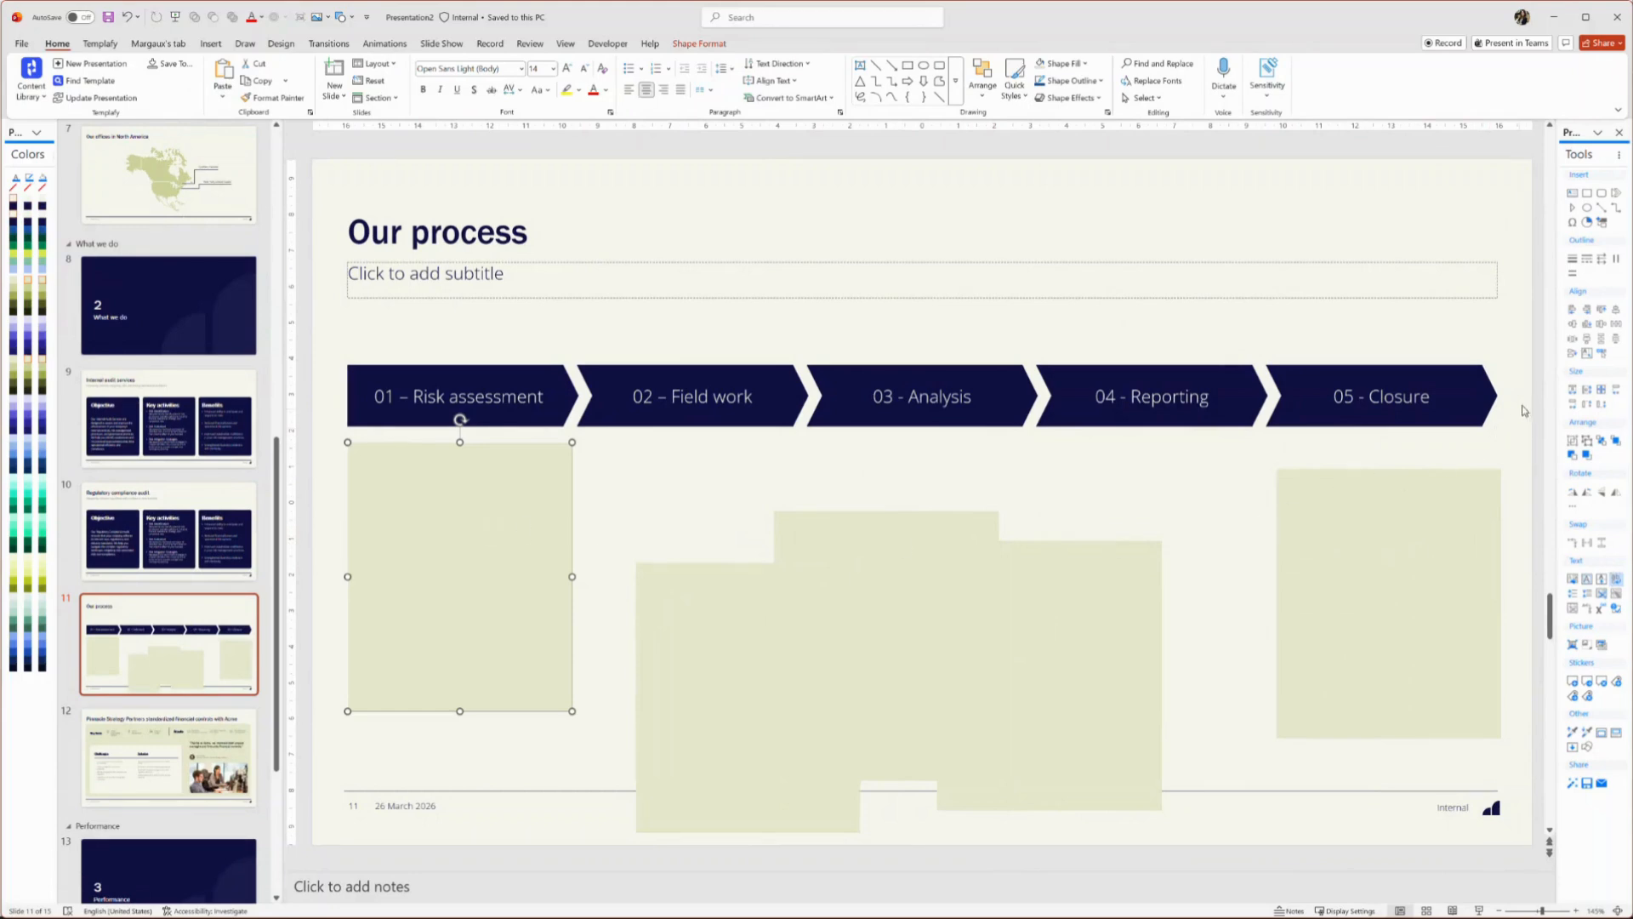
click(1600, 356)
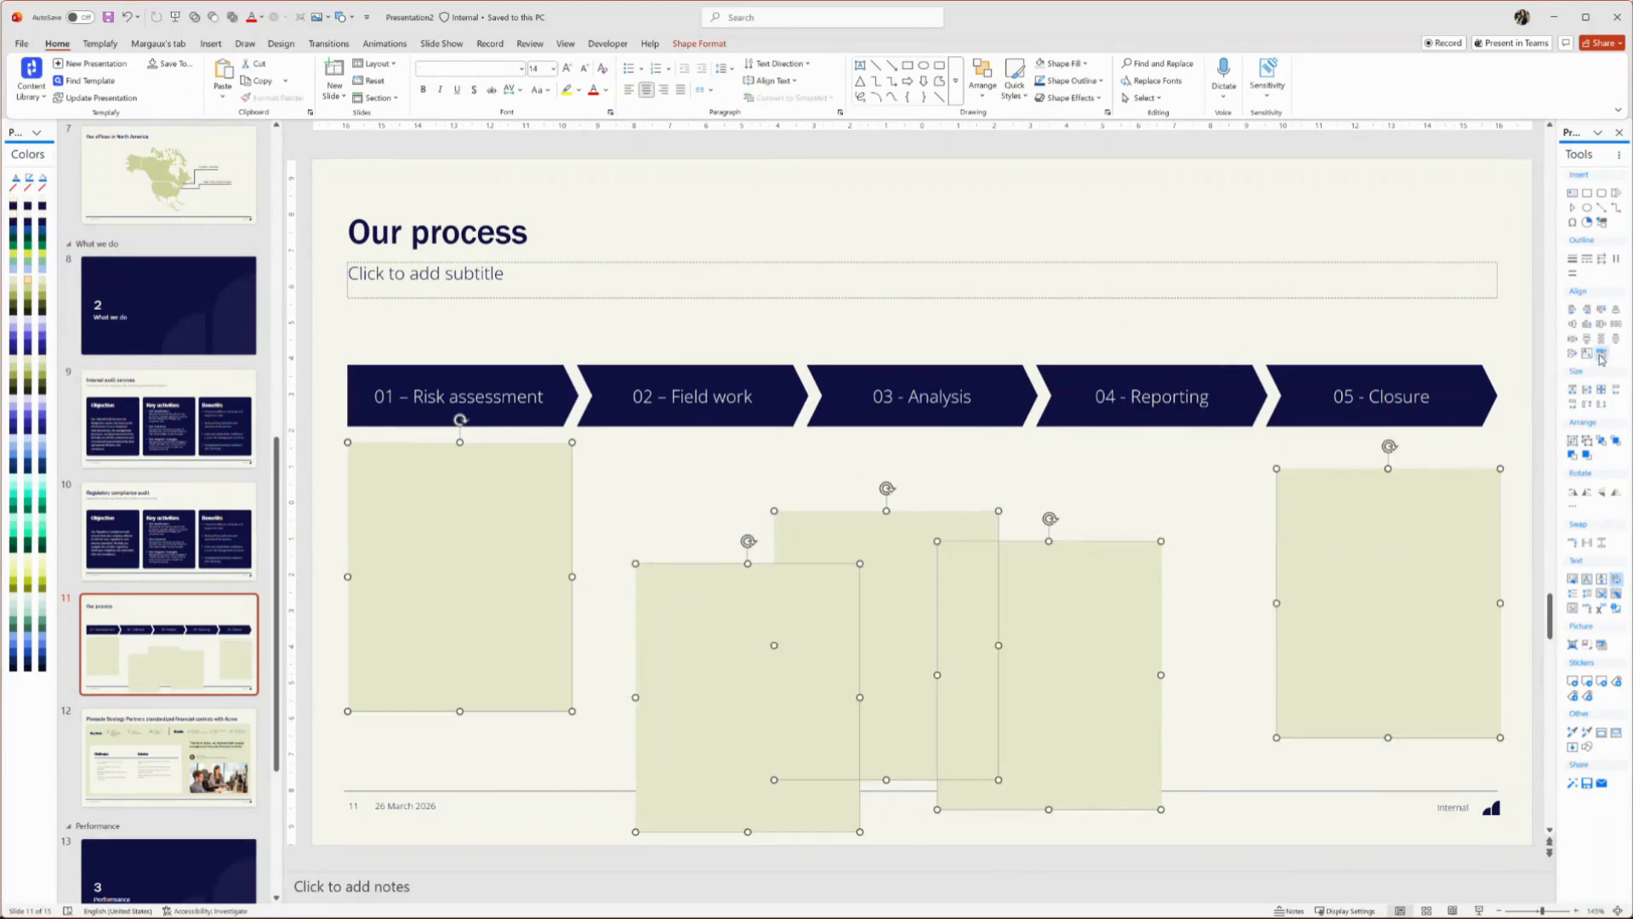
click(1603, 312)
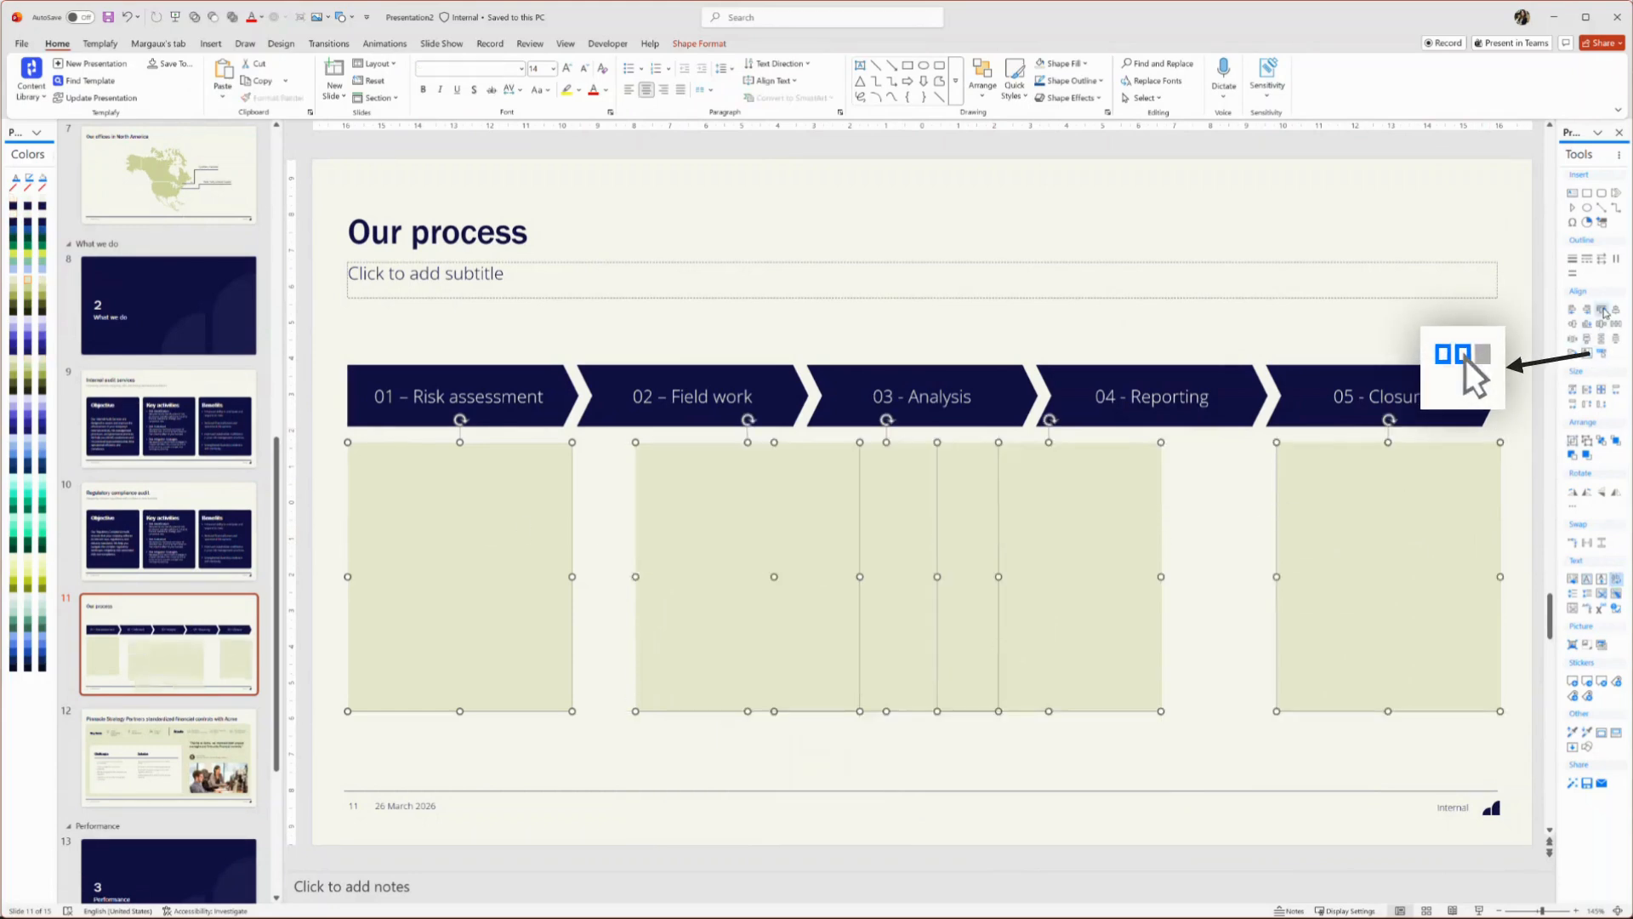
click(1616, 324)
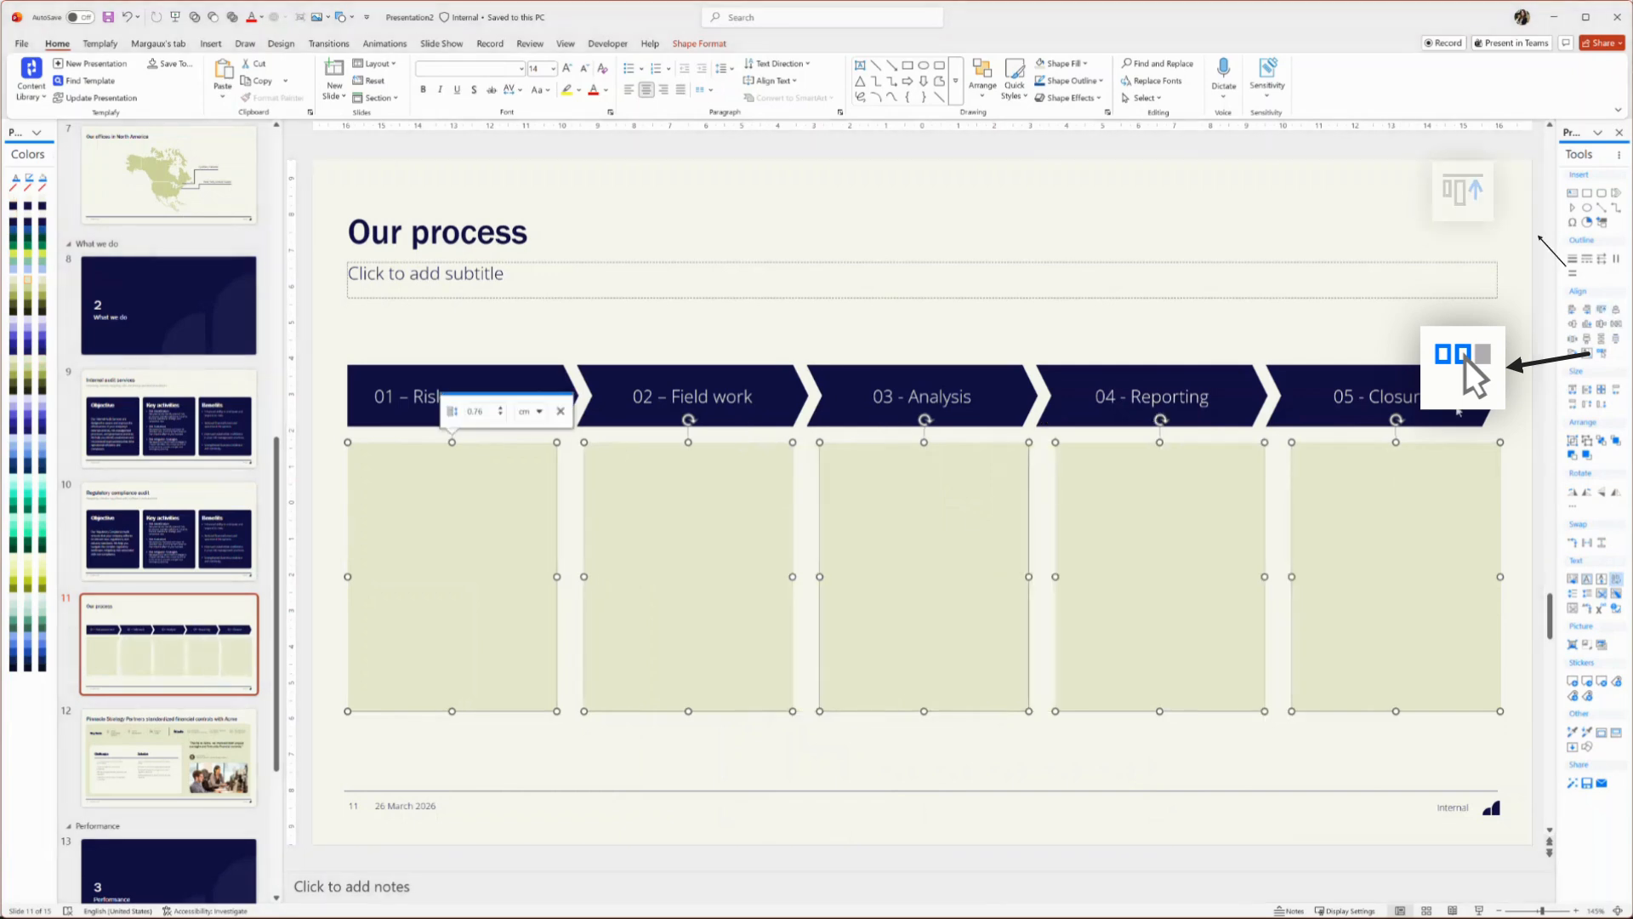
Set the gap between the rectangles to 0.2 cm
click(501, 415)
click(501, 415)
click(501, 415)
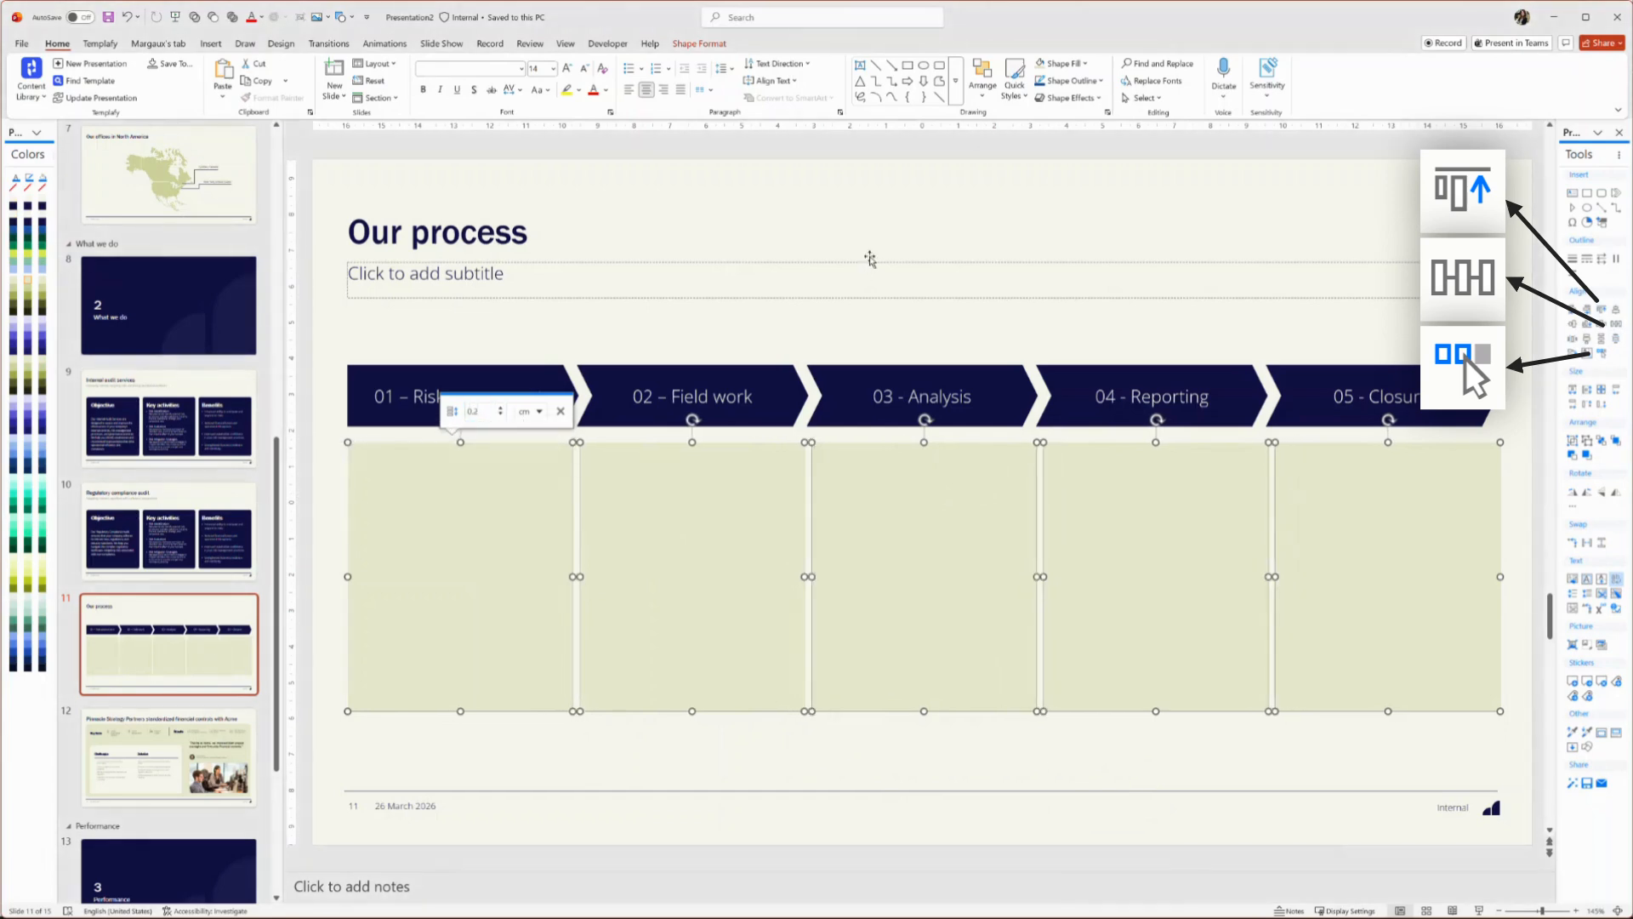
Move the Continuous quality oversight box below the rectangles and stretch it across the full width of the row
click(889, 324)
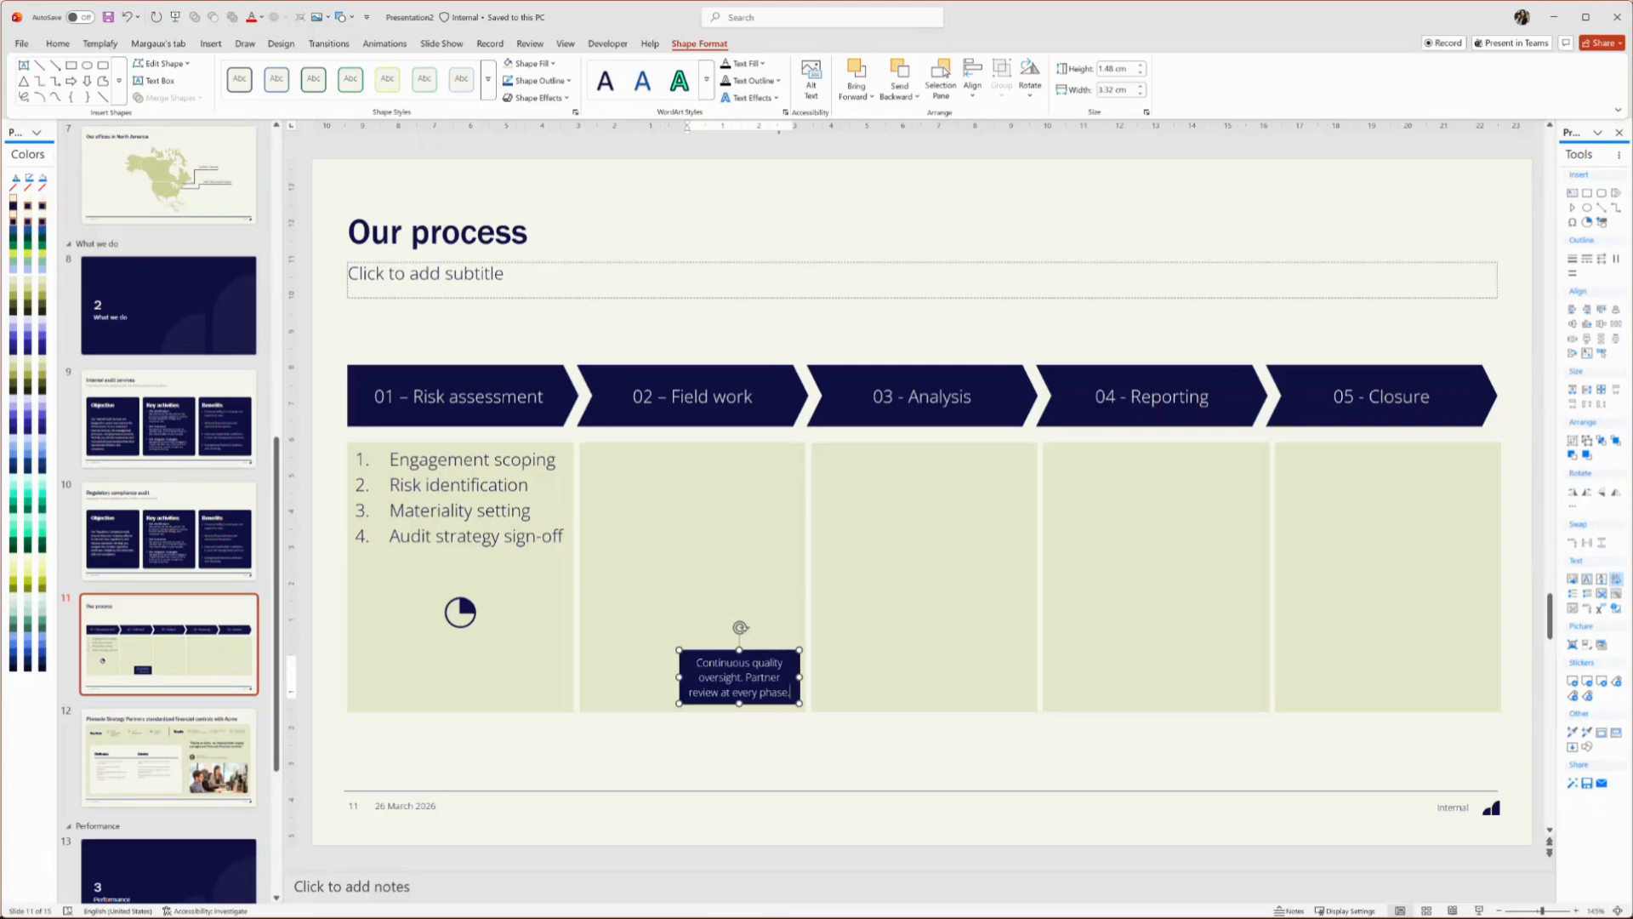
key(Escape)
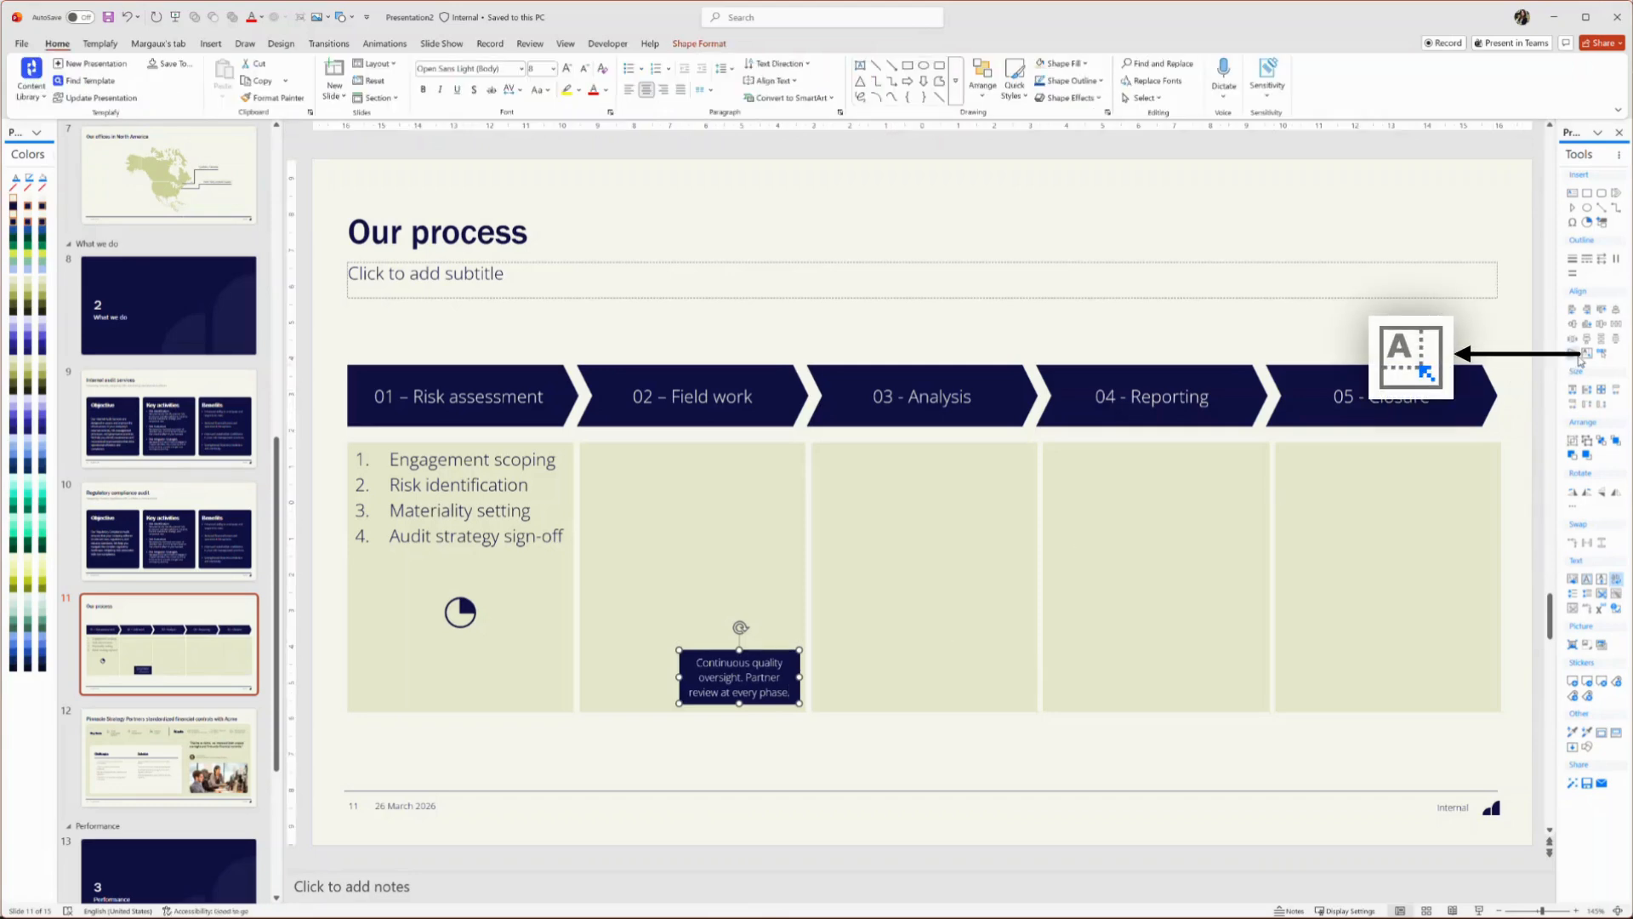
drag(975, 638, 644, 712)
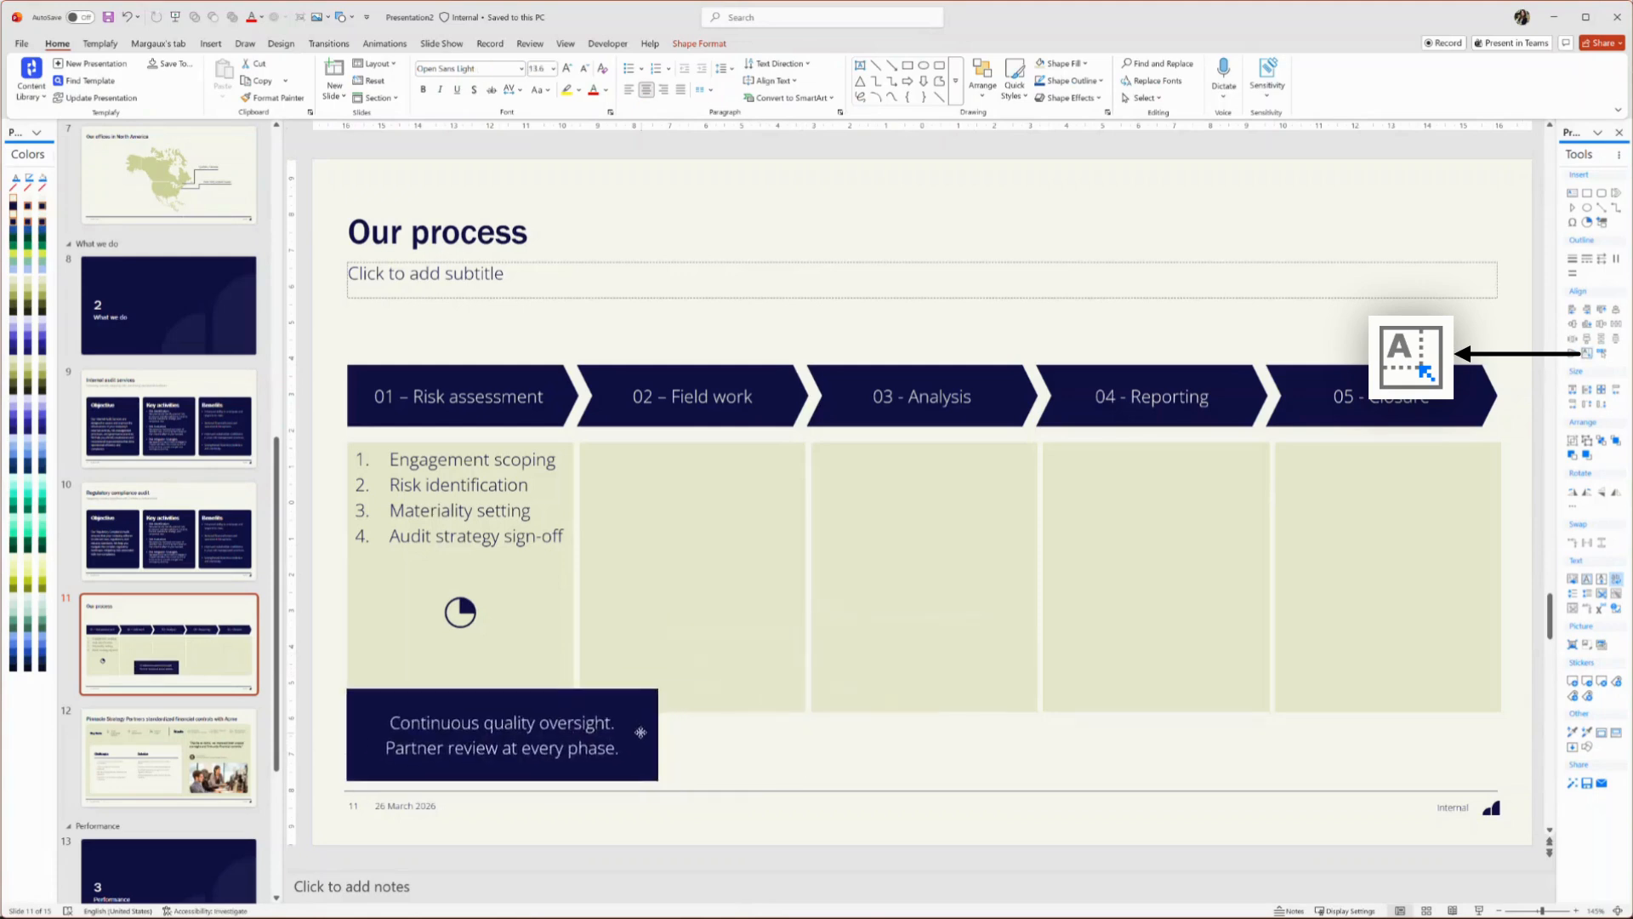
click(1573, 388)
drag(927, 690, 923, 719)
List Finding analysis, Technical review, Partner oversight and Draft conclusions in the Field work rectangle, then swap it into the Analysis column
click(733, 540)
text(Finding analysis)
key(Return)
text(Technical review)
key(Return)
text(Prartner oversight)
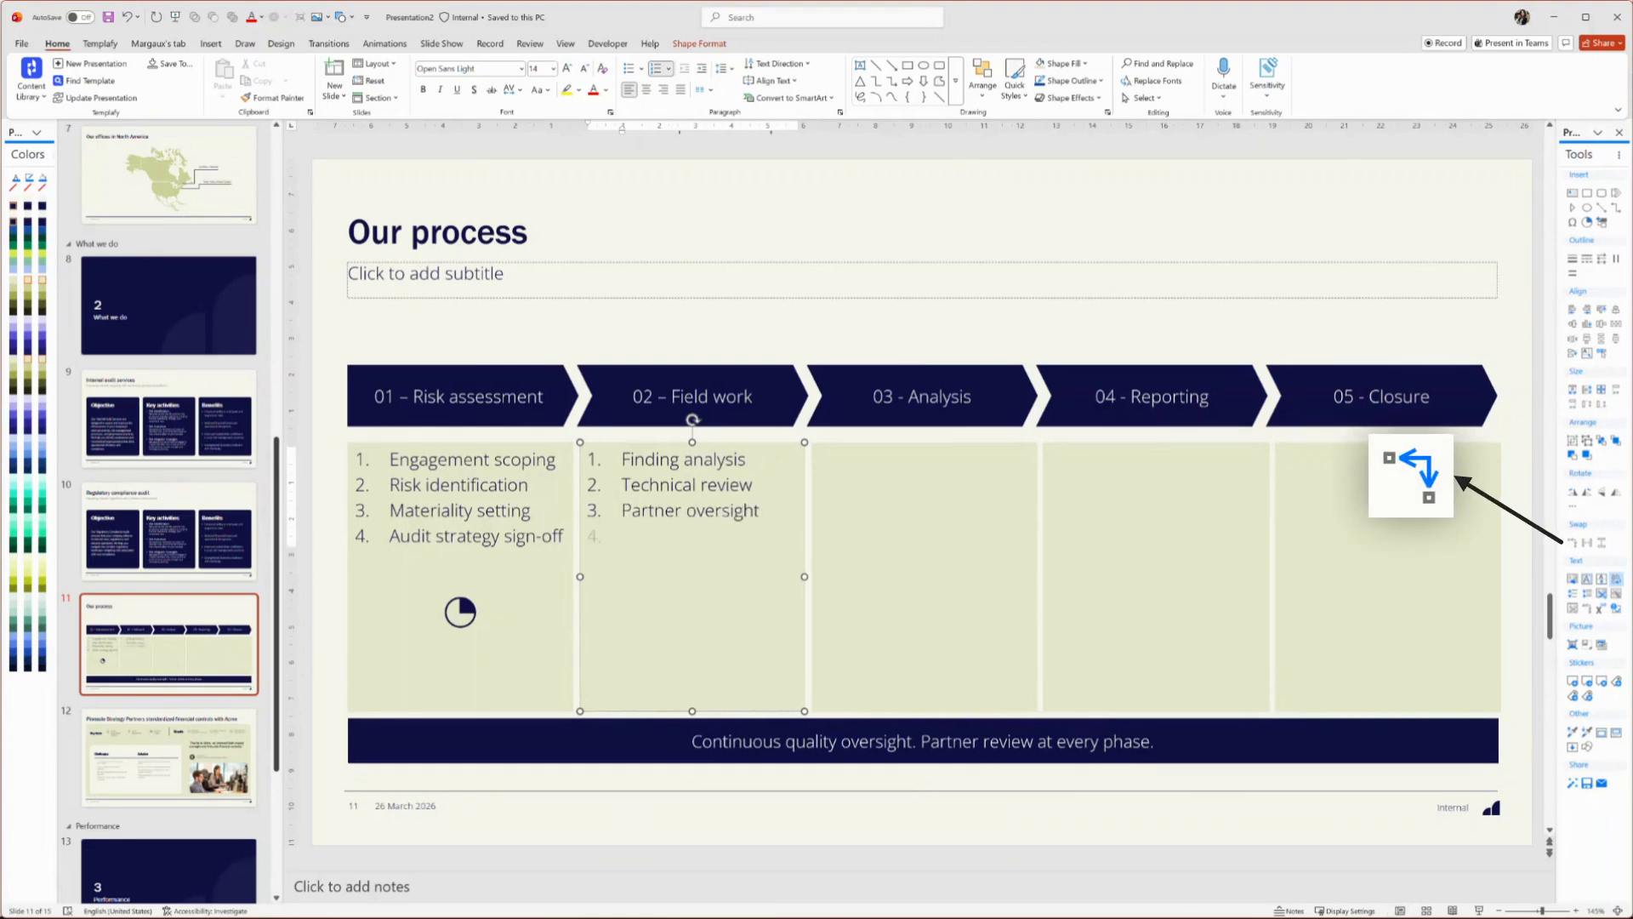
key(Return)
text(Draft conclusions)
shift+click(817, 574)
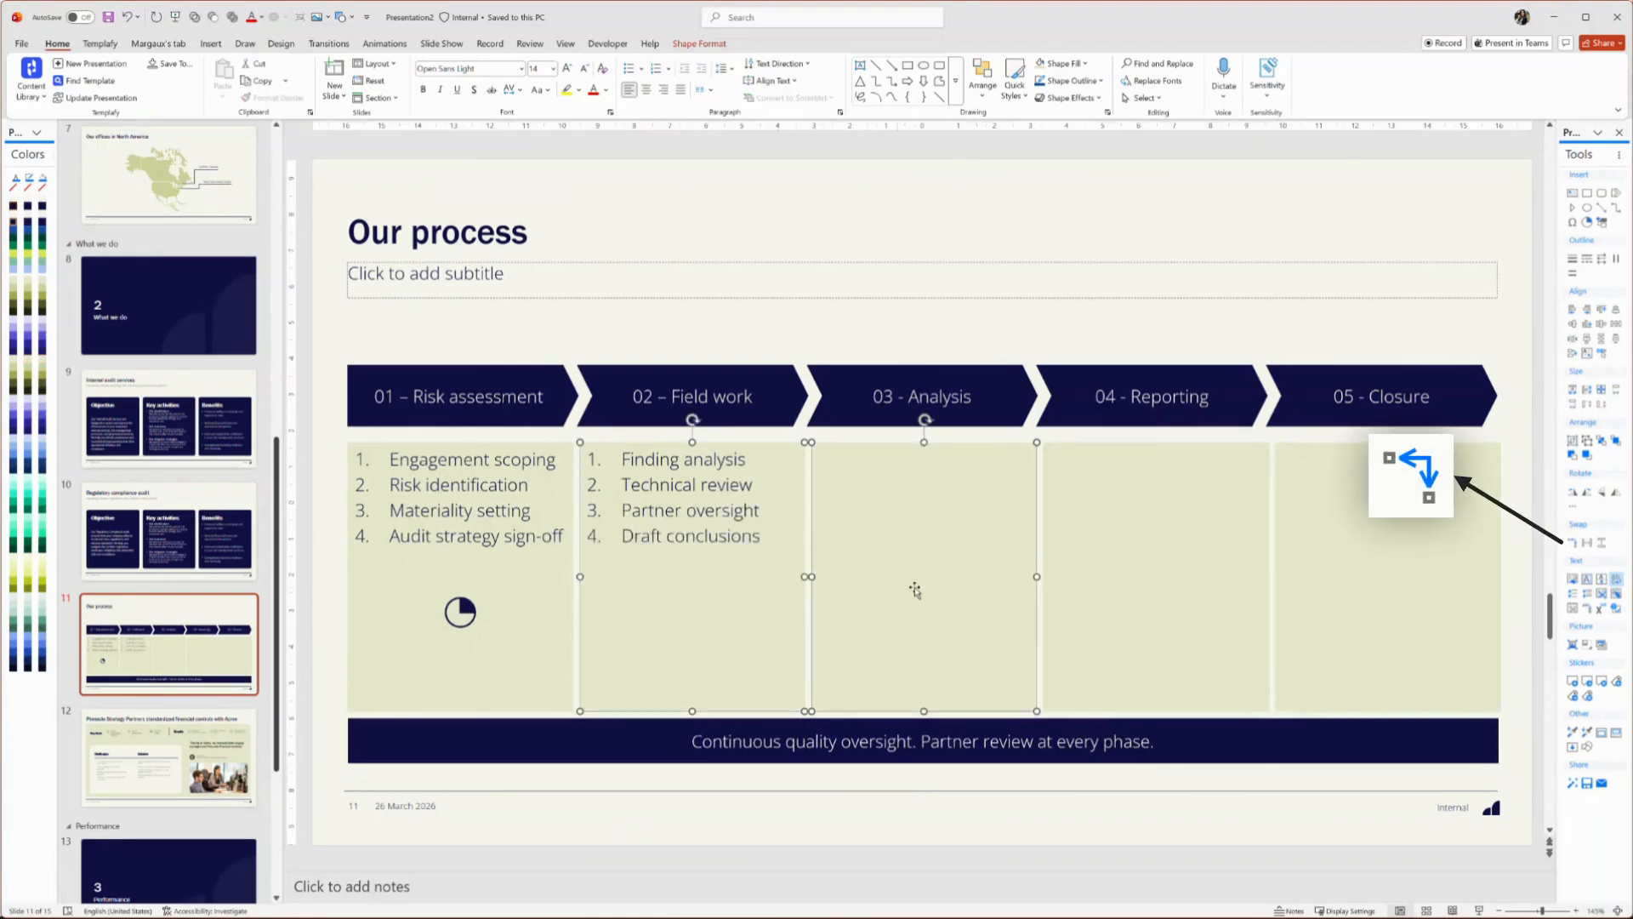
click(1575, 547)
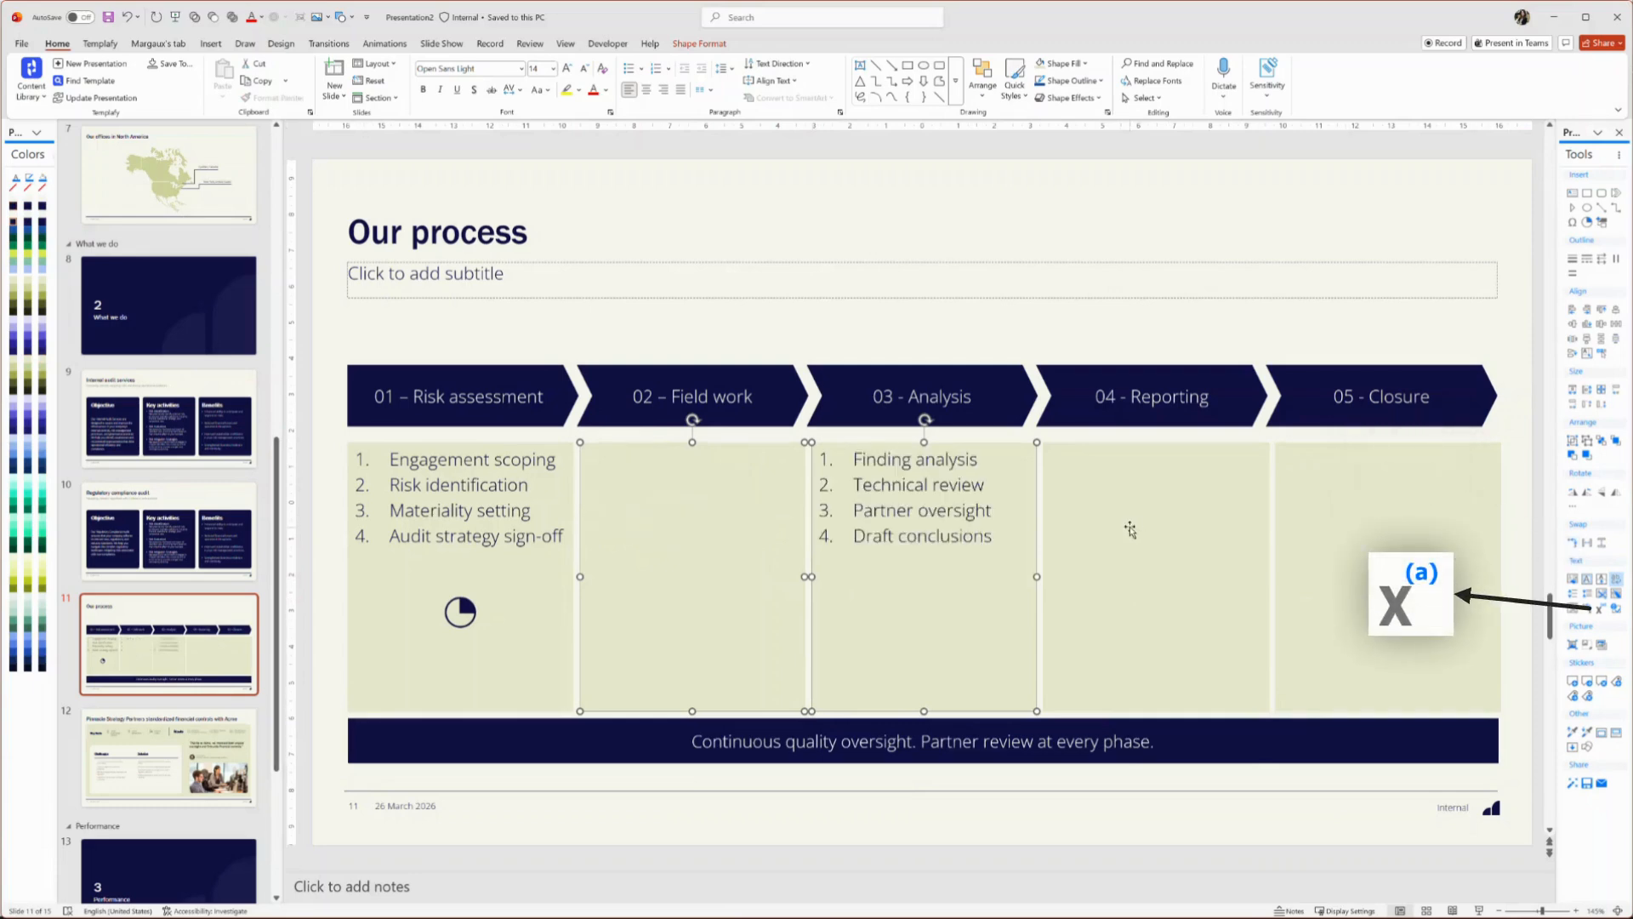
Add a footnote to Finding analysis reading Transparent, findings surfaced early with clear communication to management
click(1004, 466)
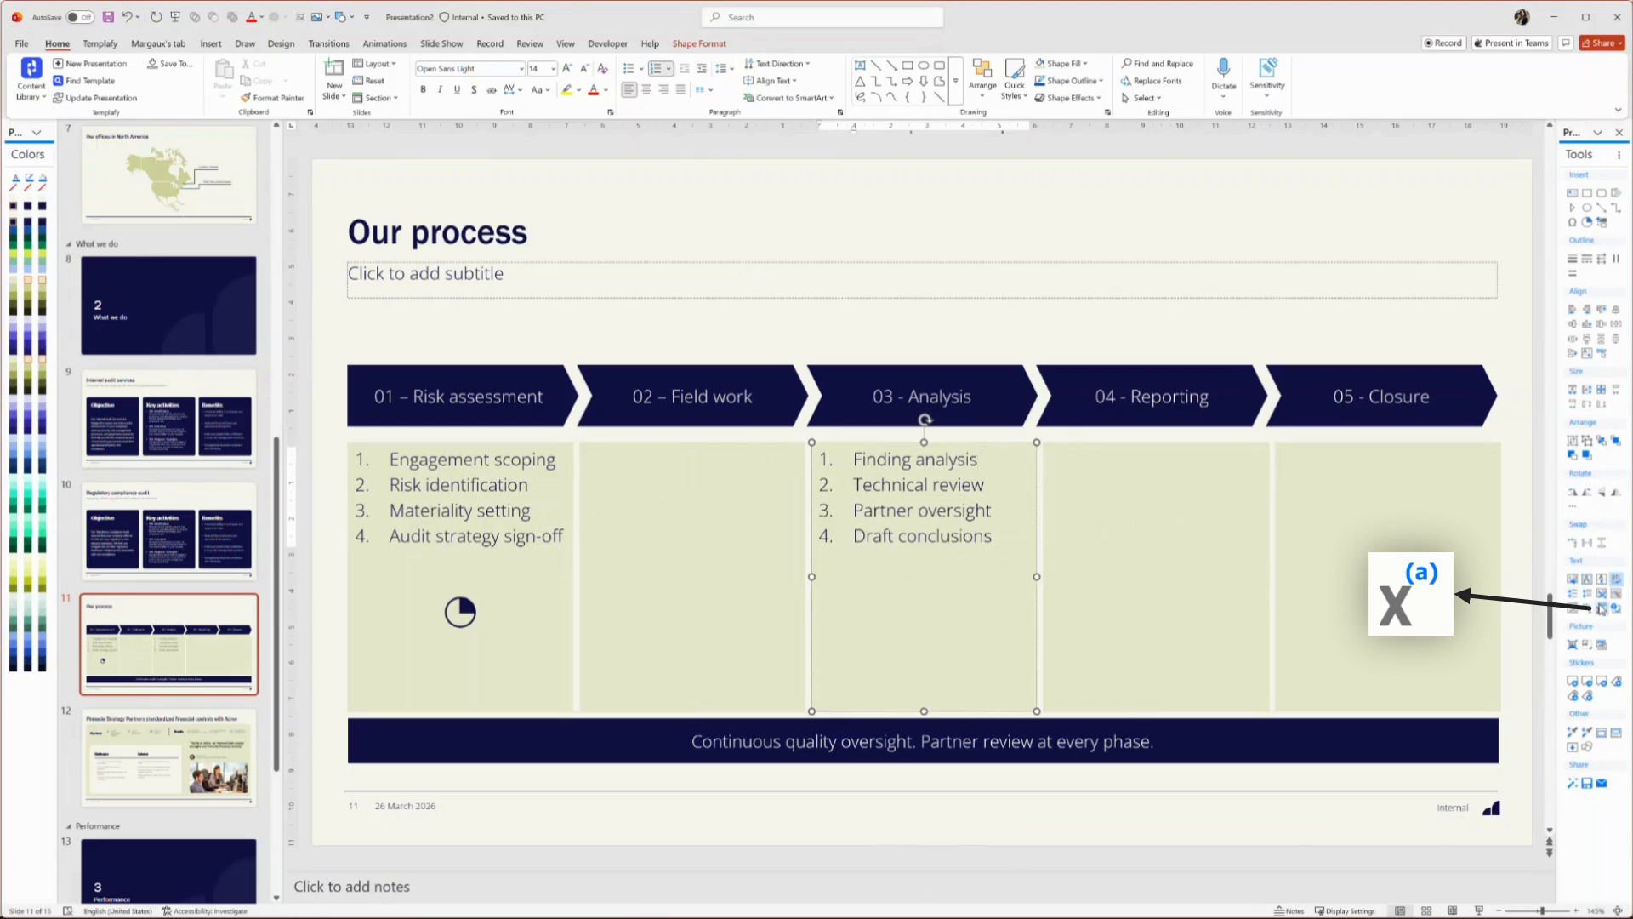
click(1600, 609)
text(Transparent, findi)
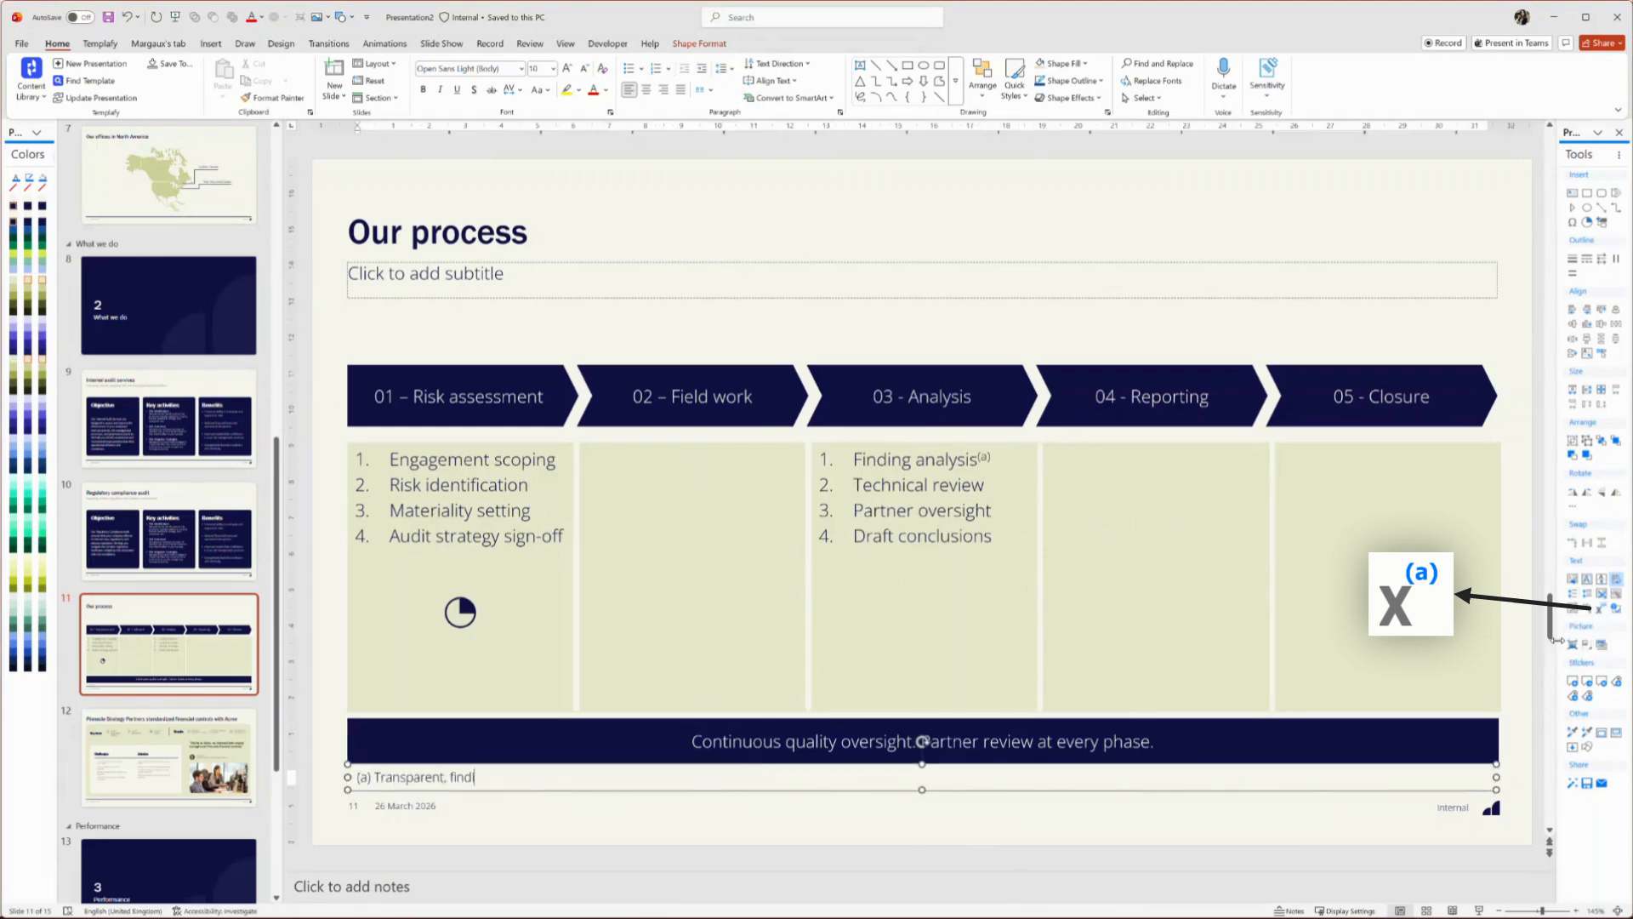
text(ngs surfaced early with clear communication to management.)
Add a footnote to Engagement scoping reading Effort directed to areas with highest materiality
click(558, 461)
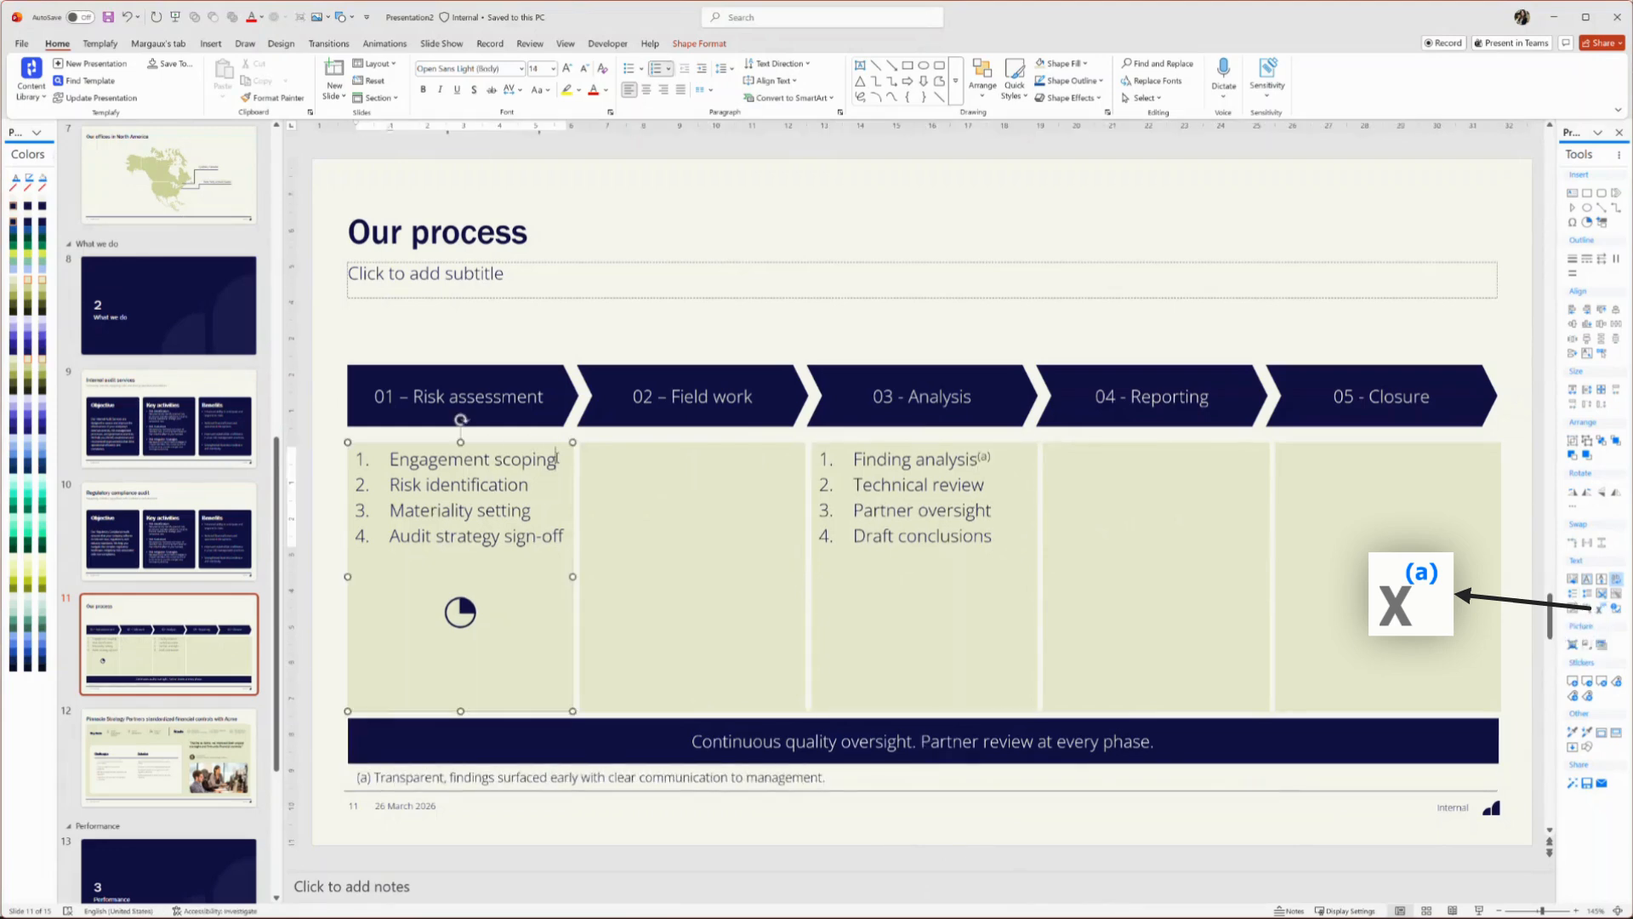
click(1600, 609)
text(Effort directed to areas with highest ma)
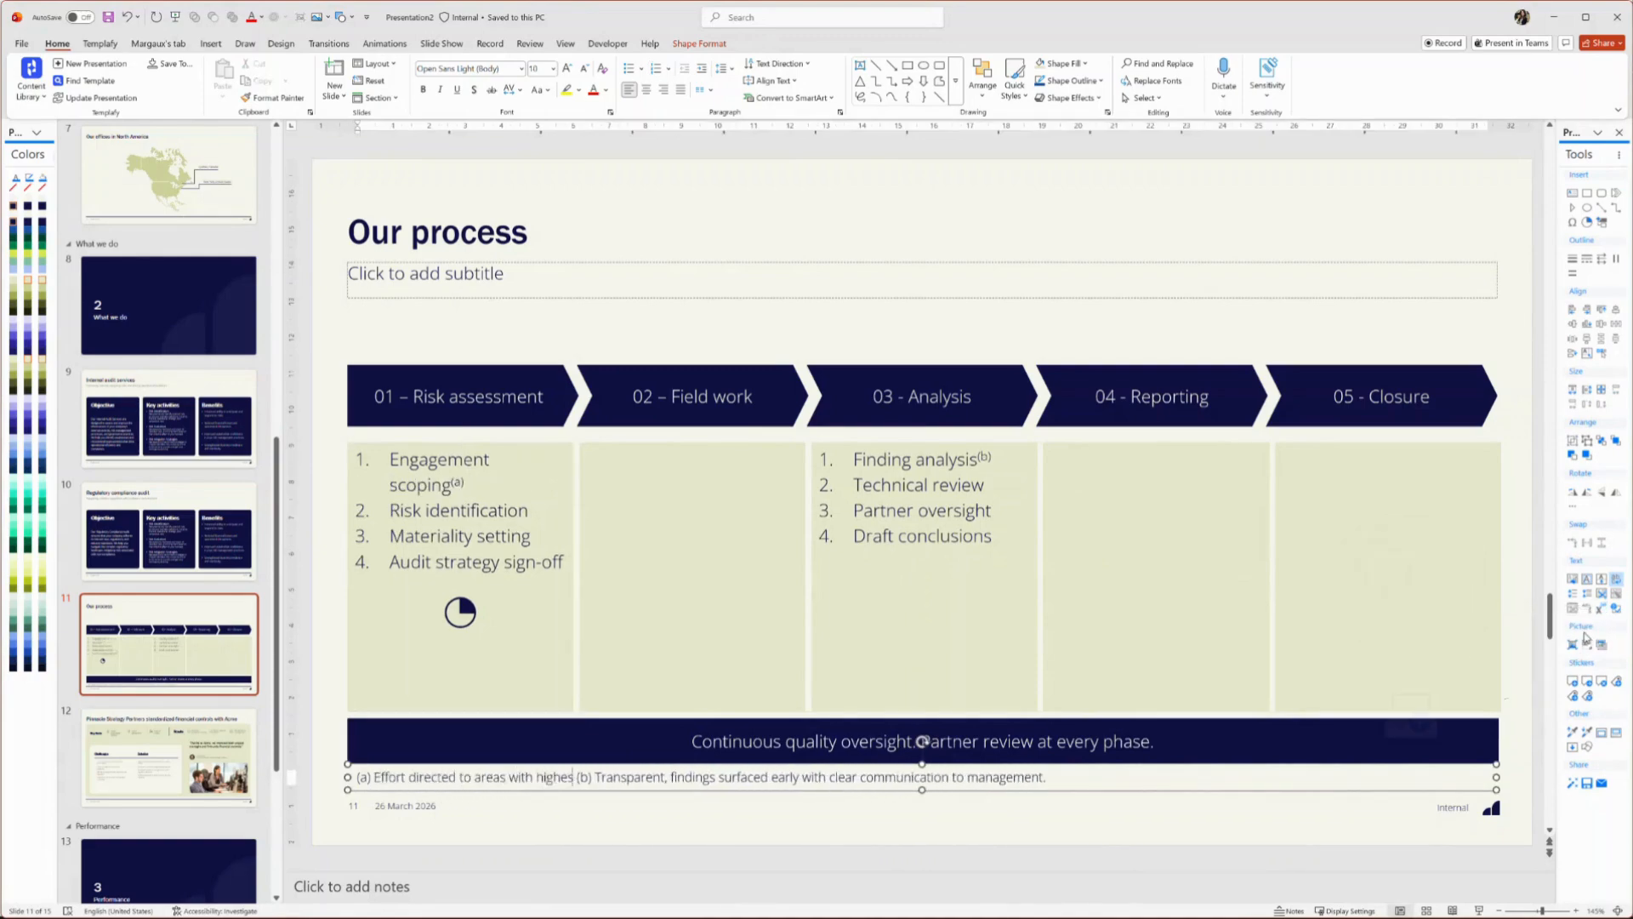
text(teriality.)
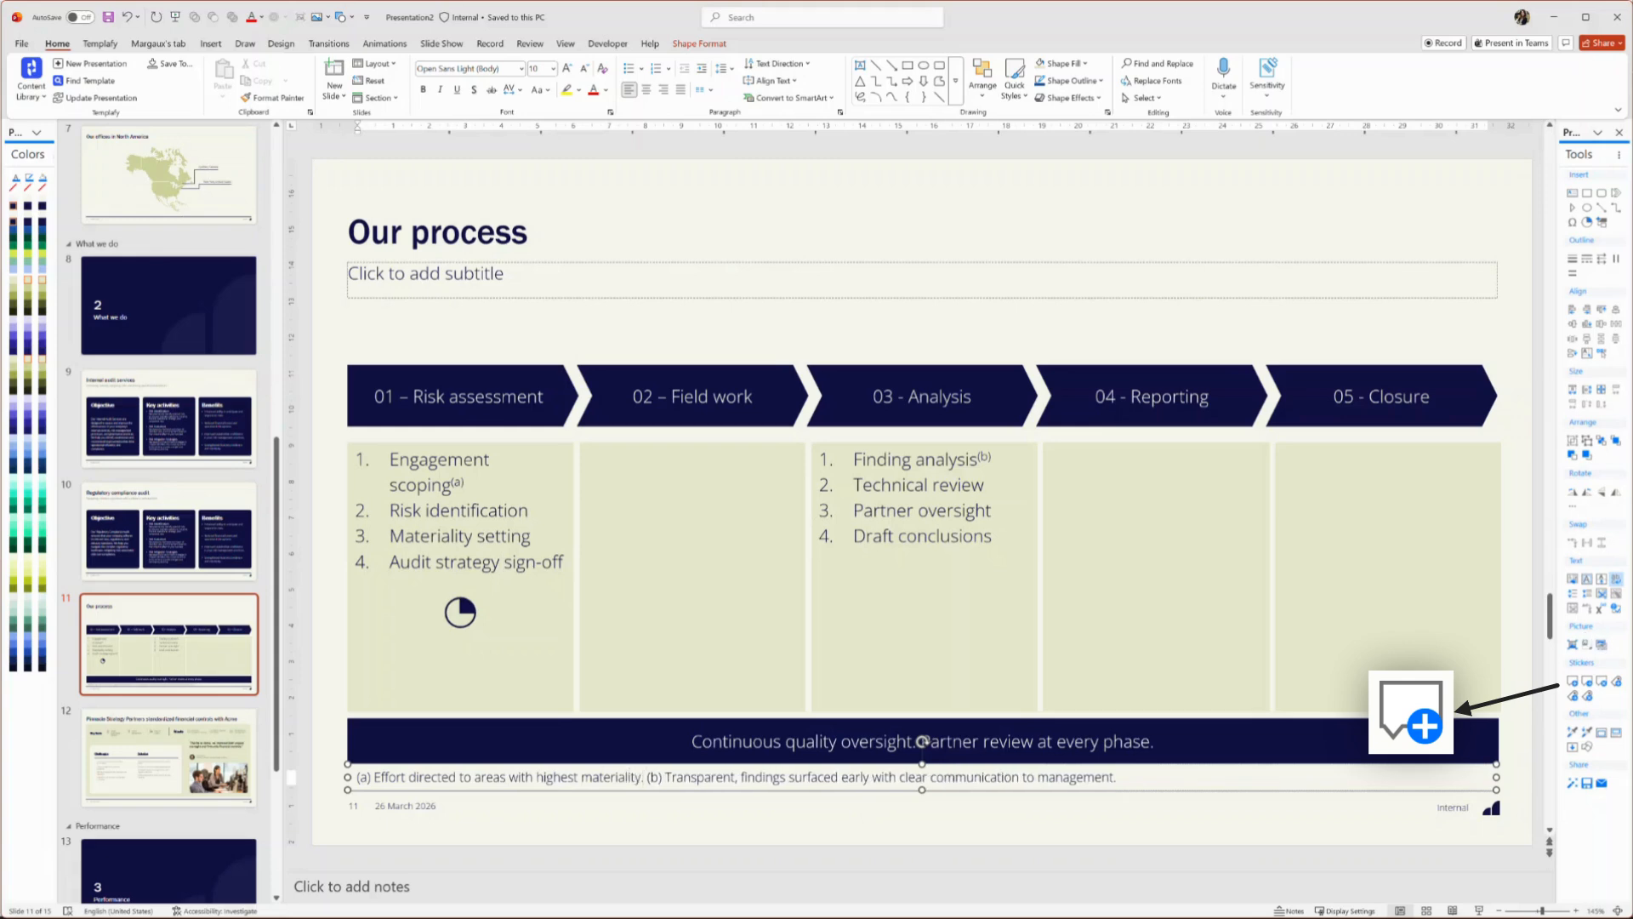
Add a comment sticker to the slide
click(1506, 586)
click(1576, 685)
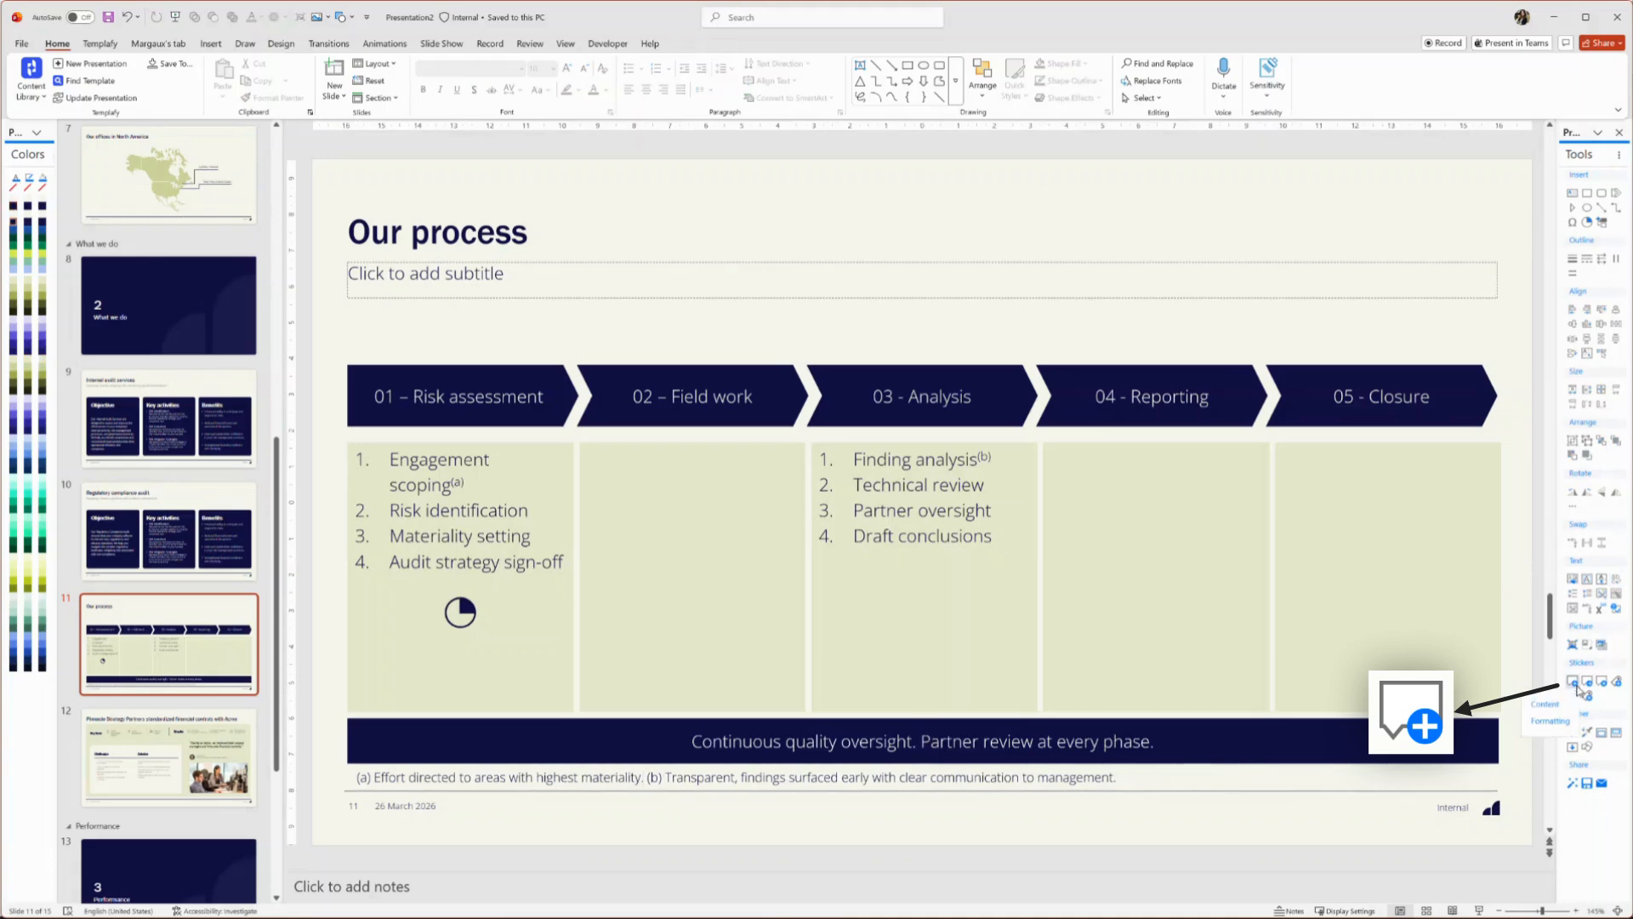
click(1545, 704)
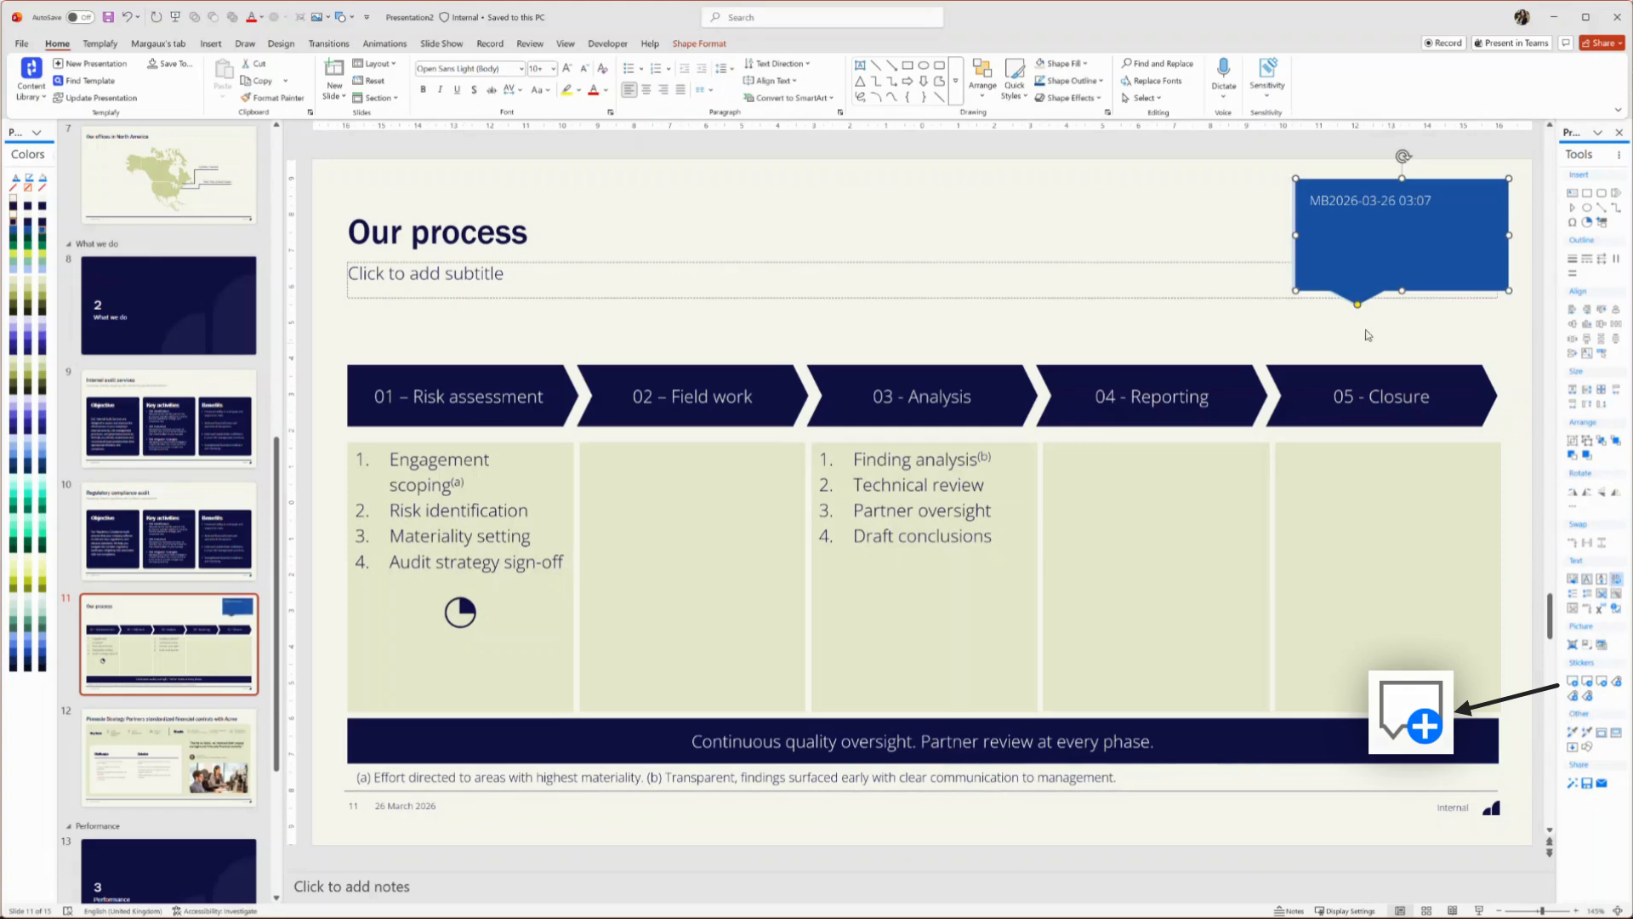
Write "Finish slide" in the comment sticker
text(Finish sl)
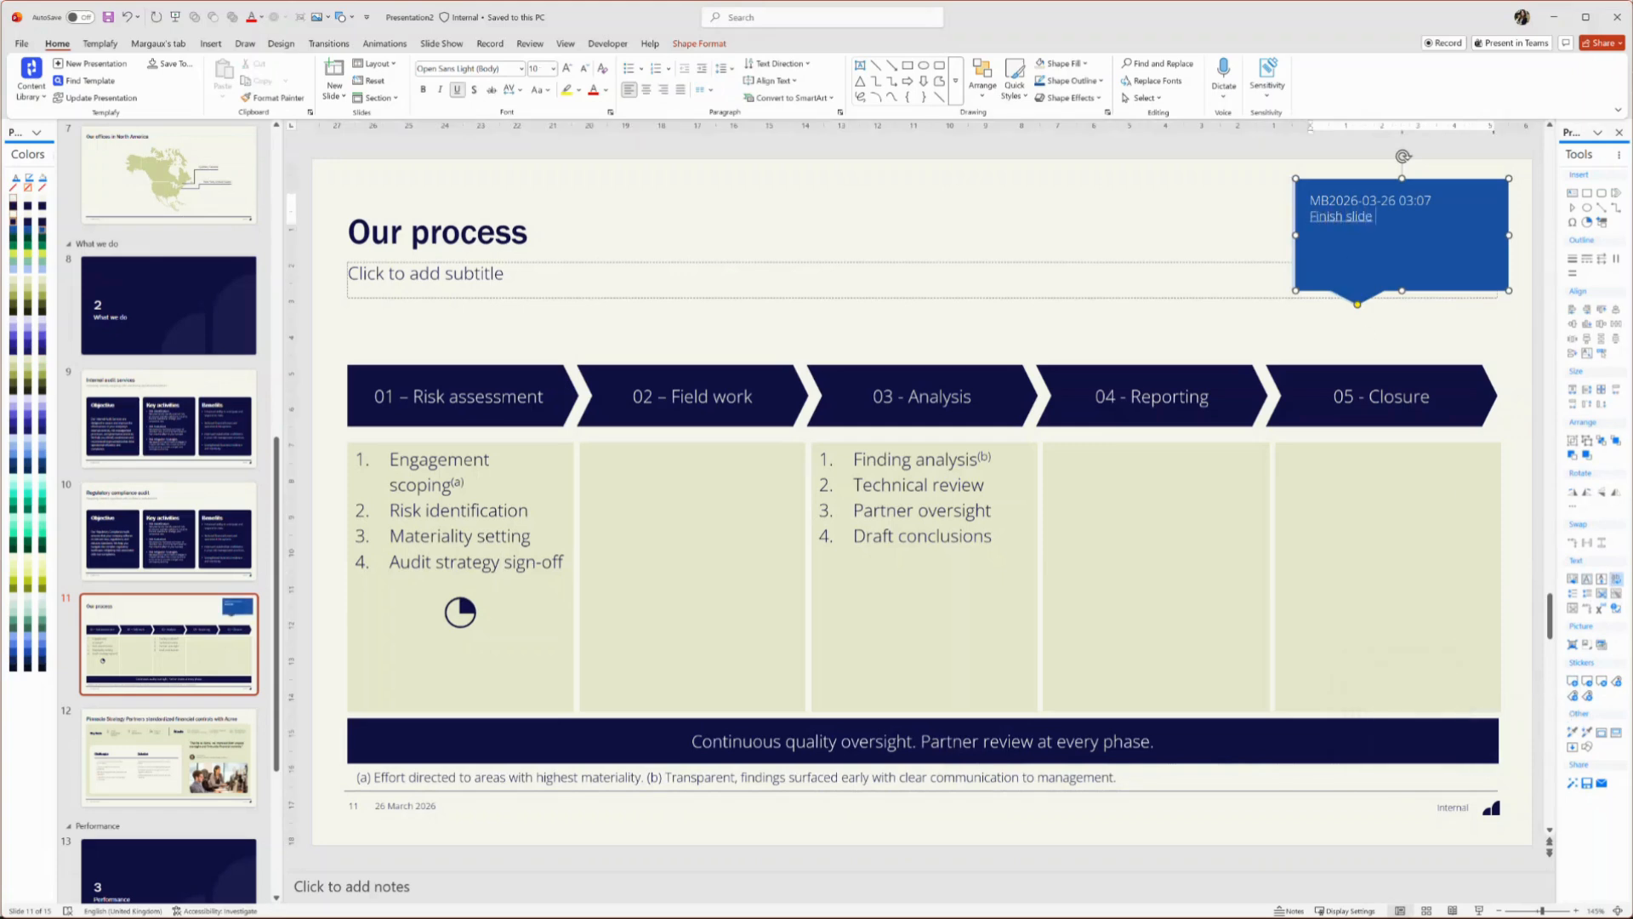
text(ide)
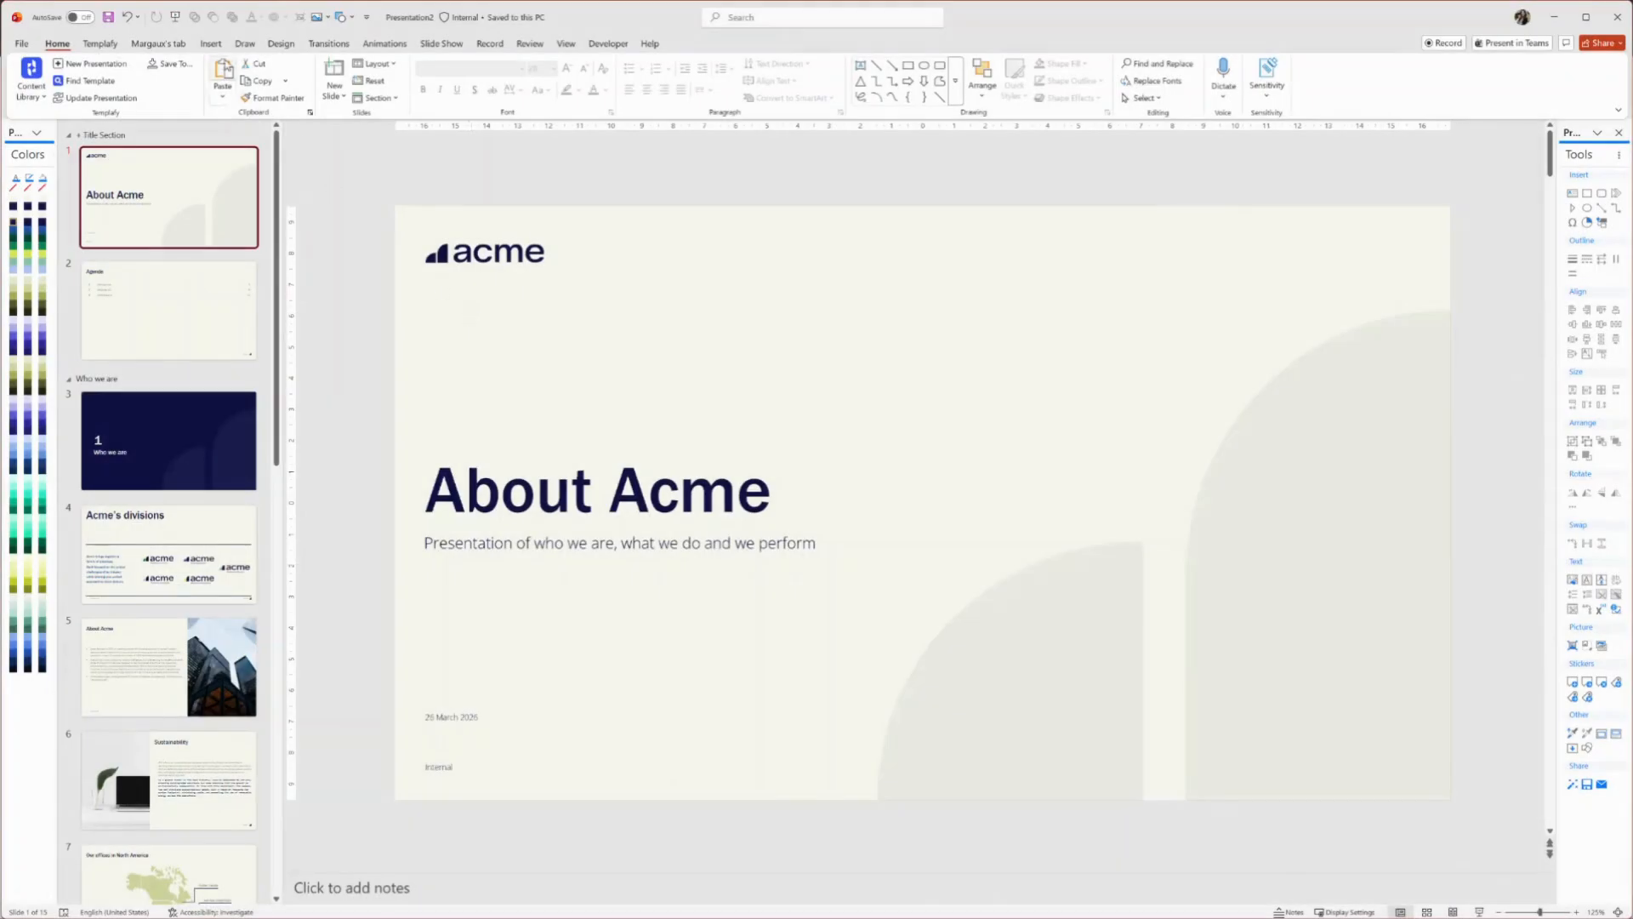
Run the Templafy Check on the presentation and raise its strictness to the maximum
click(93, 48)
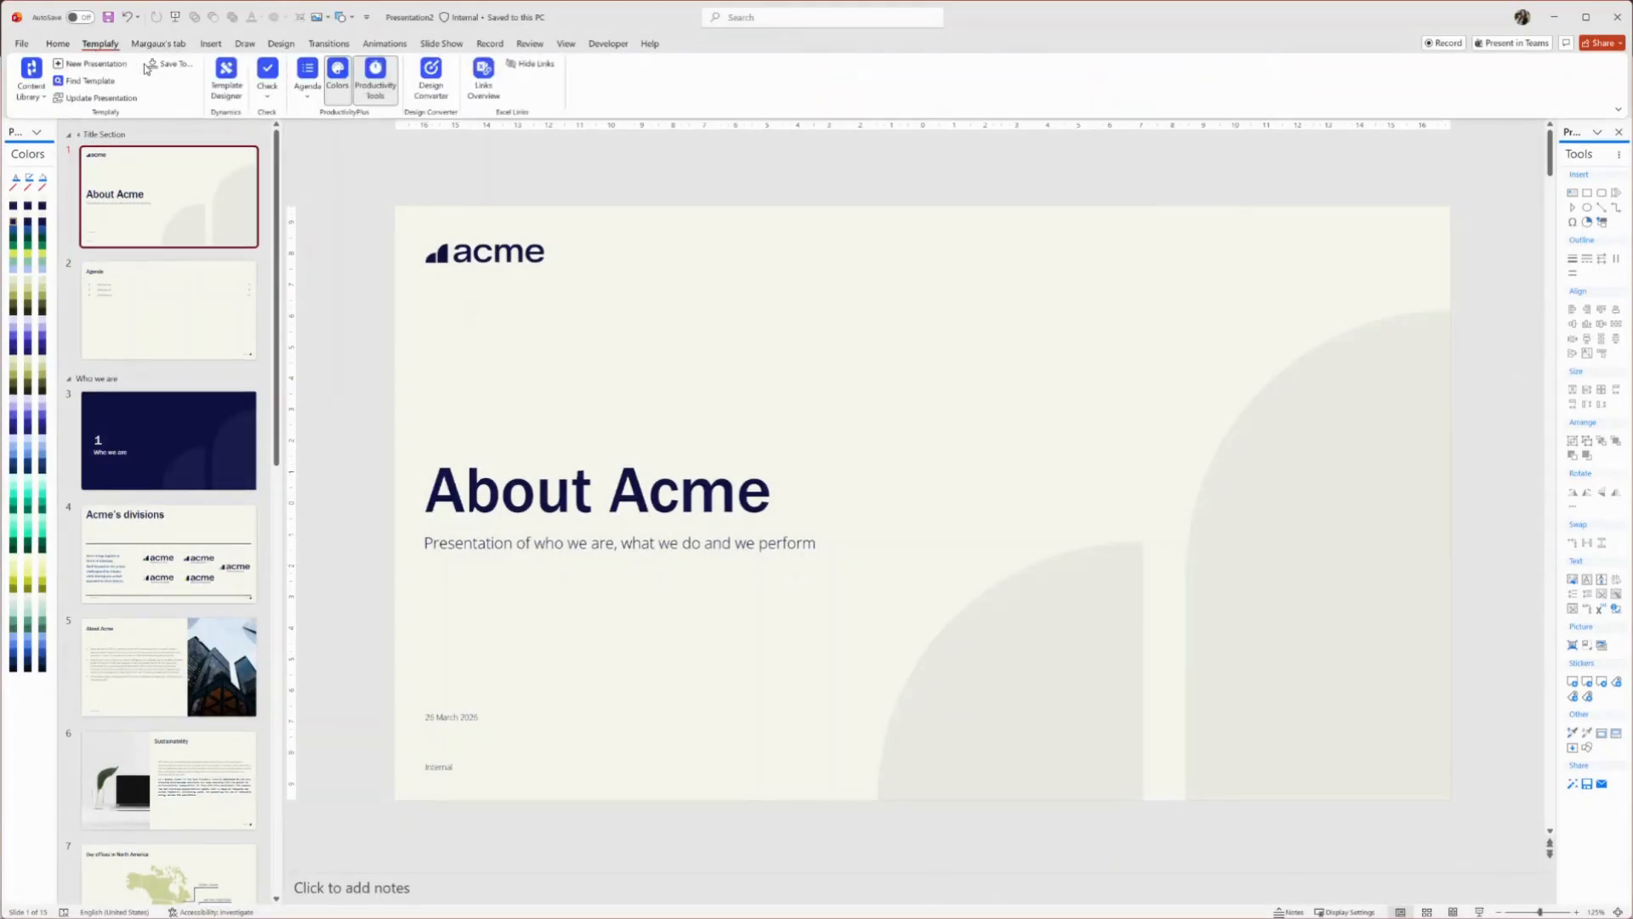
click(268, 81)
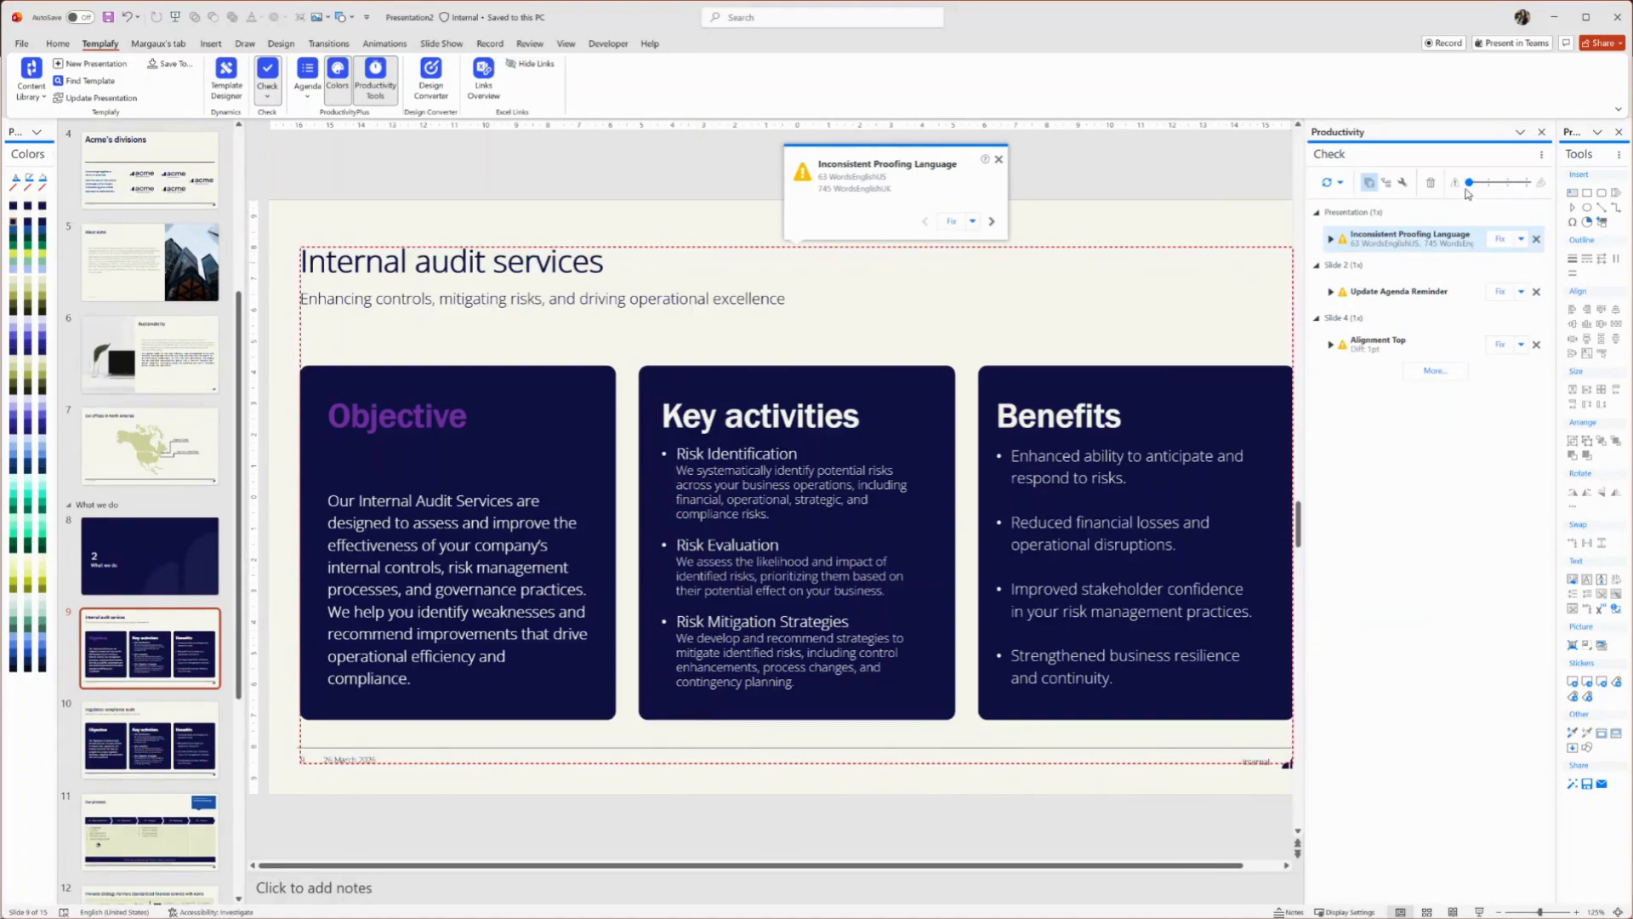
drag(1493, 192, 1516, 194)
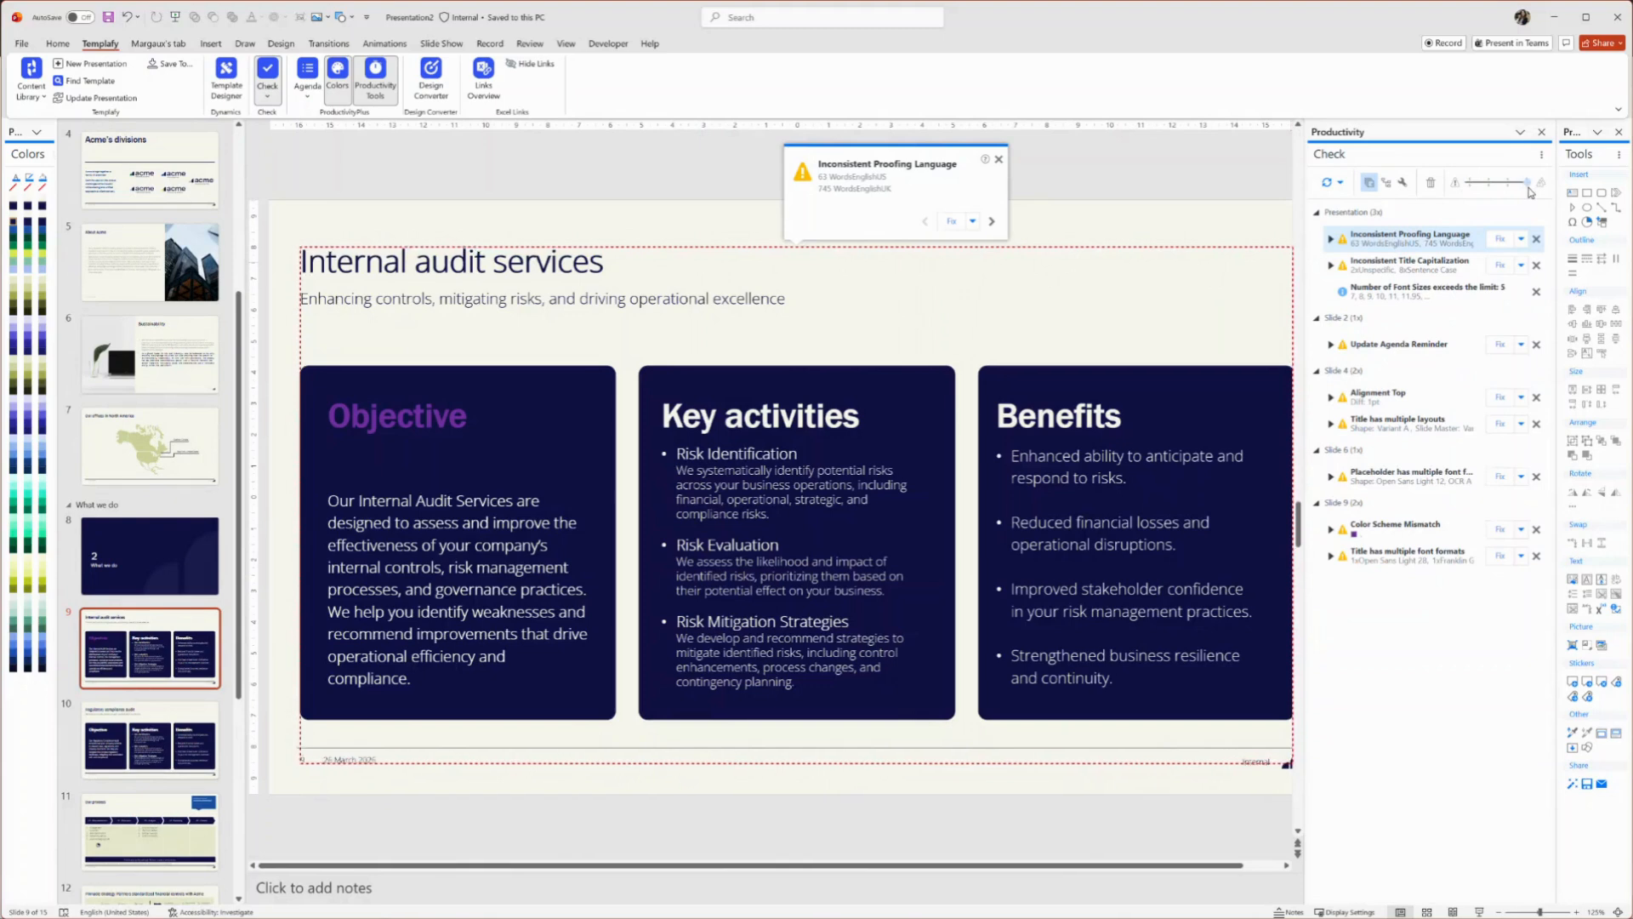
Review the detected issues by previewing them and switching between grouping by category and by slide
click(1369, 347)
click(1371, 393)
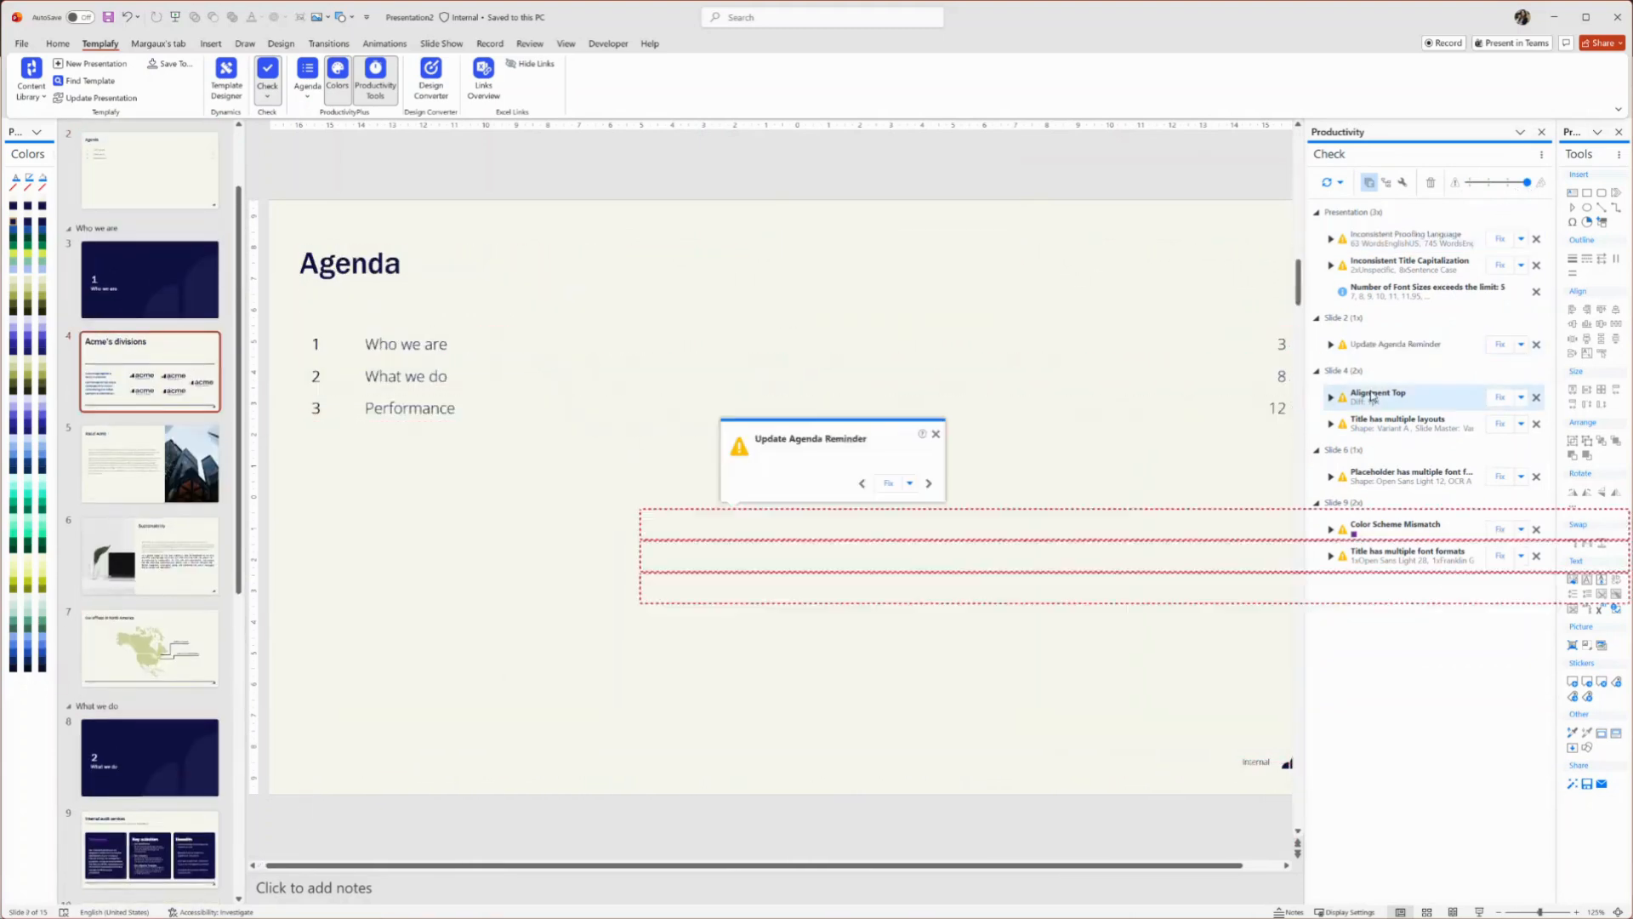
click(1386, 182)
click(1318, 292)
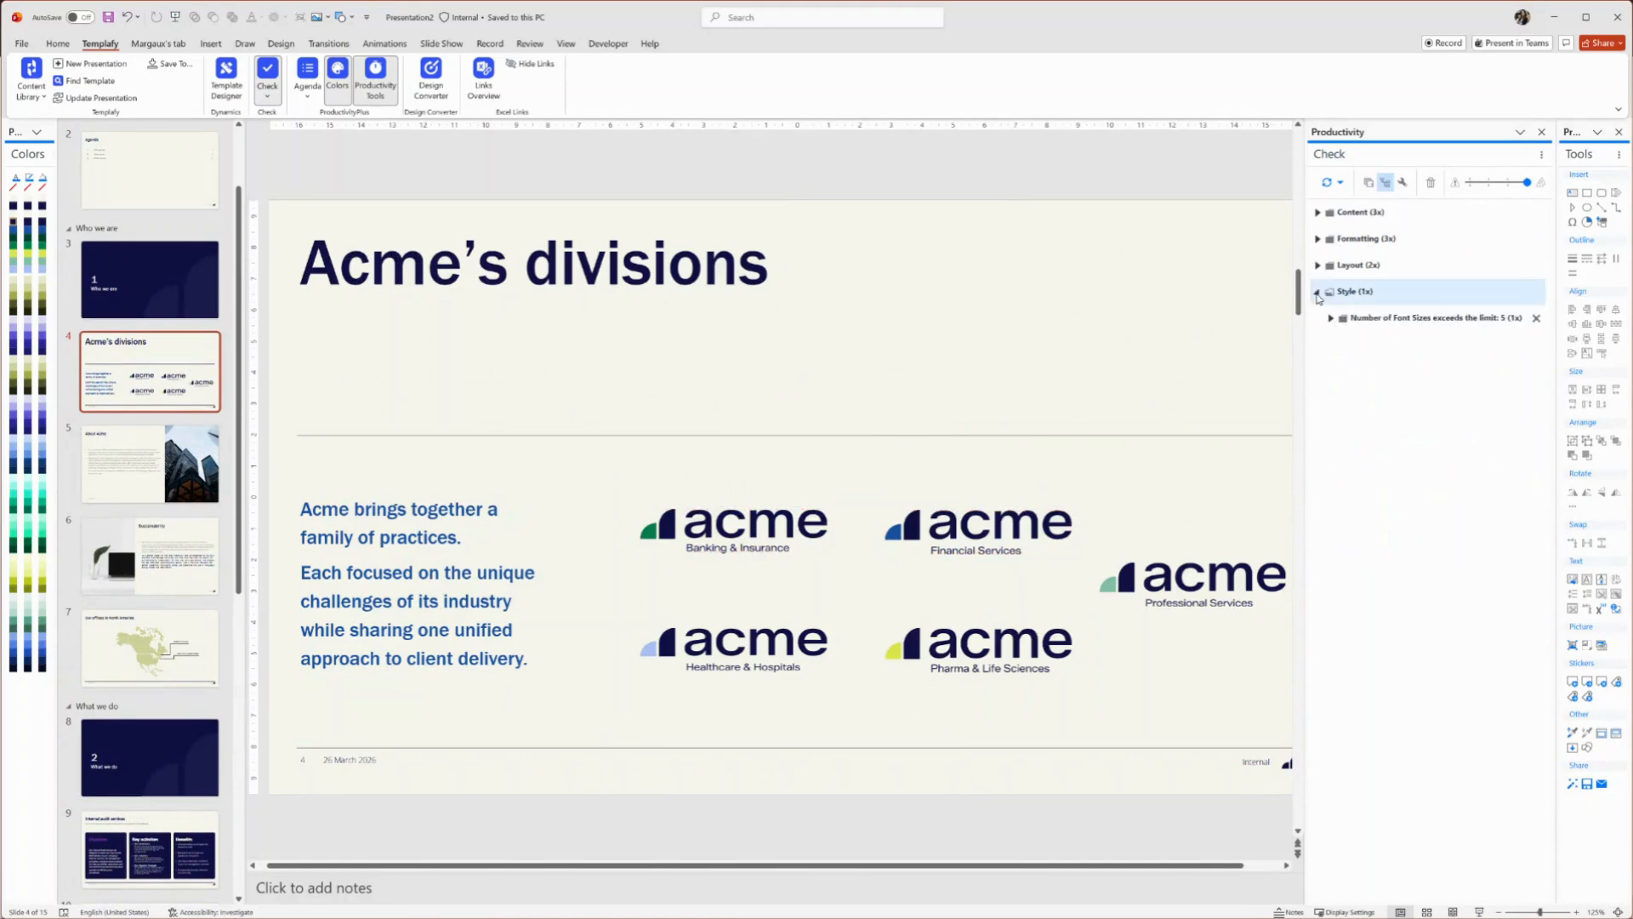
click(1317, 265)
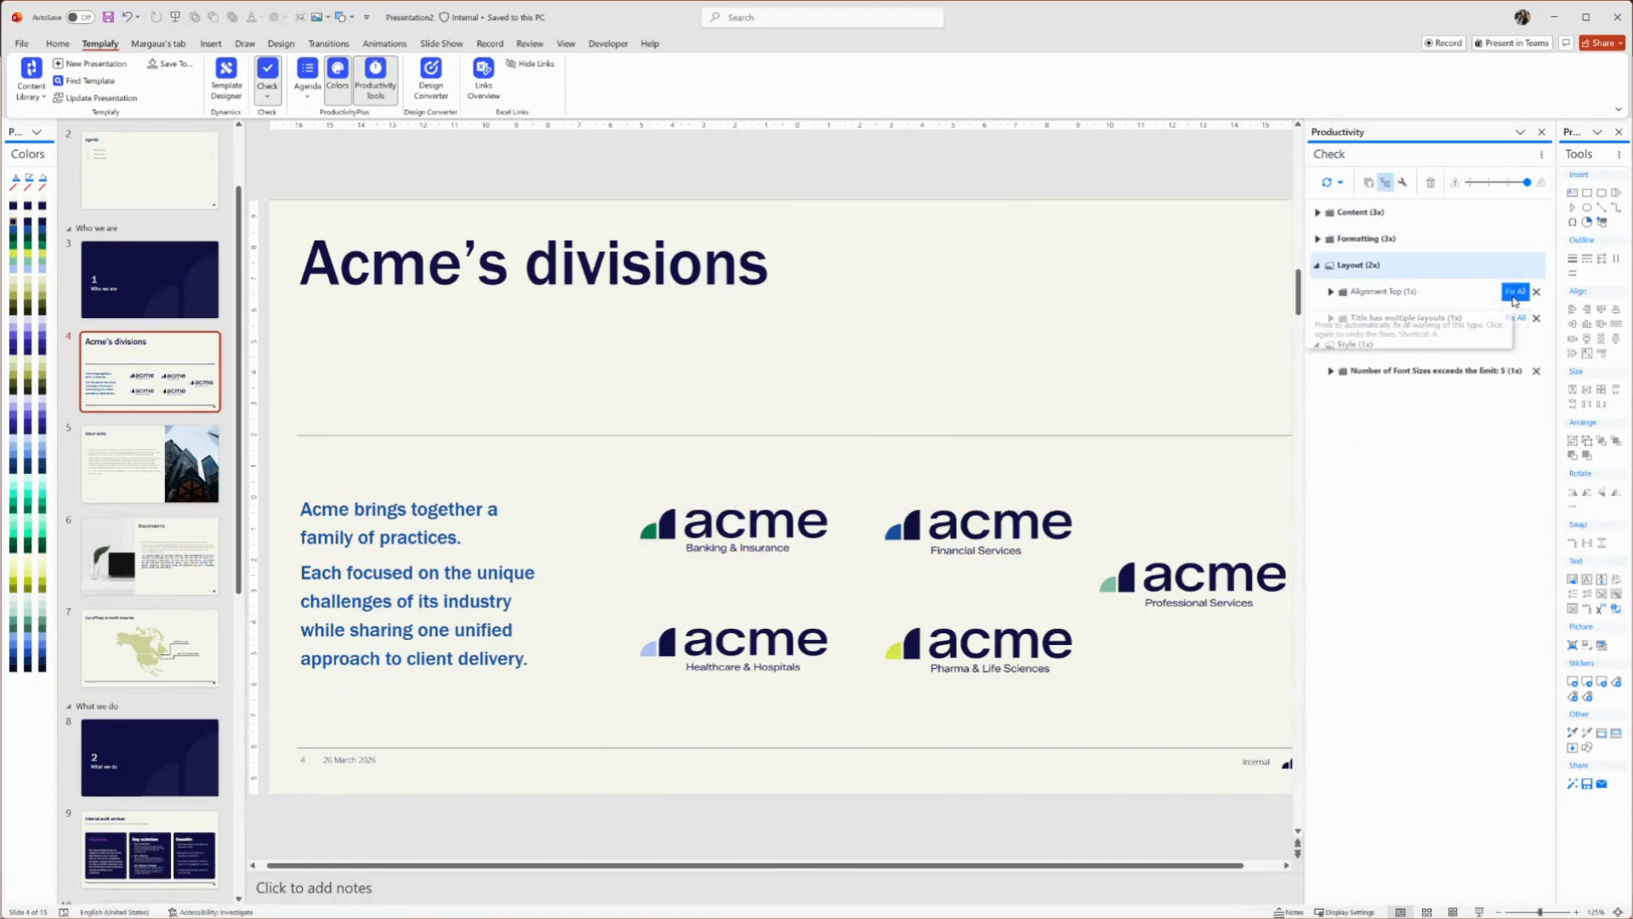
click(1368, 184)
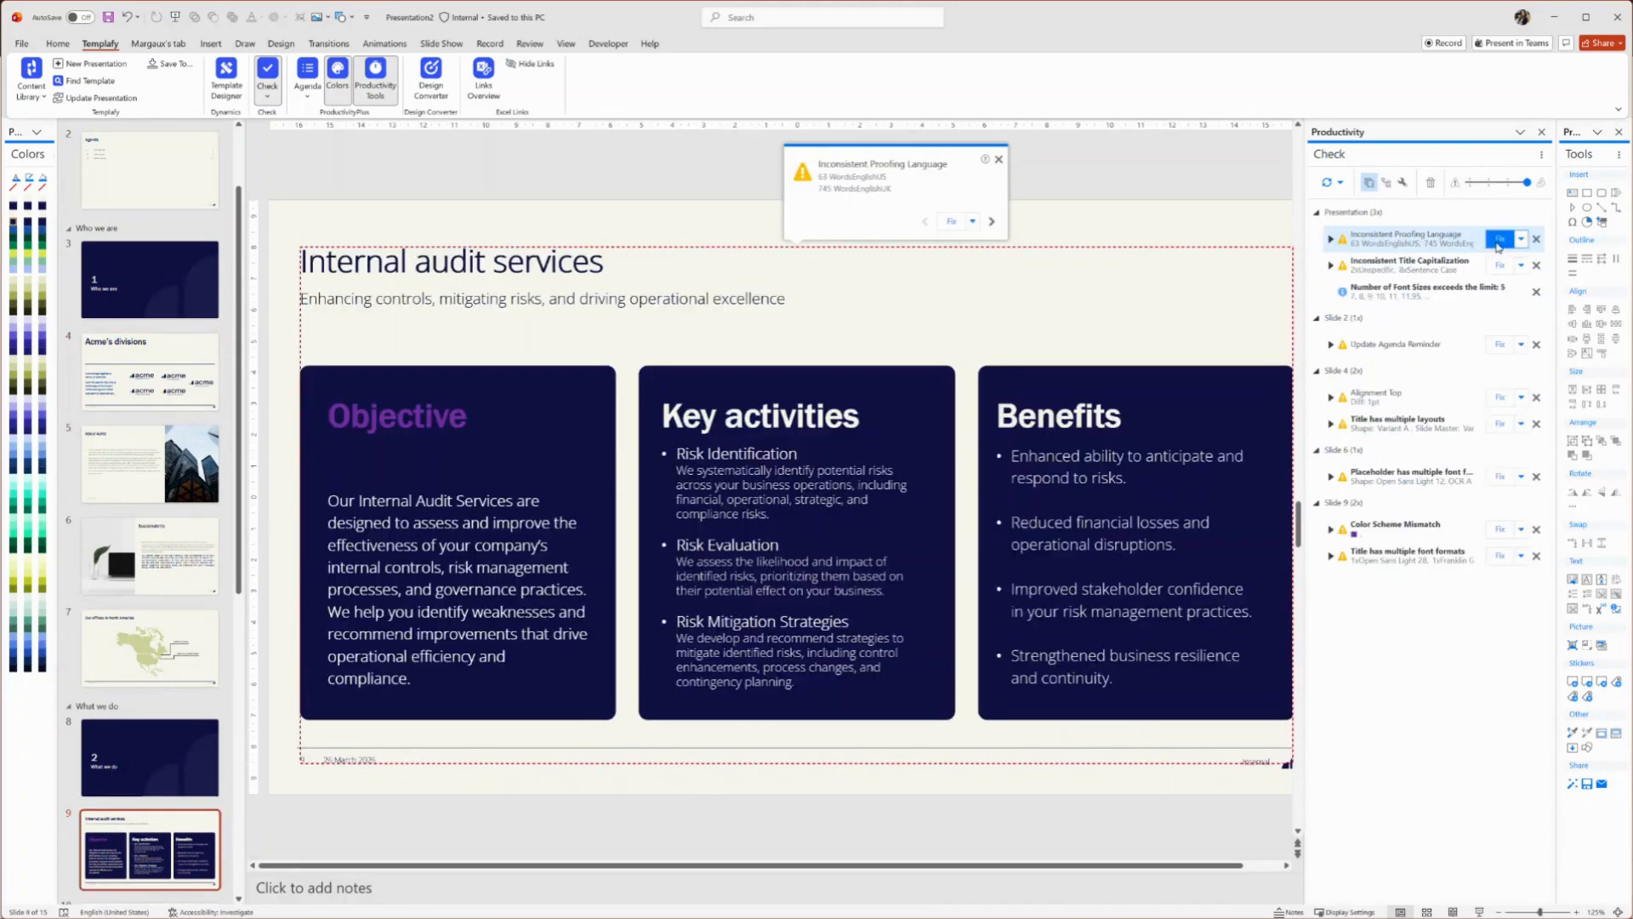
Dismiss the inconsistent title capitalization issue and fix the Update Agenda Reminder issue
click(1446, 263)
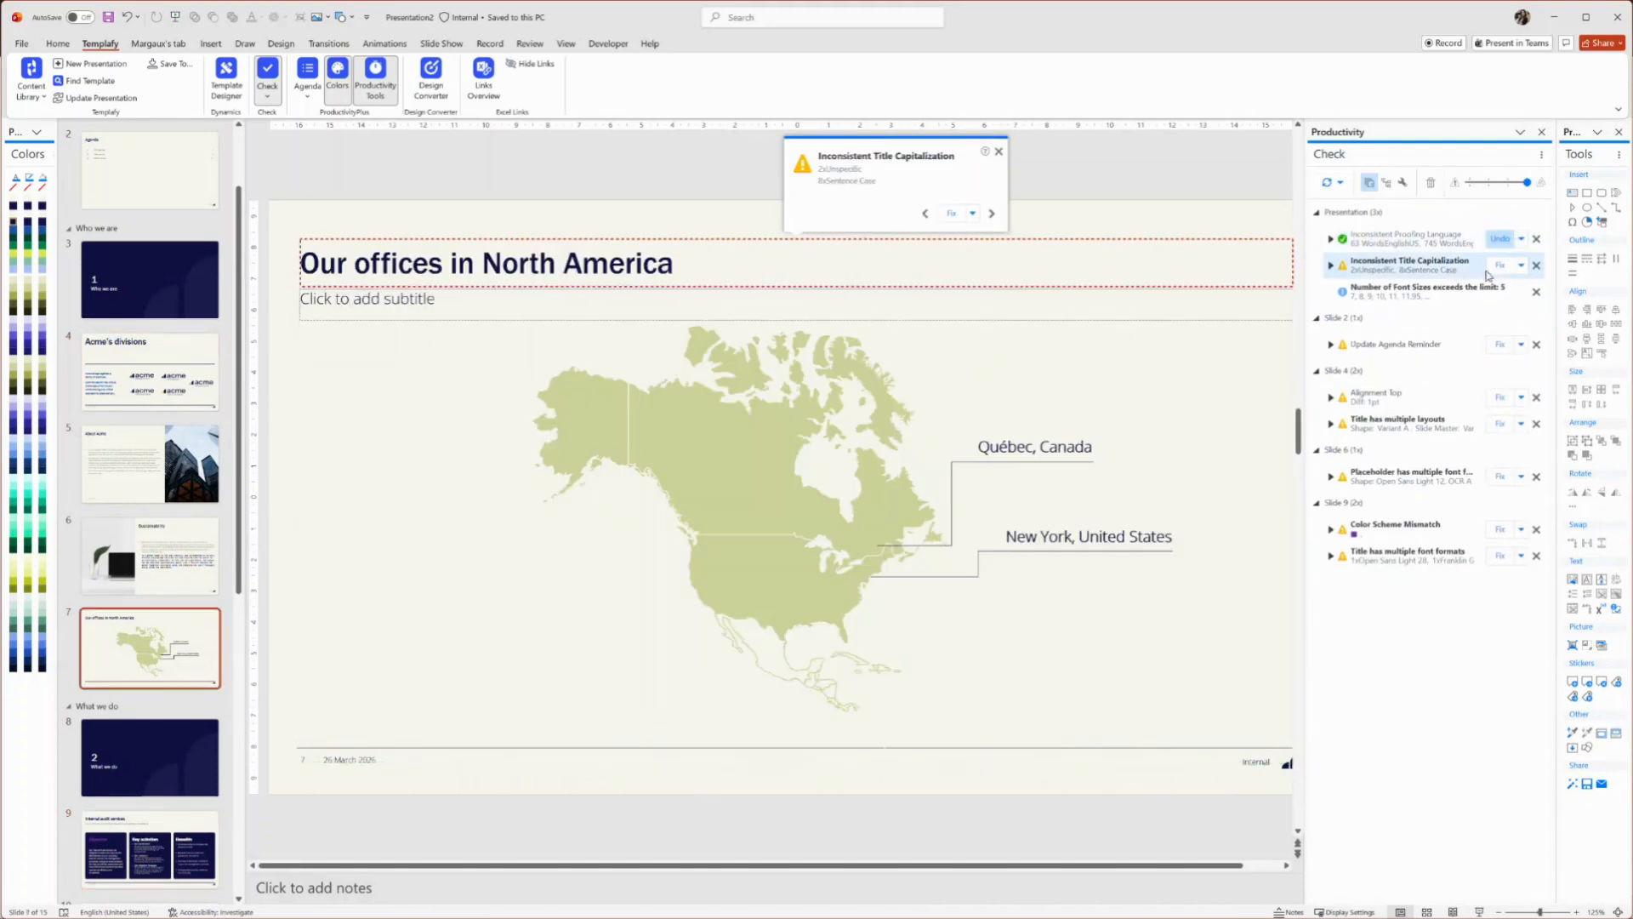
click(1536, 265)
click(1501, 317)
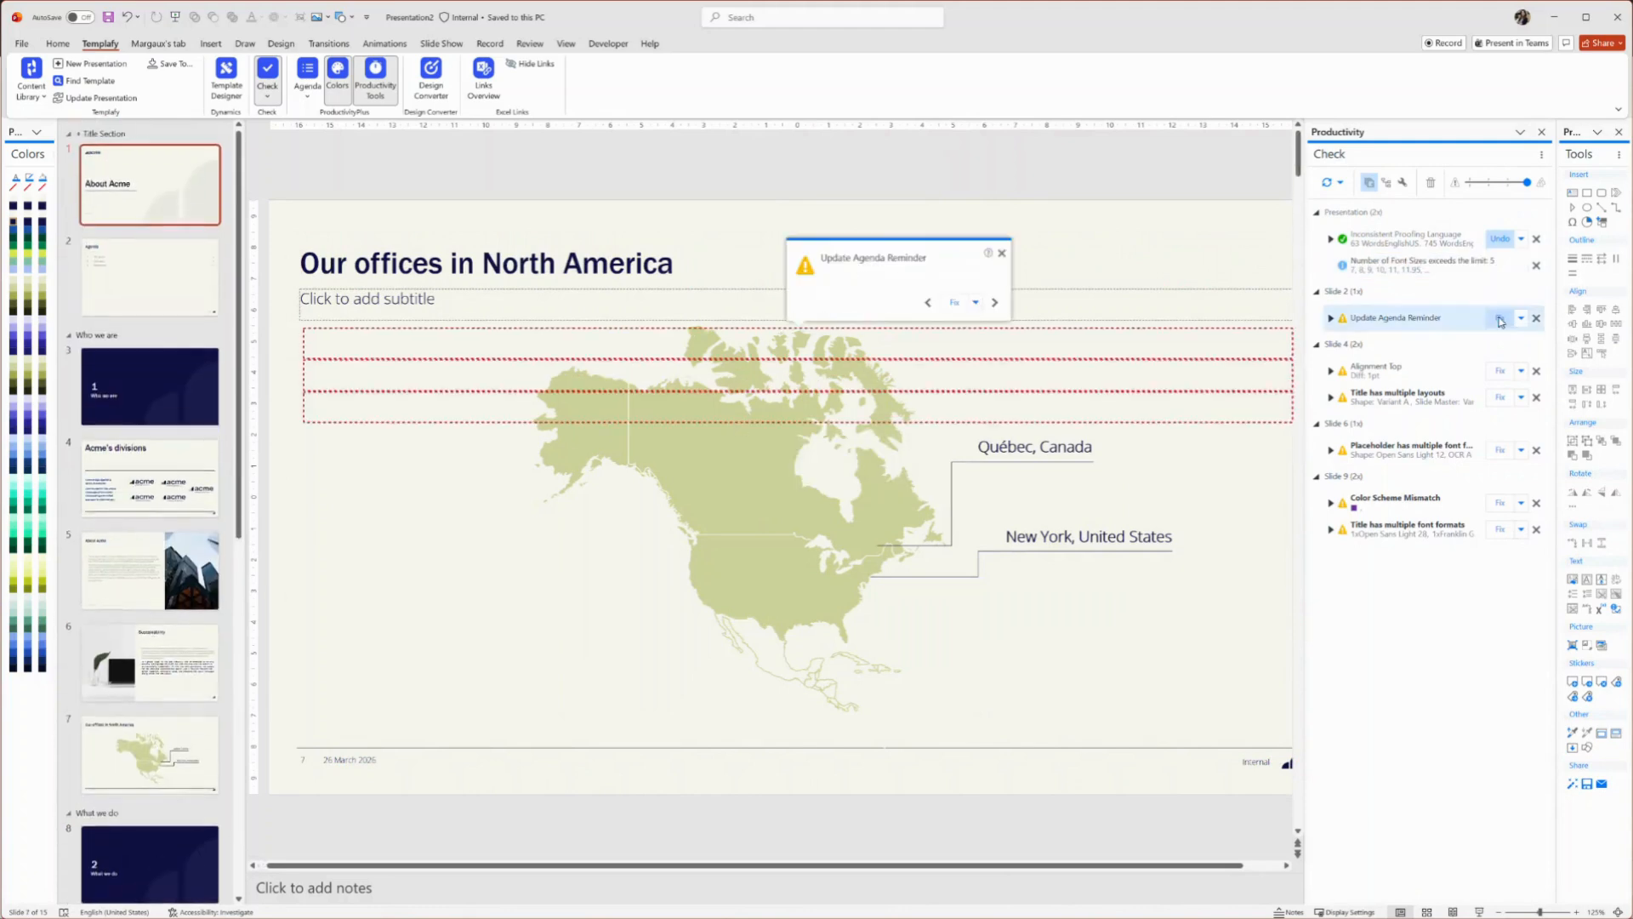
Fix the Alignment Top and Title has multiple layouts issues on slide 4
click(1470, 375)
click(1501, 371)
click(1461, 401)
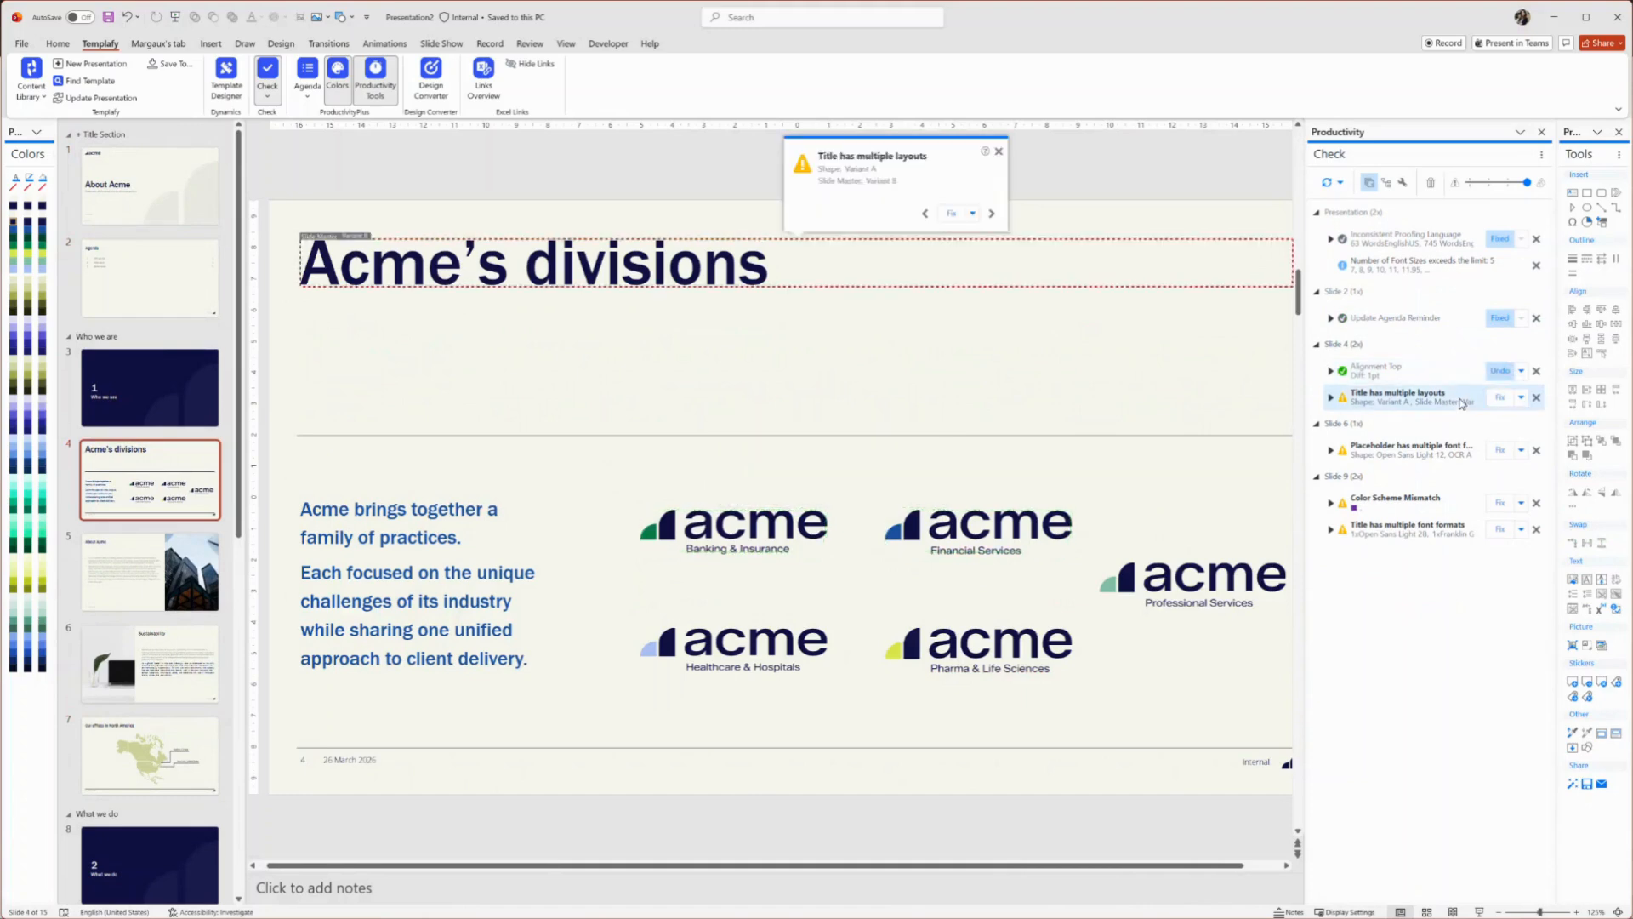
click(1501, 398)
Fix the Color Scheme Mismatch and Title has multiple font formats issues on slide 9
click(1458, 457)
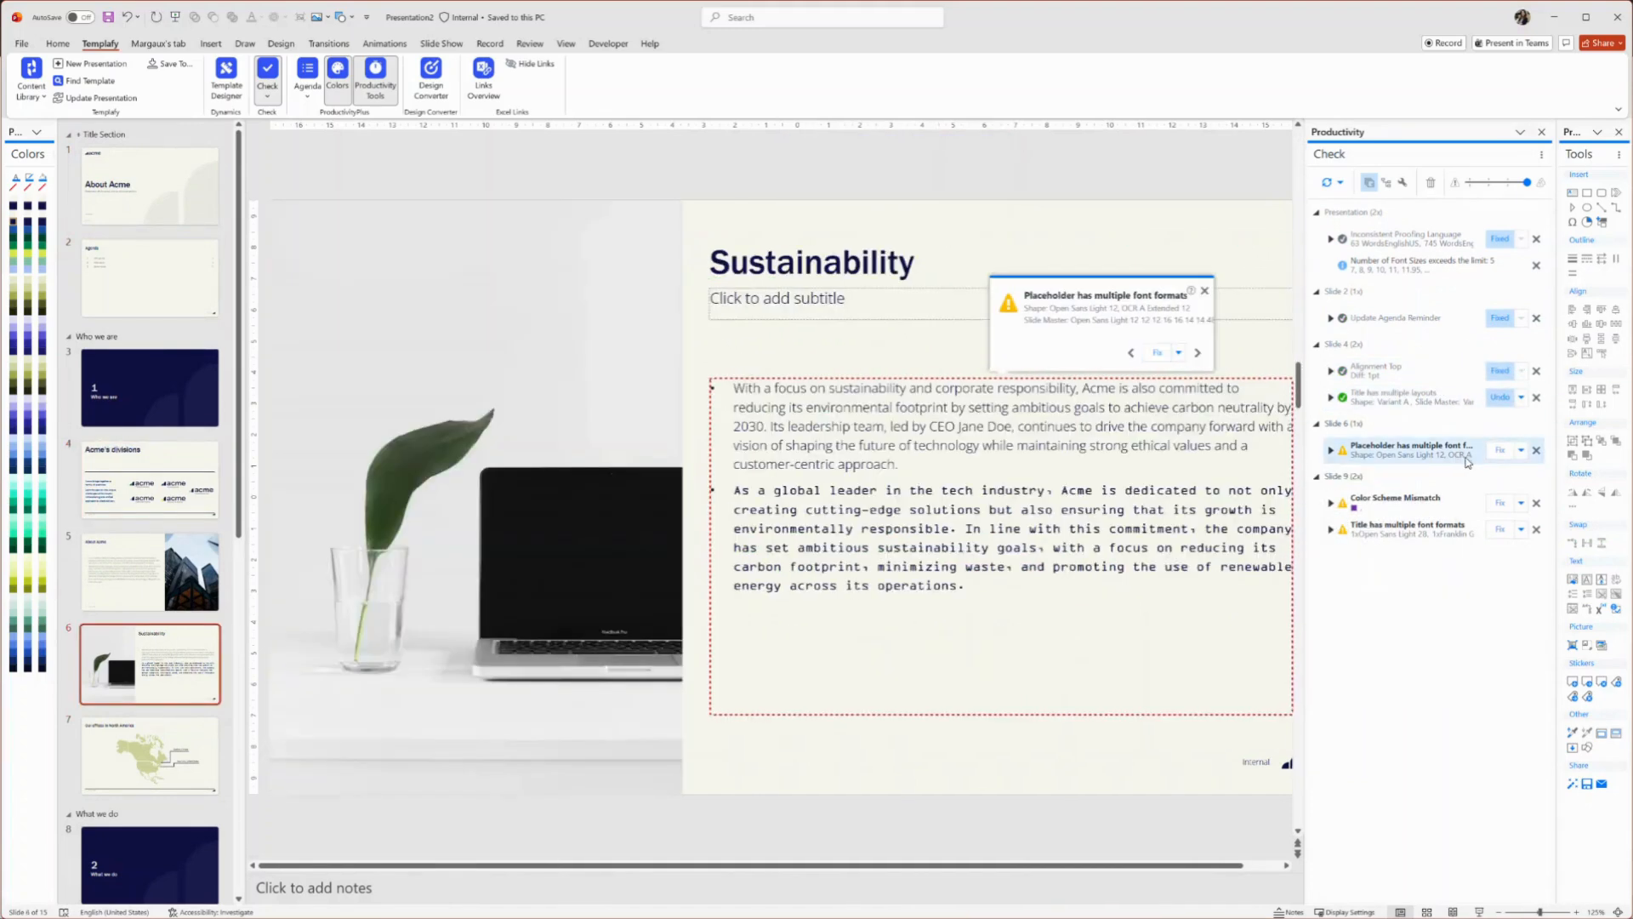
click(1458, 504)
click(1501, 503)
click(1521, 502)
click(1410, 545)
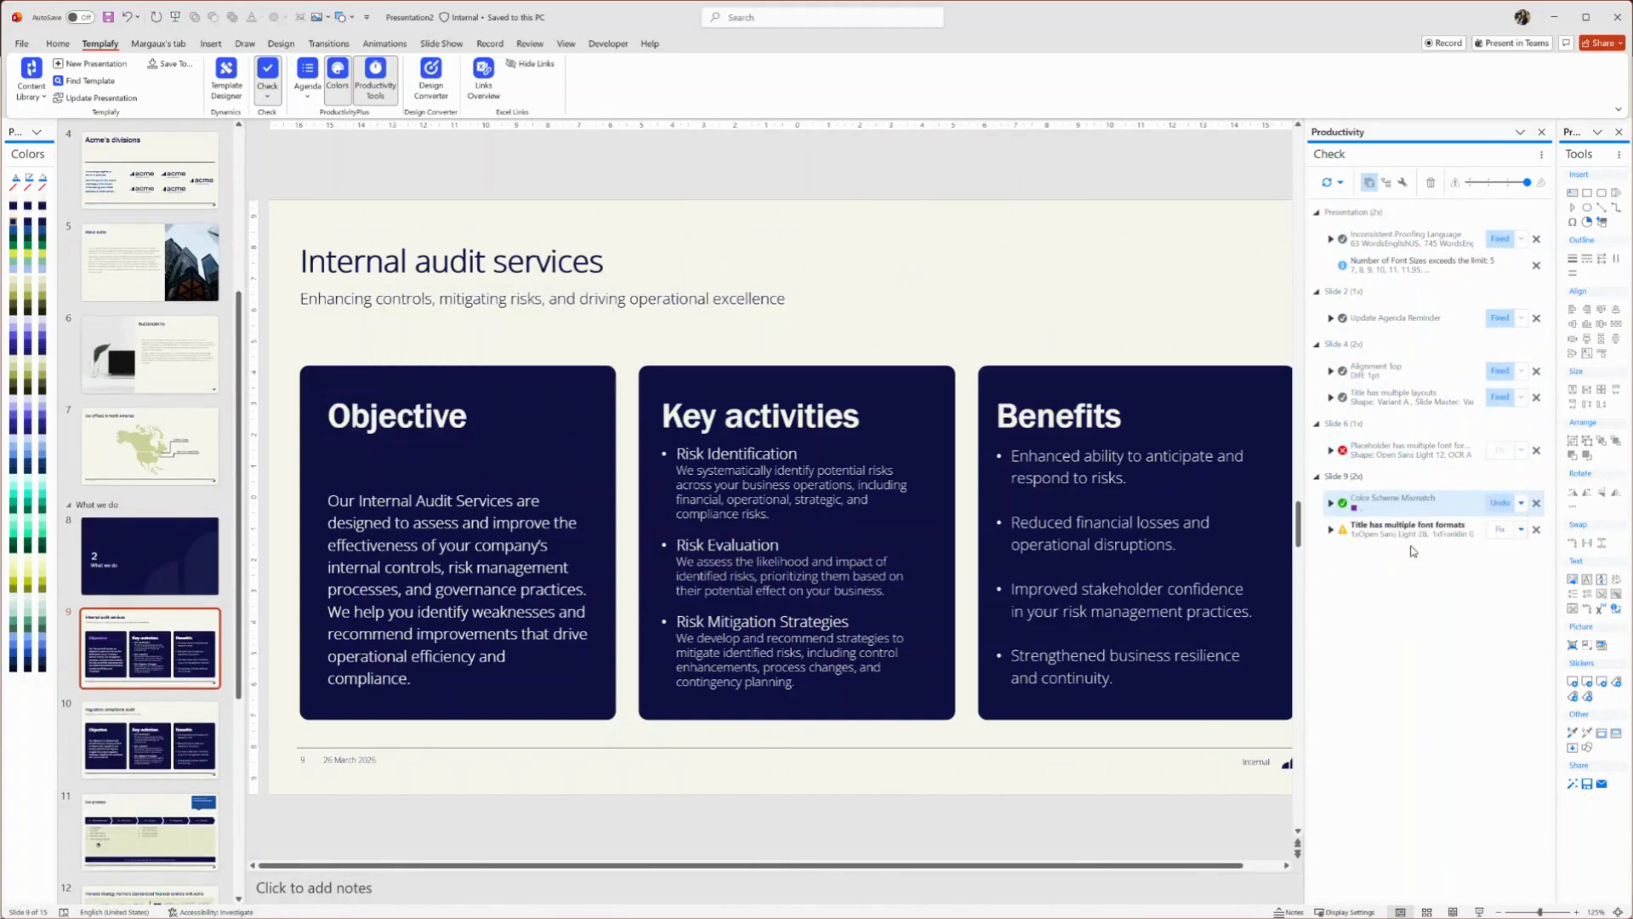
click(1433, 533)
click(1497, 529)
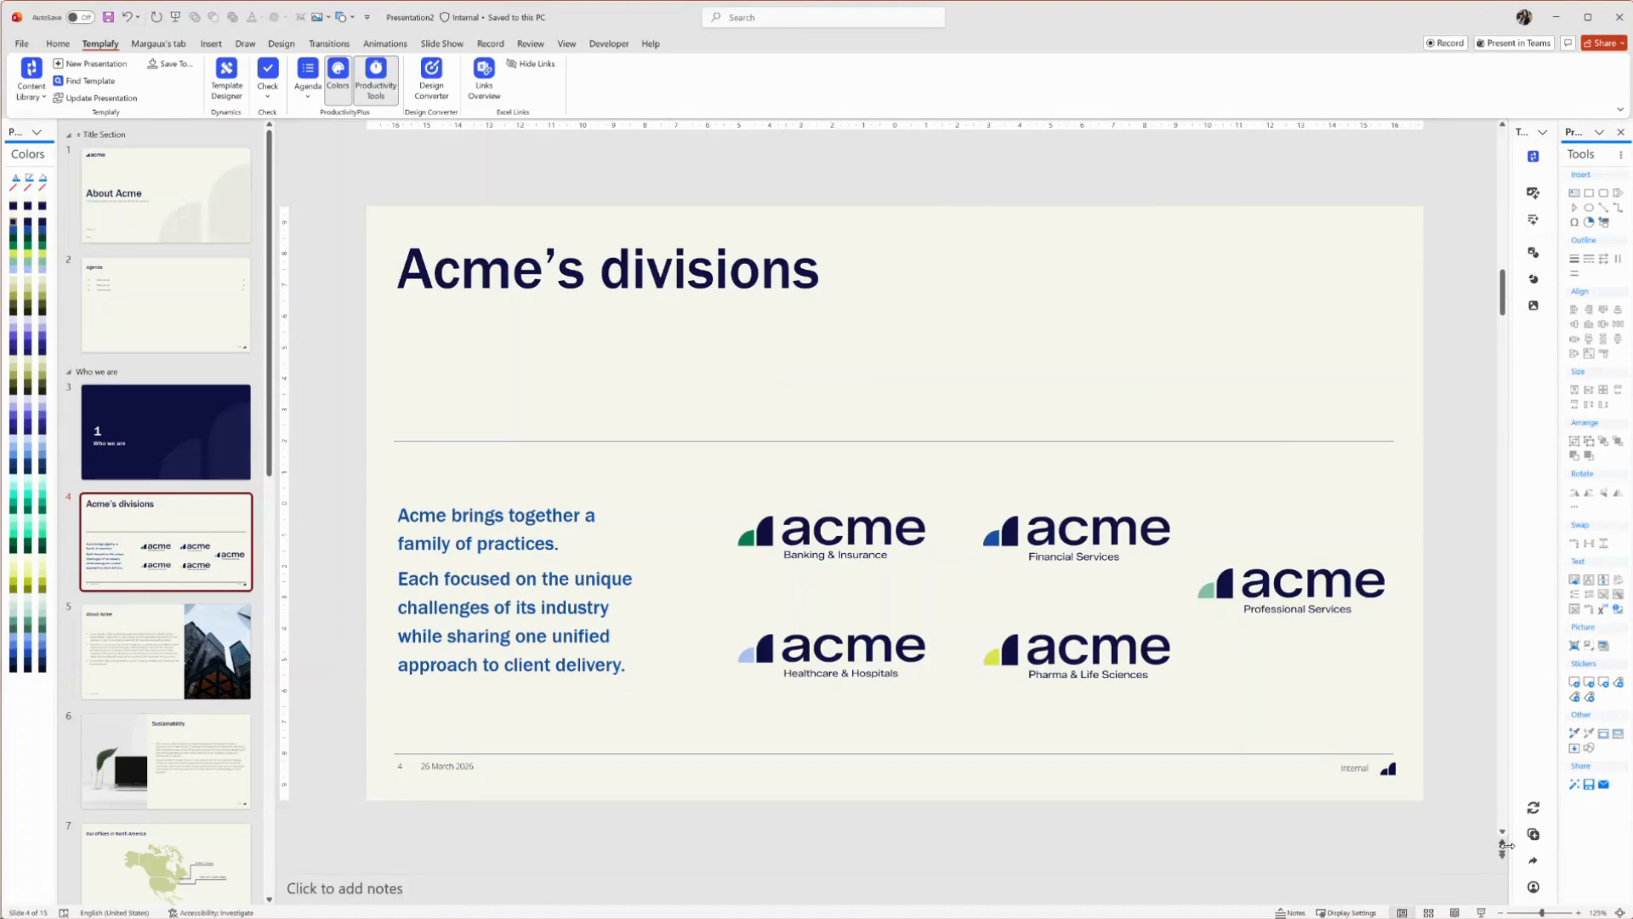
Save a PDF copy of the whole presentation from the Save and share panel
click(1533, 860)
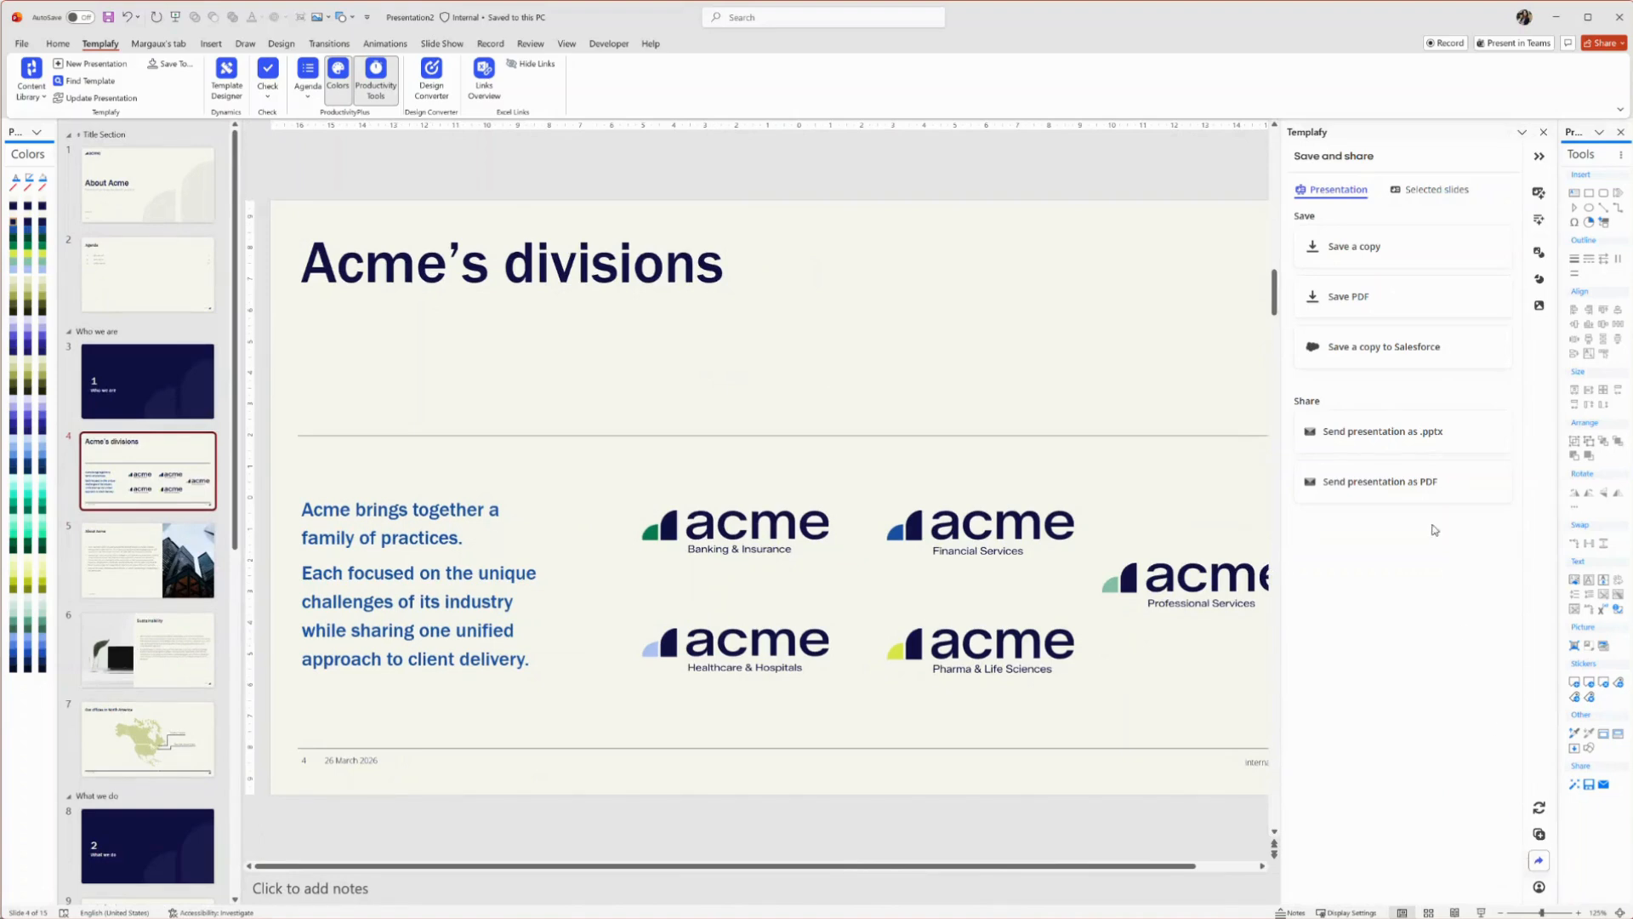
click(1429, 190)
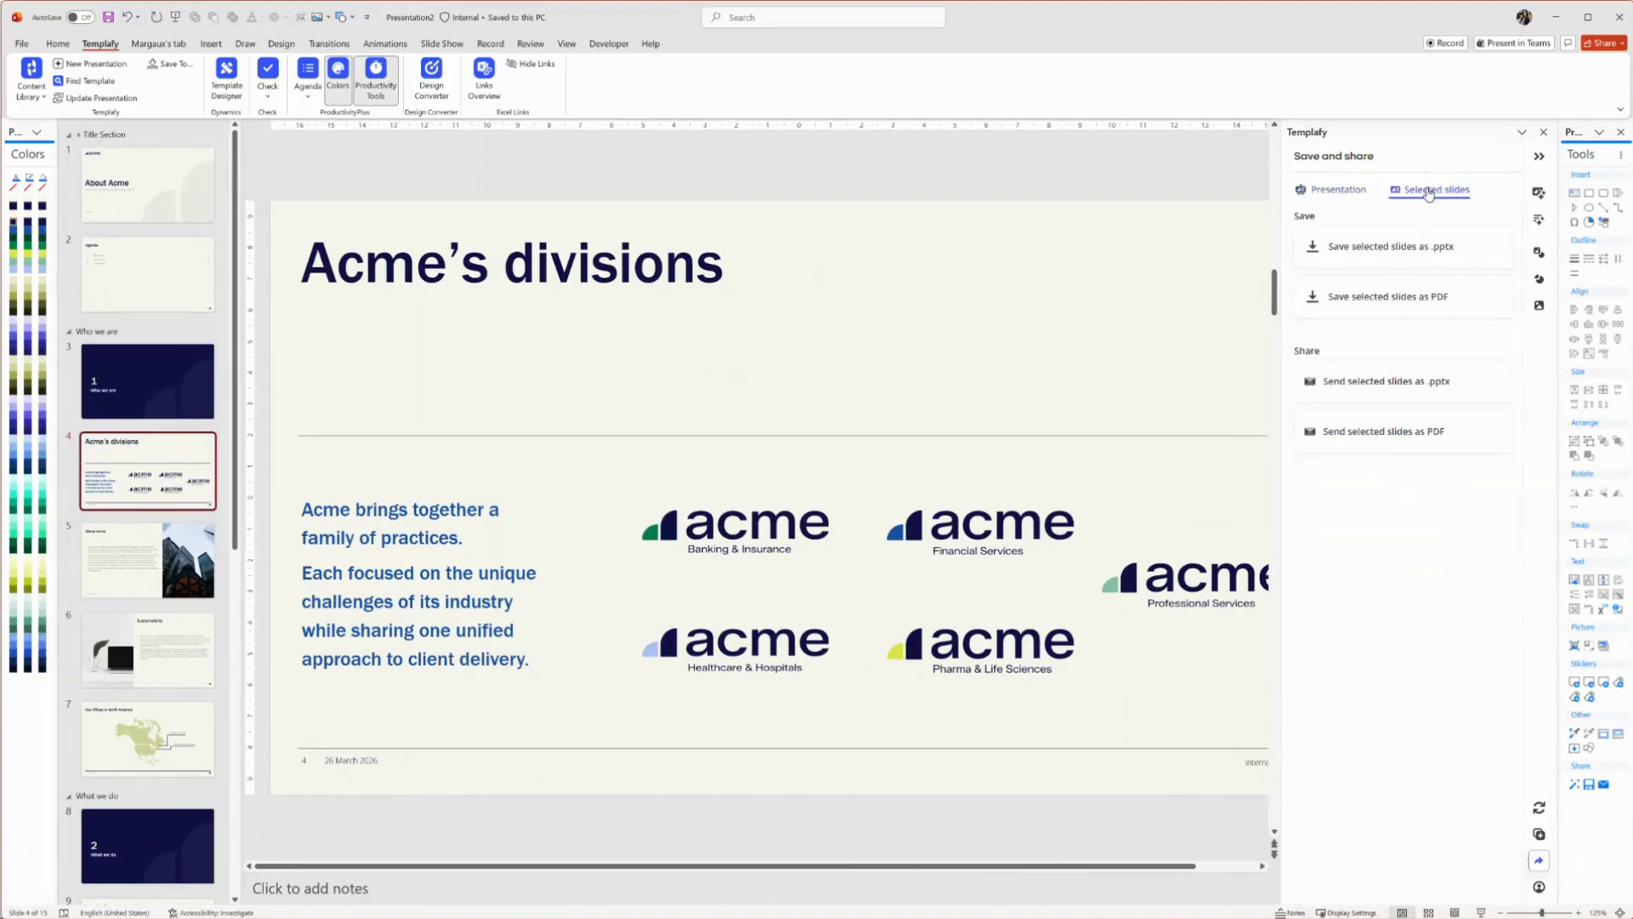
click(1330, 189)
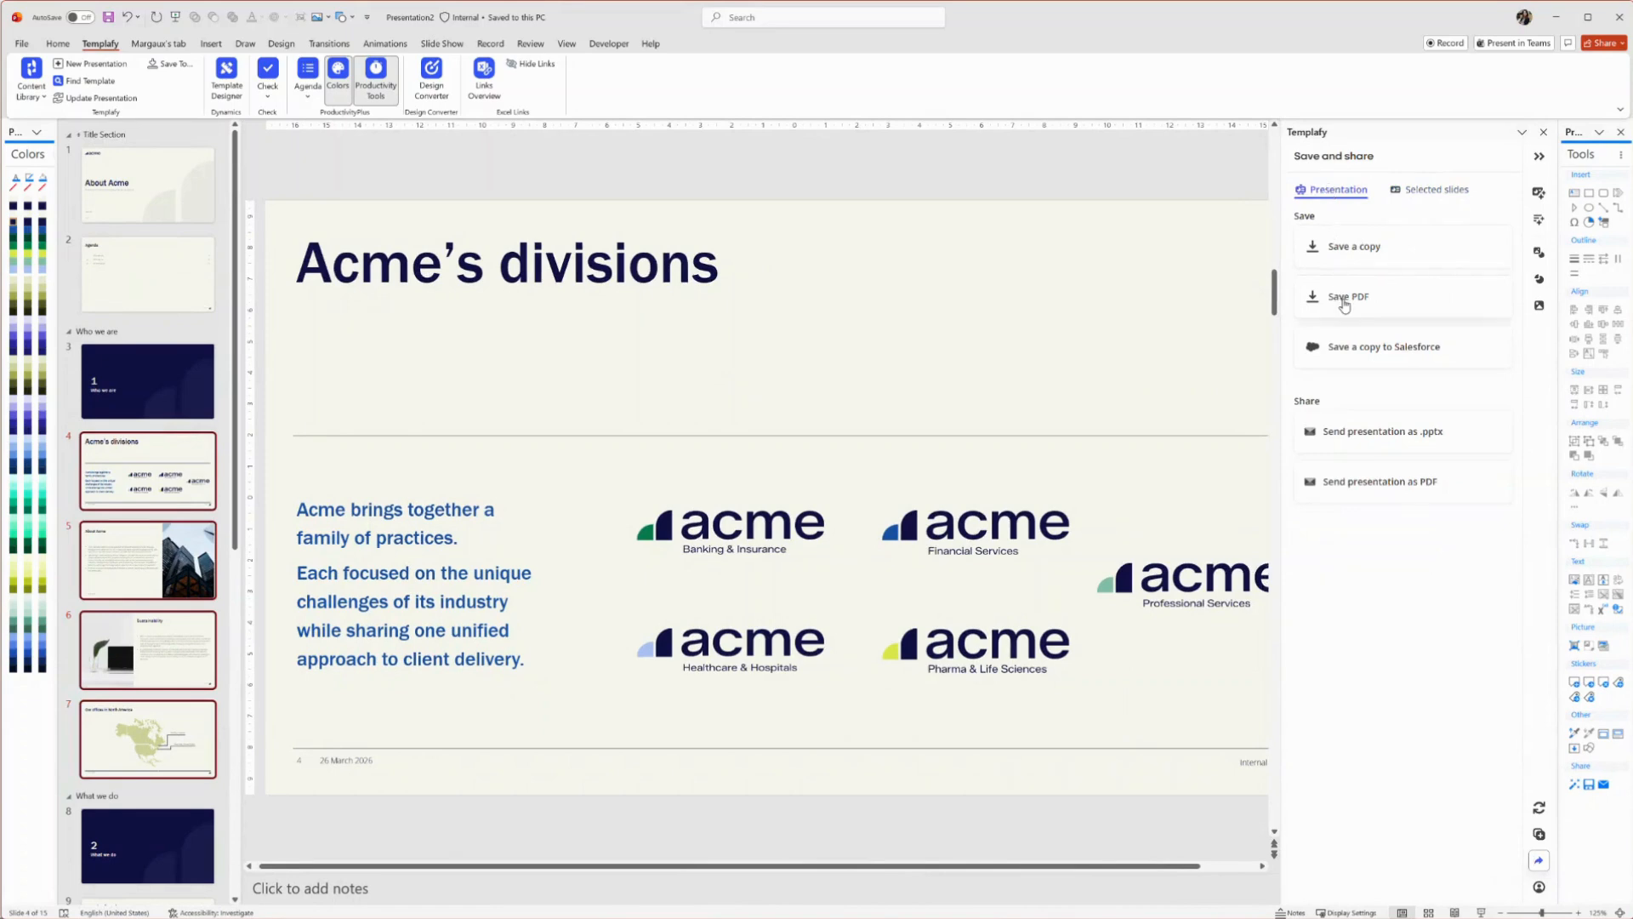
click(1344, 302)
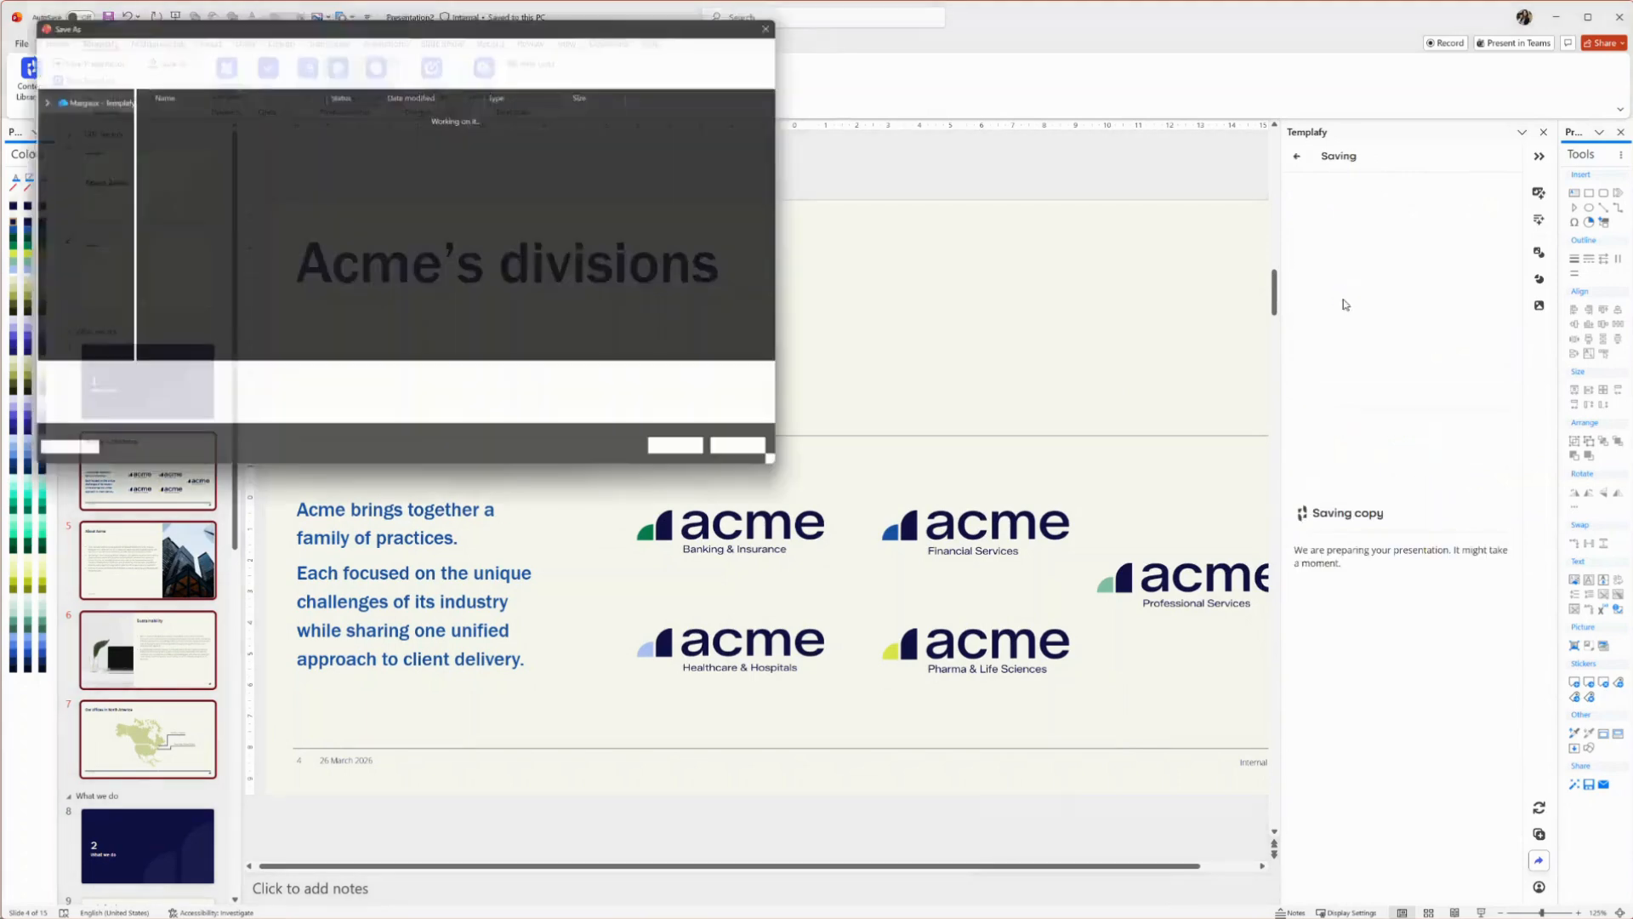
click(683, 452)
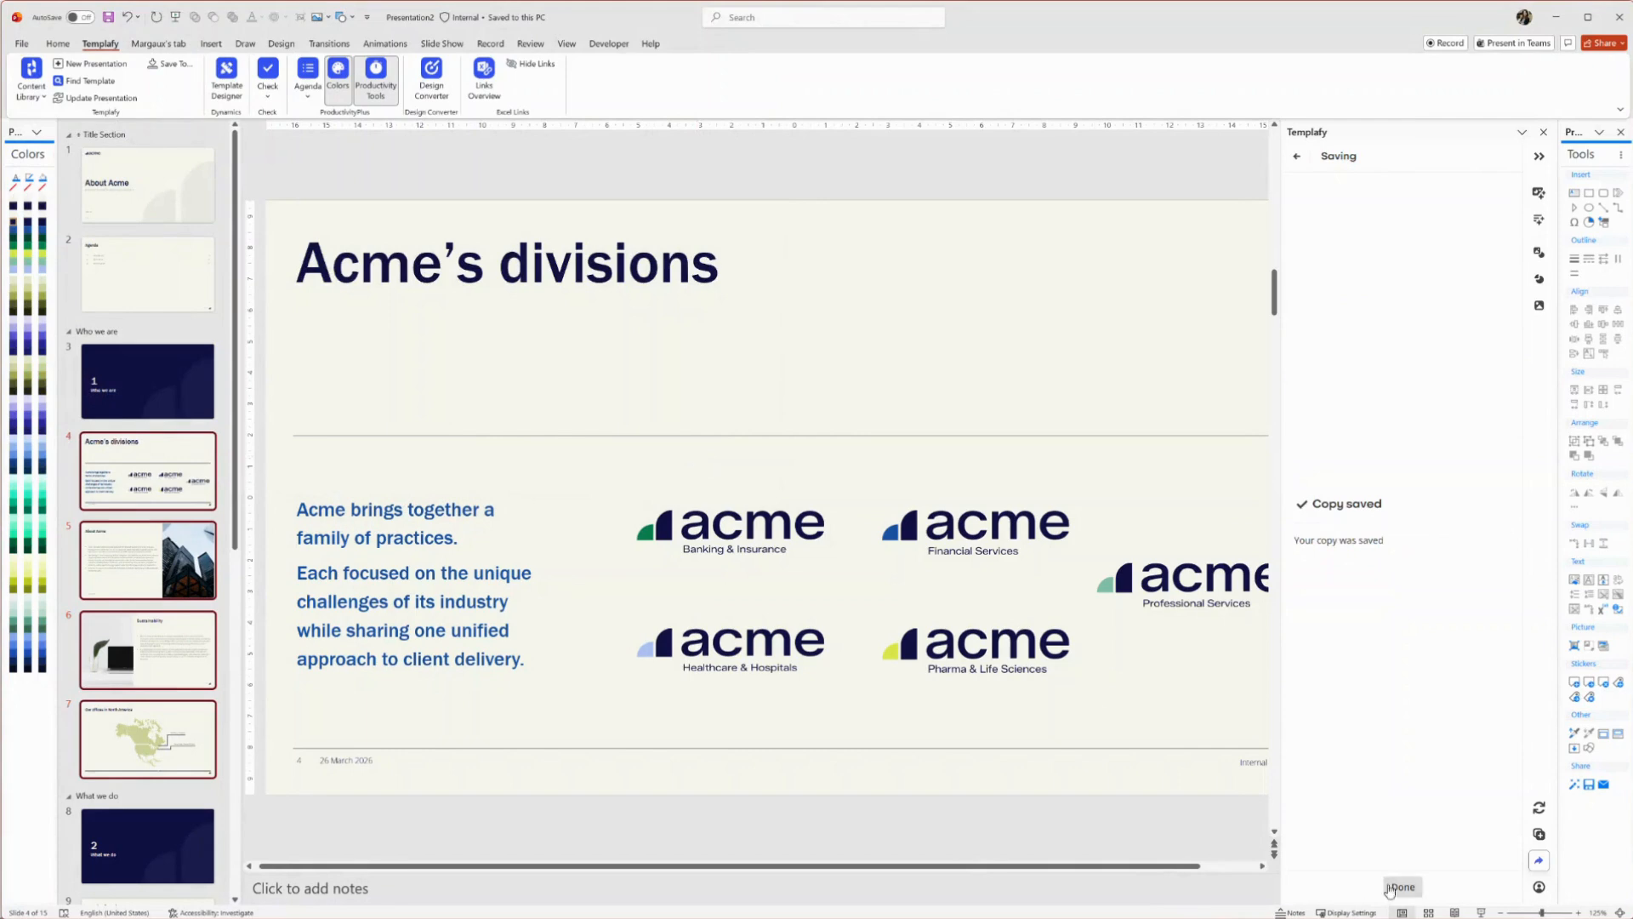
click(1402, 886)
Send the presentation as a PDF attached to a new email, then reopen Save and share
click(1344, 485)
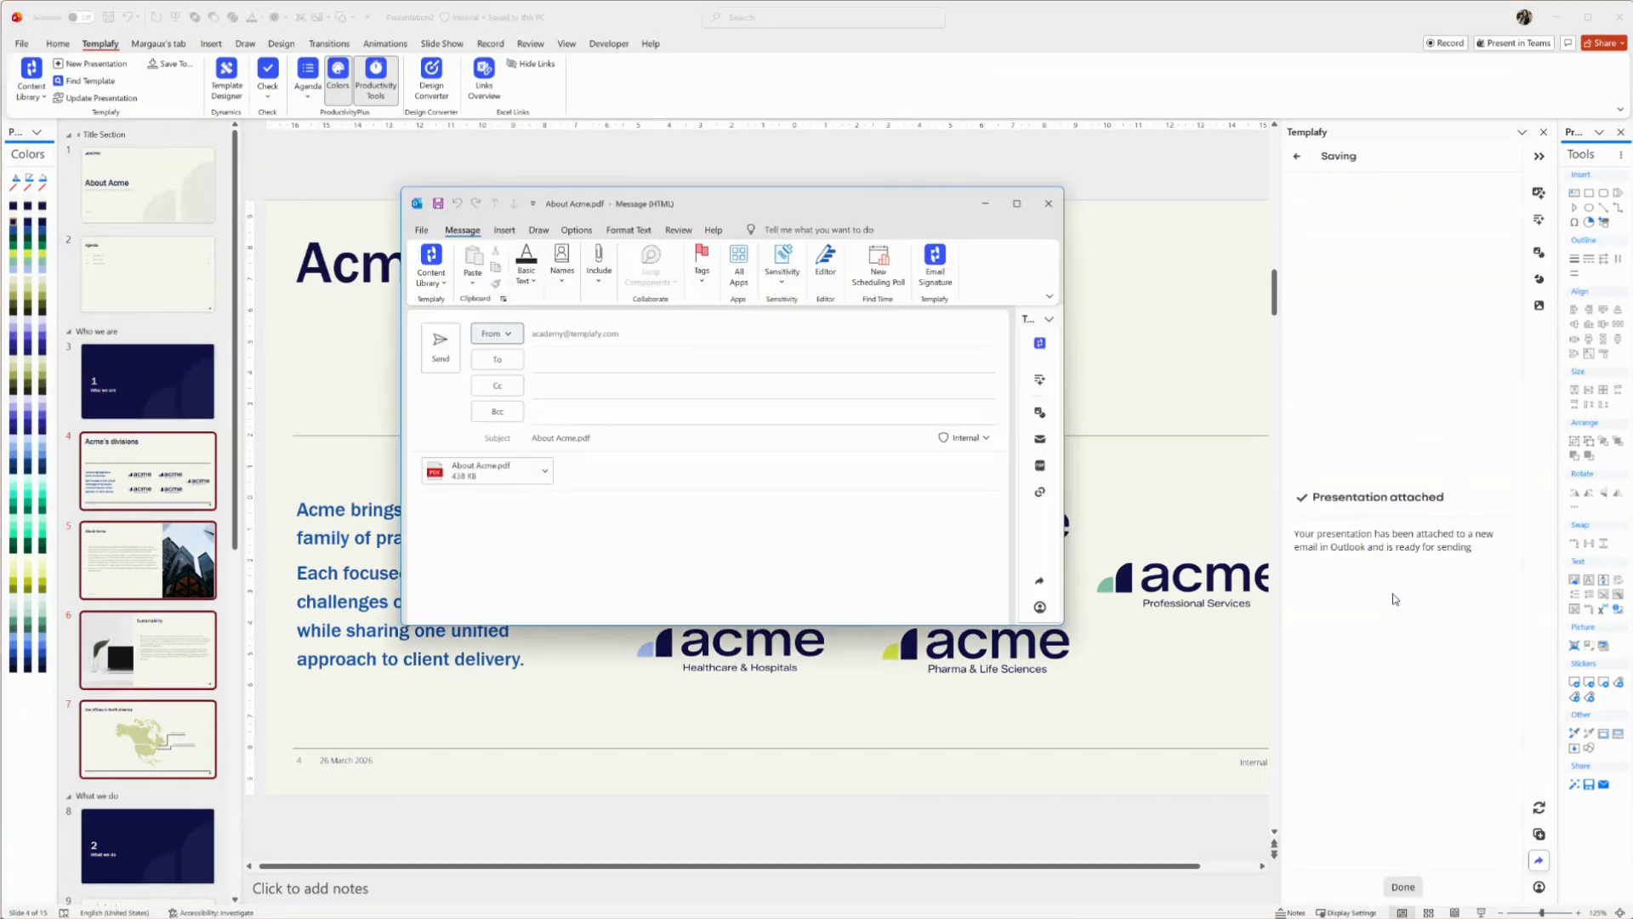
click(1403, 886)
click(1539, 860)
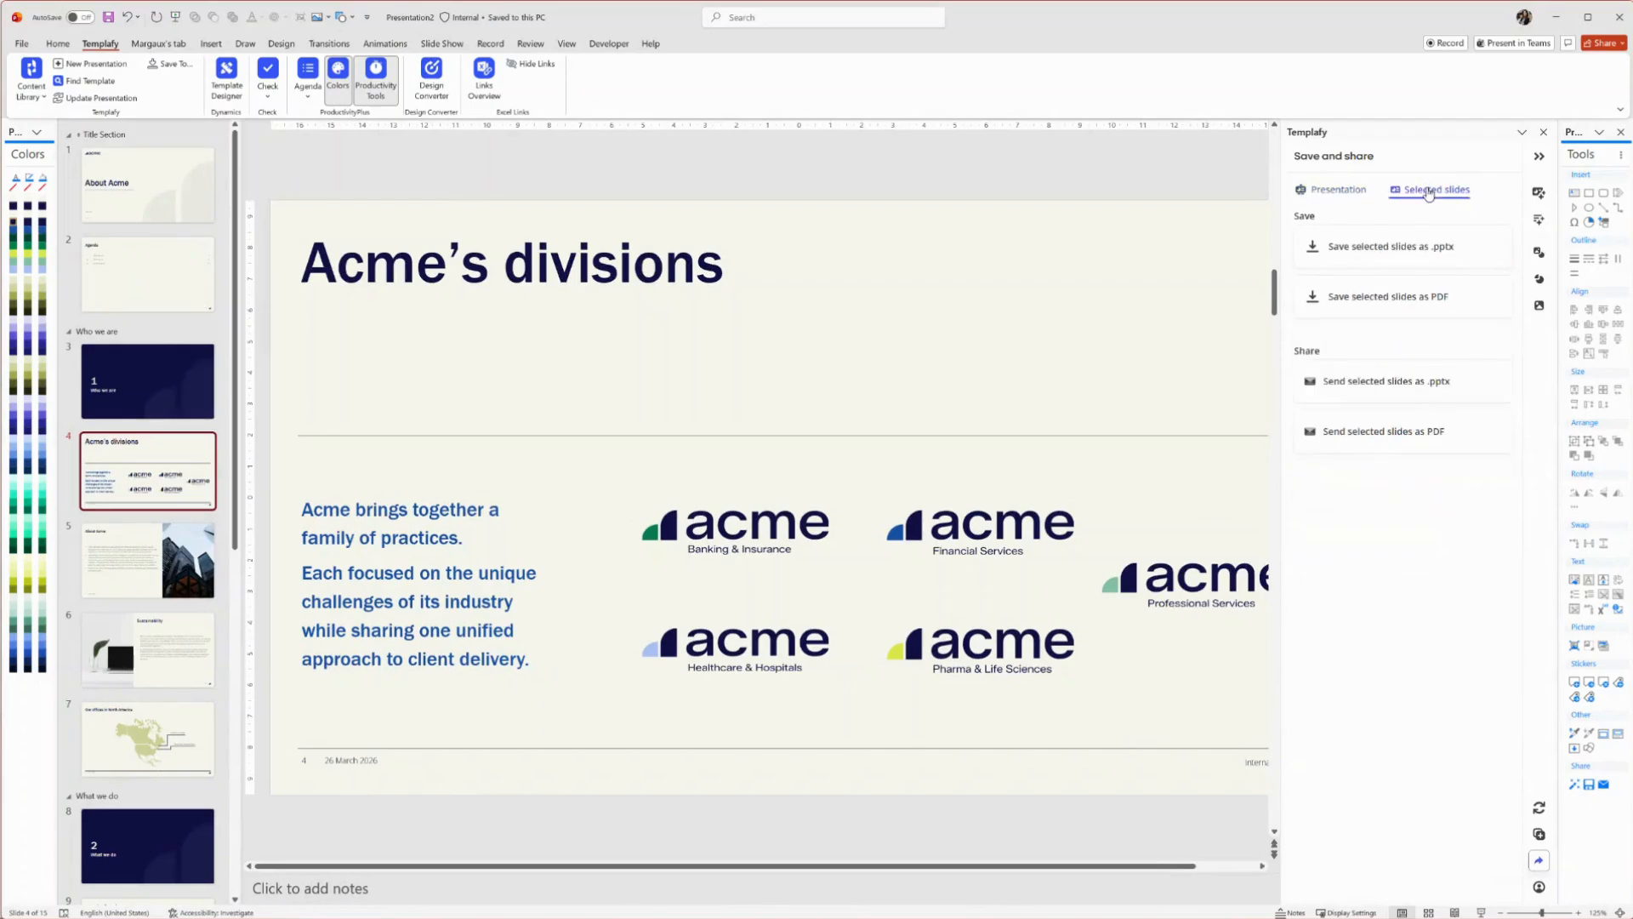